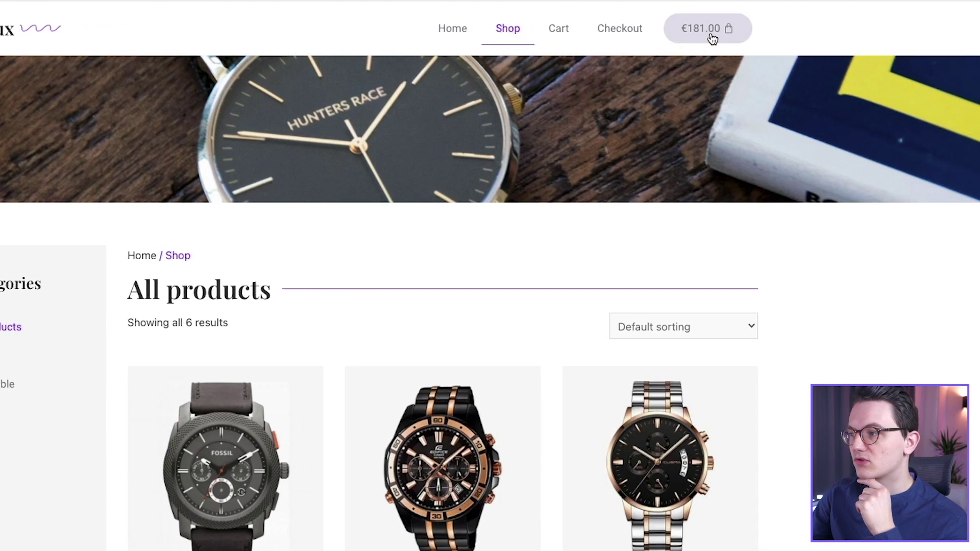
# Step: Examine the Woocommerce playlist page on livingwithpixels.com down to the payment methods video and the code for hiding the notice border
pyautogui.click(712, 38)
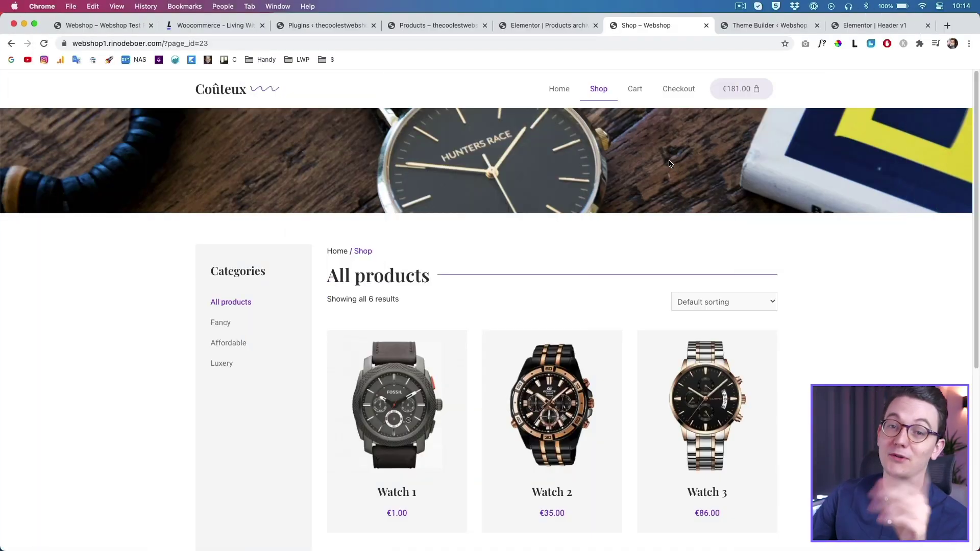
pyautogui.click(215, 25)
pyautogui.scroll(10, 296, 265)
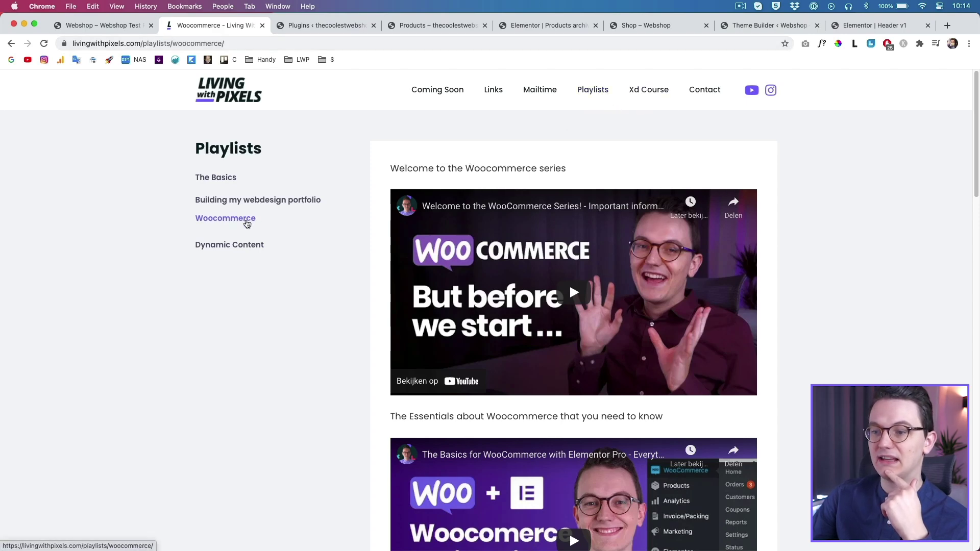
pyautogui.scroll(-10, 380, 263)
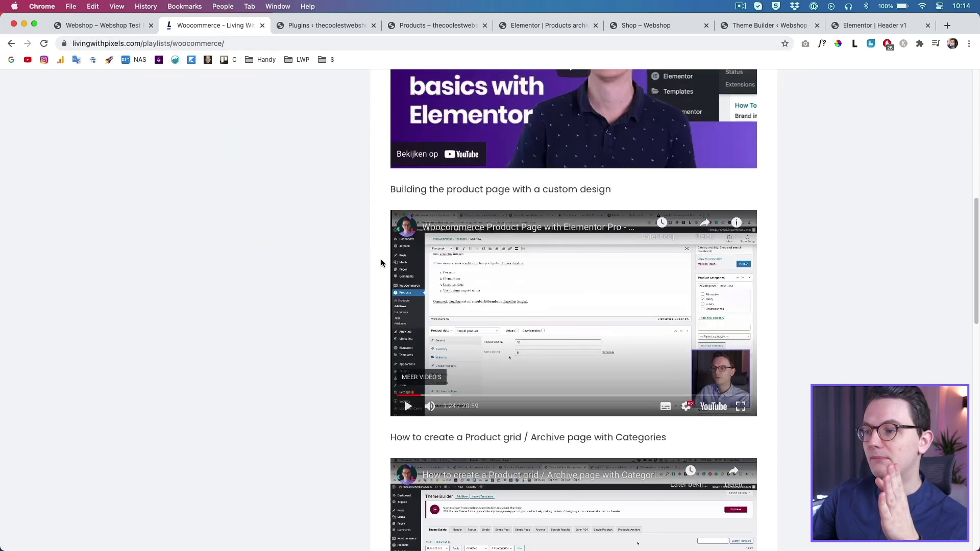
pyautogui.scroll(-8, 381, 263)
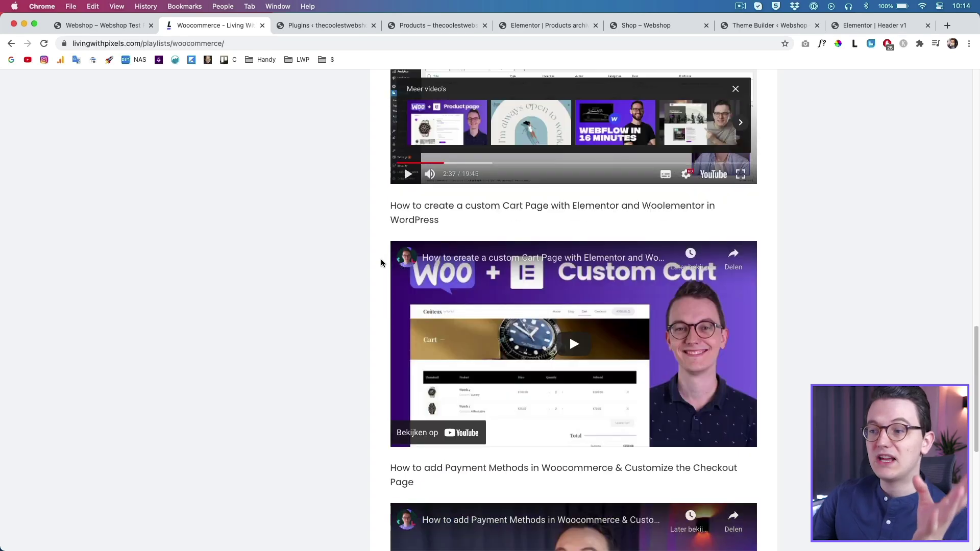
pyautogui.scroll(-3, 381, 263)
pyautogui.scroll(-4, 381, 263)
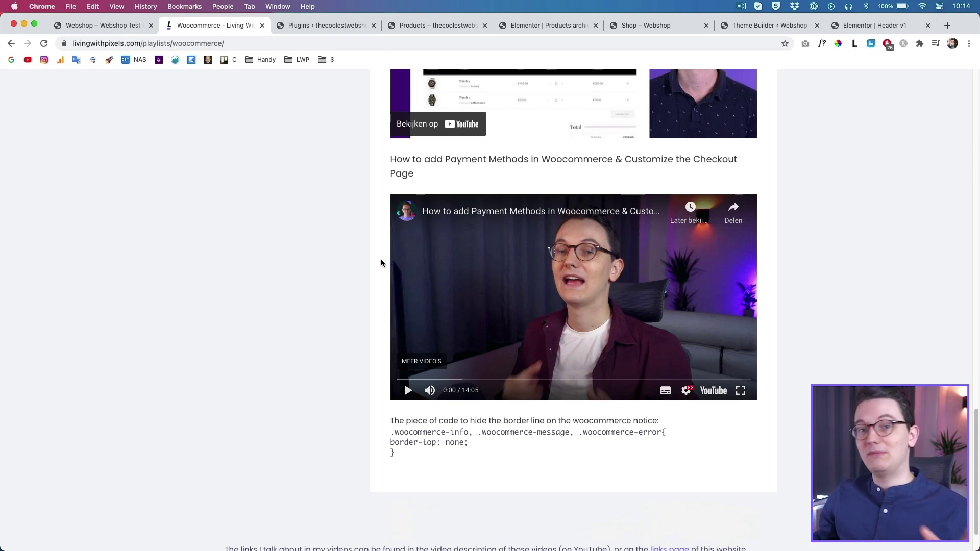
pyautogui.scroll(-1, 377, 263)
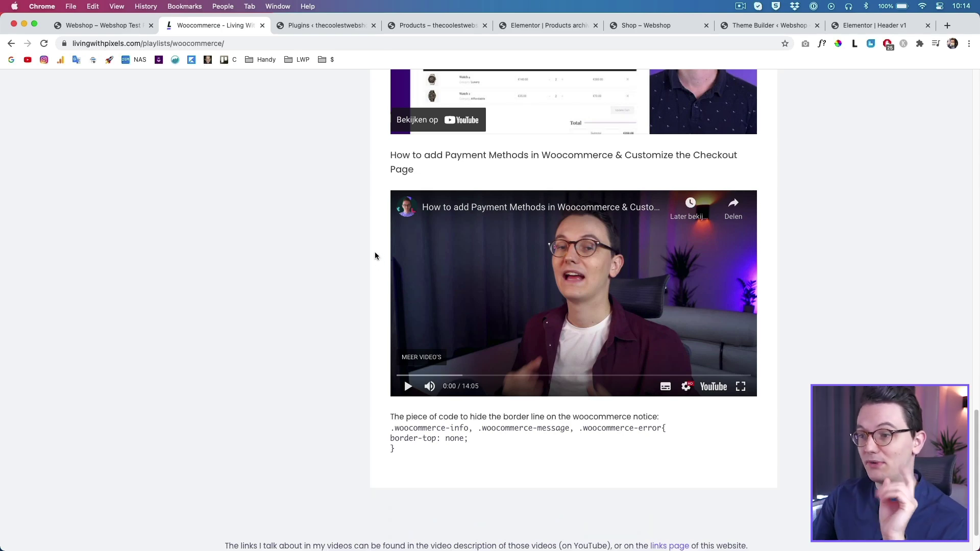
pyautogui.scroll(-2, 374, 255)
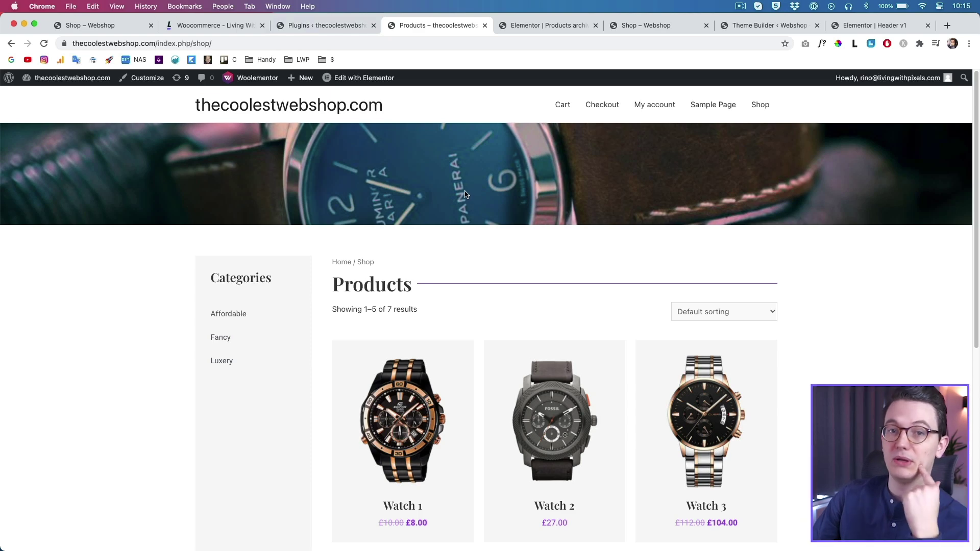
# Step: Switch to the WordPress admin of thecoolestwebshop.com and open Elementor's Theme Builder
pyautogui.hotkey('ctrl', 'Tab')
pyautogui.hotkey('ctrl', 'Tab')
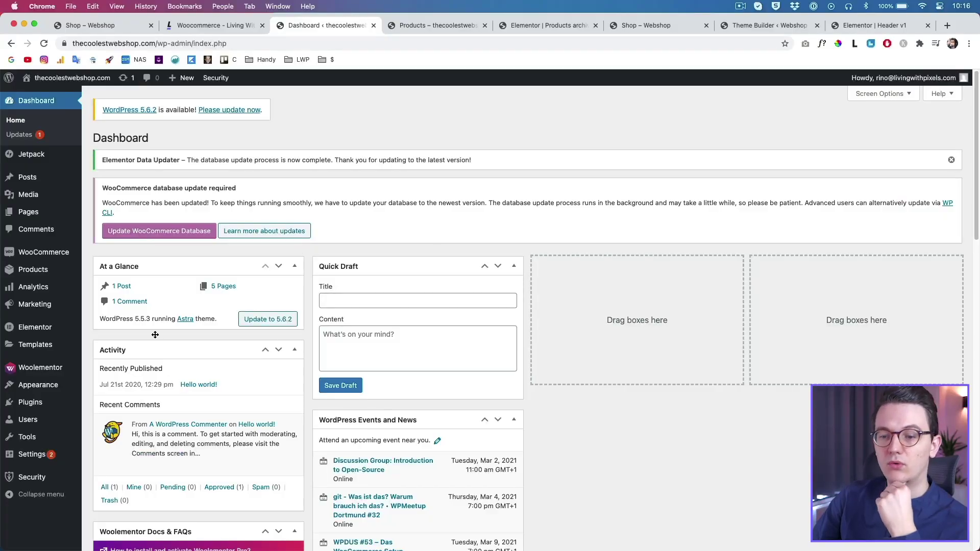
pyautogui.moveTo(77, 346)
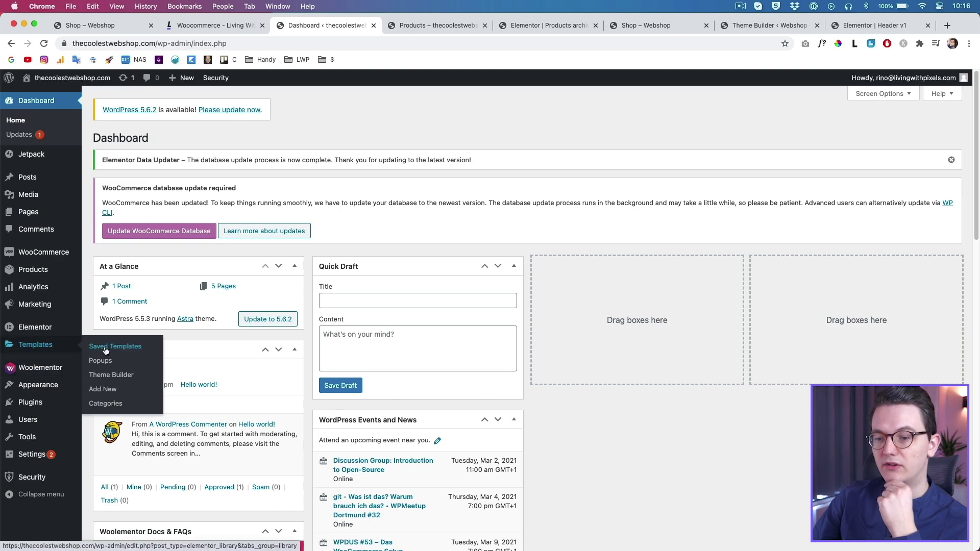
pyautogui.click(107, 374)
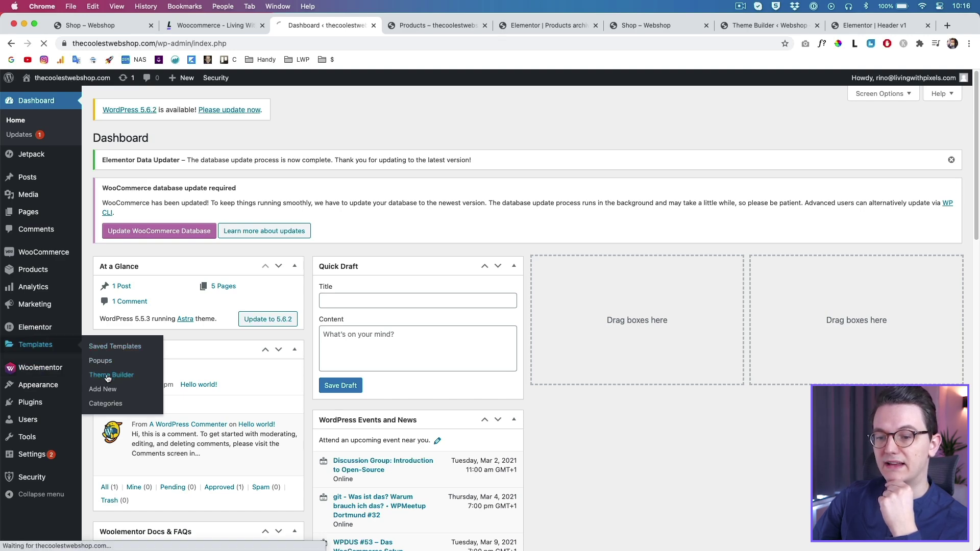
# Step: Create a new Header template named "Header v1" and dismiss the block library to start from an empty layout
pyautogui.moveTo(184, 375)
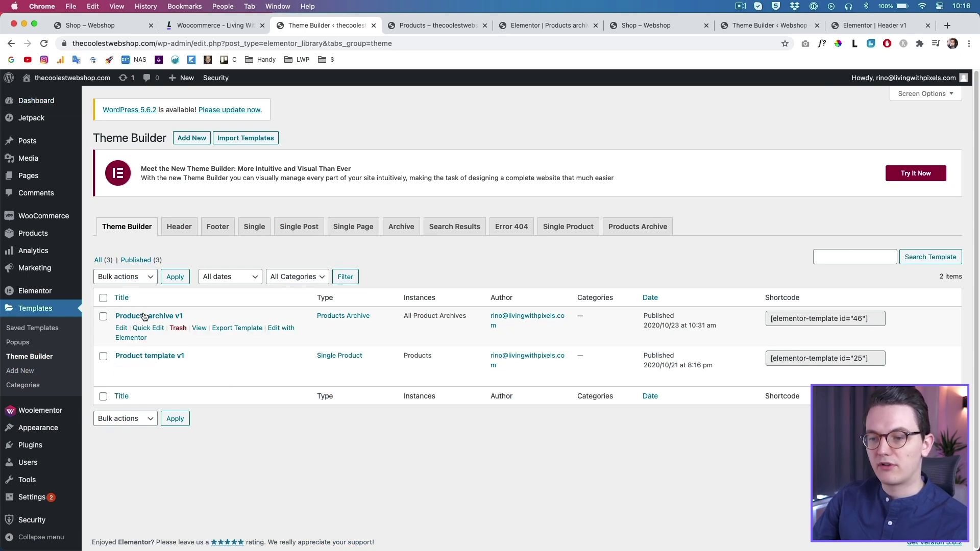
pyautogui.click(187, 233)
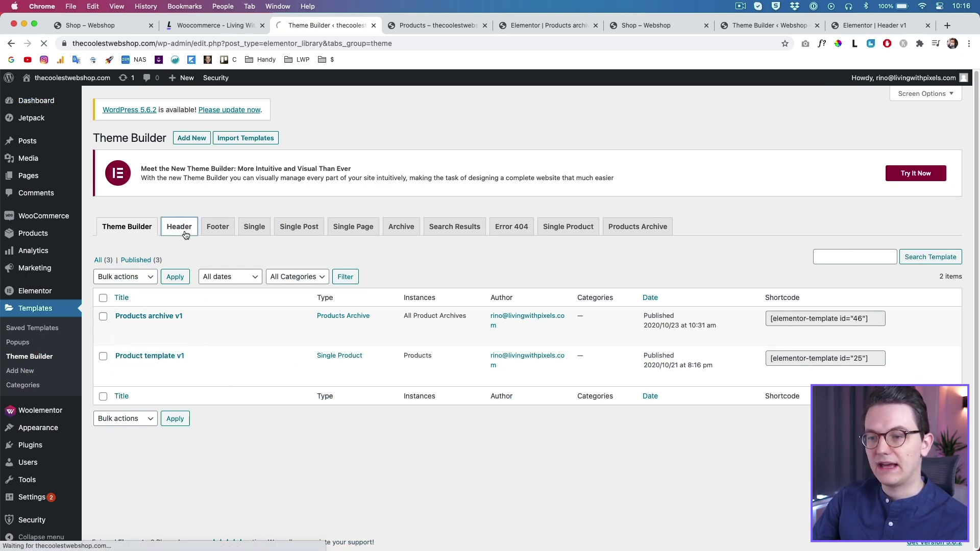
pyautogui.click(531, 414)
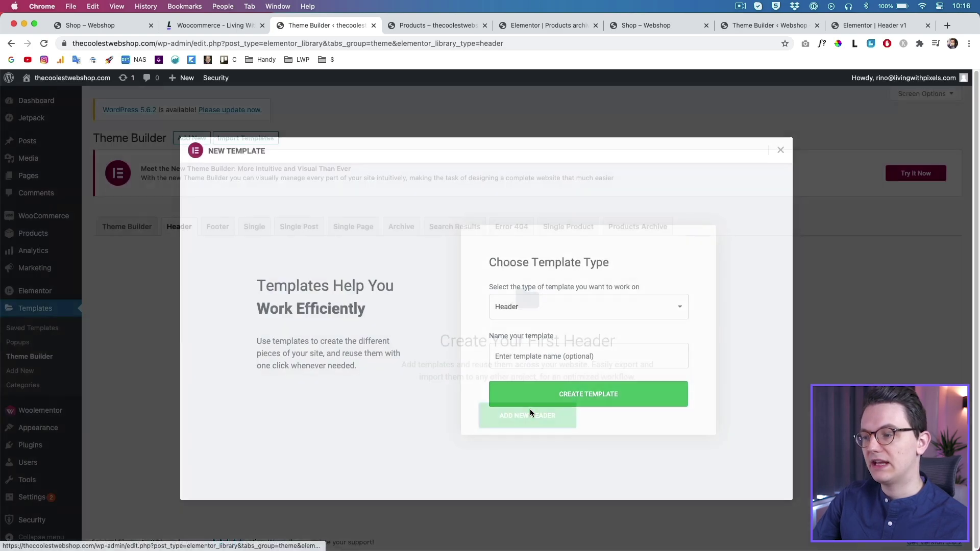
pyautogui.click(530, 352)
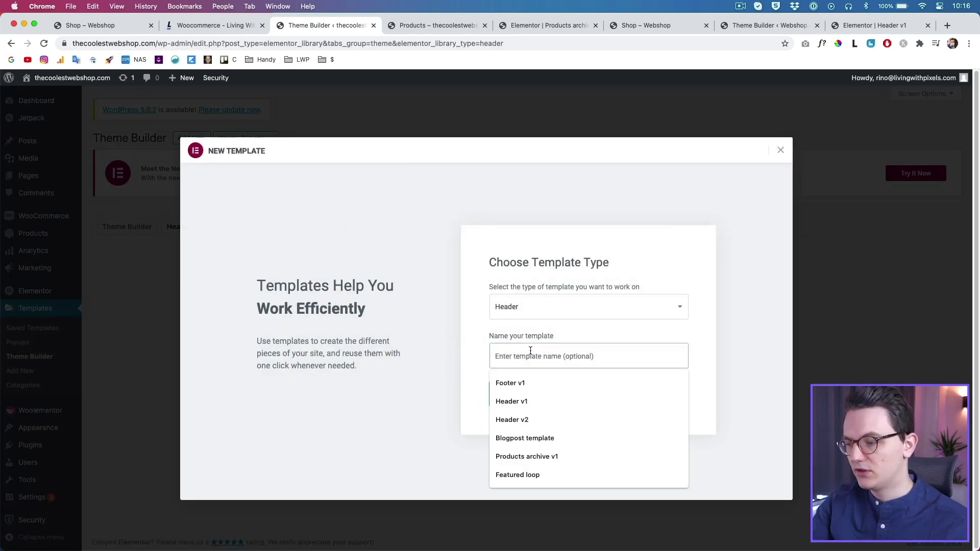
pyautogui.click(536, 401)
pyautogui.click(589, 398)
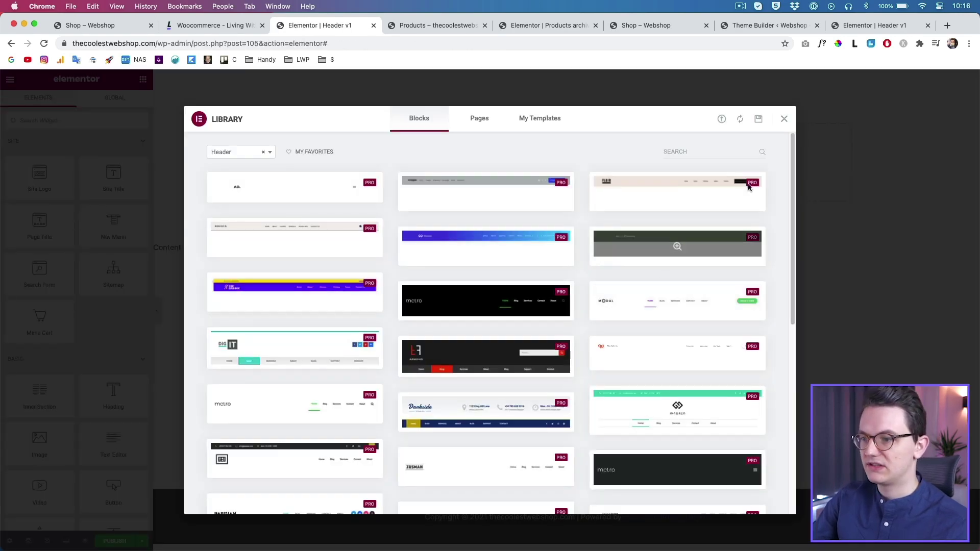
pyautogui.click(784, 120)
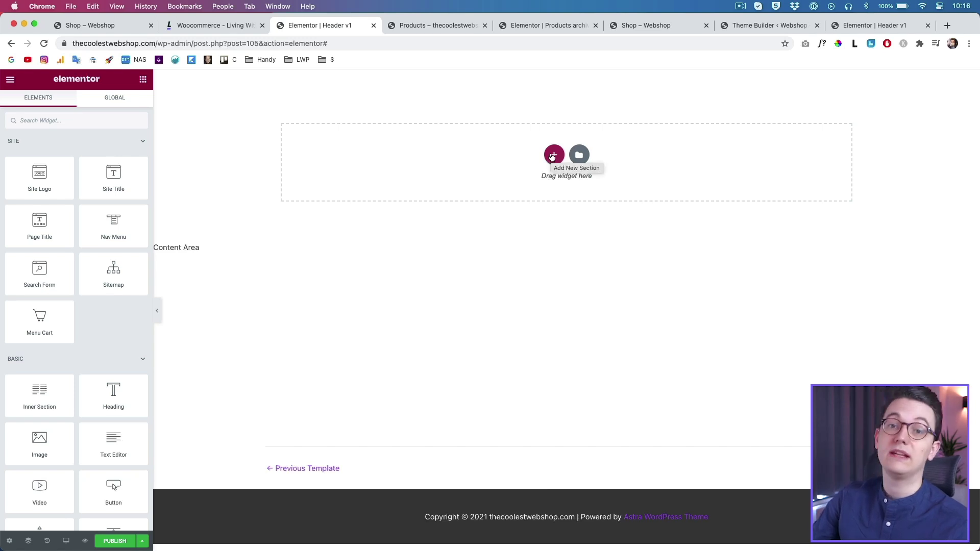
# Step: Check the header of the finished example shop, add a three-column section to the new header template and return to the widget list
pyautogui.click(631, 25)
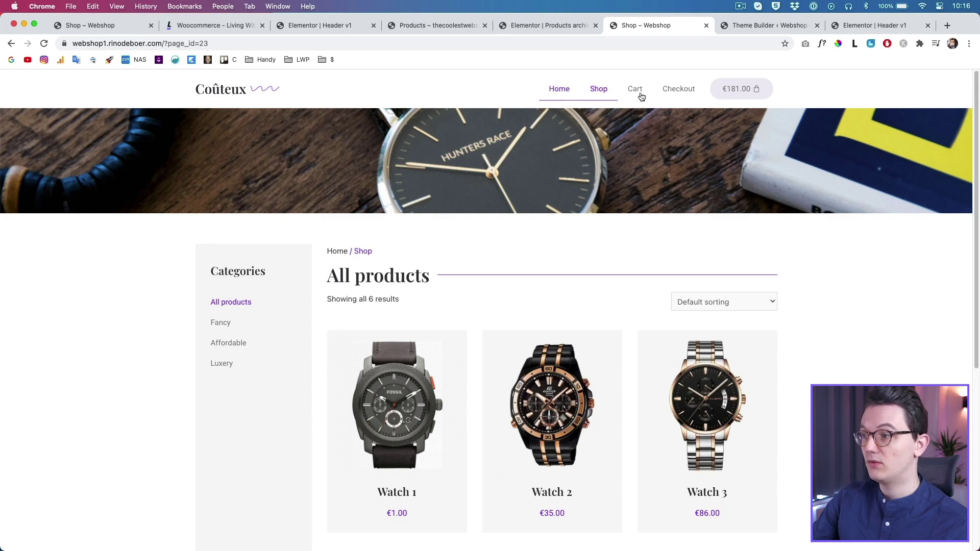
pyautogui.click(311, 28)
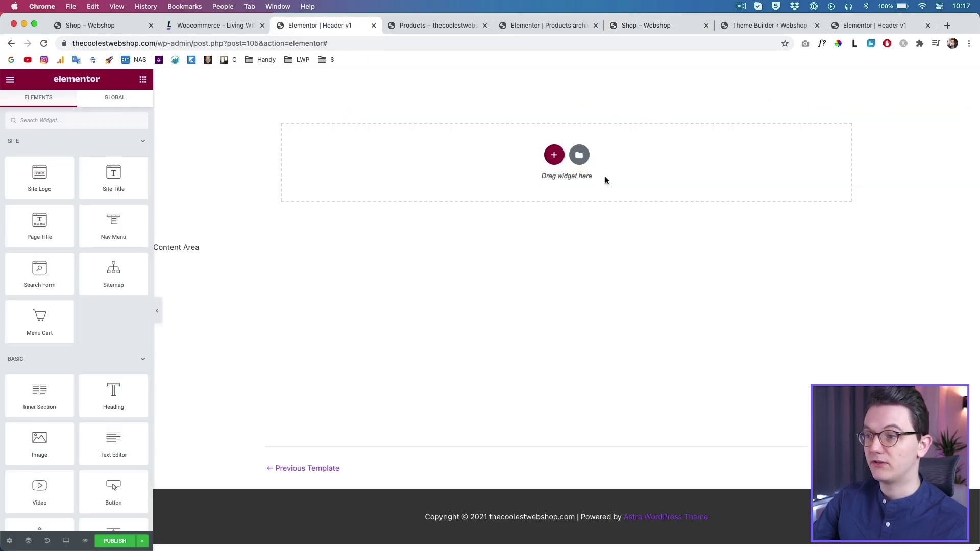
pyautogui.click(554, 157)
pyautogui.click(534, 180)
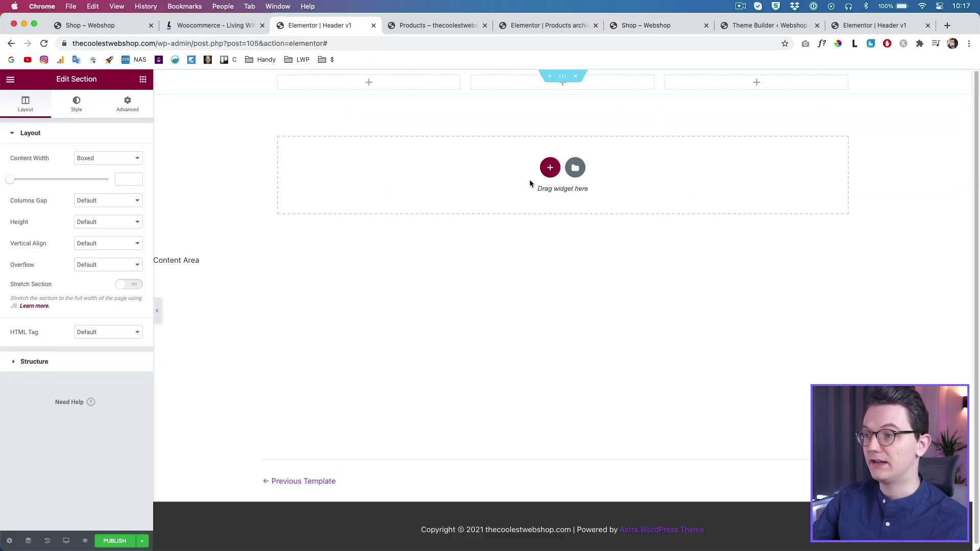
pyautogui.click(142, 80)
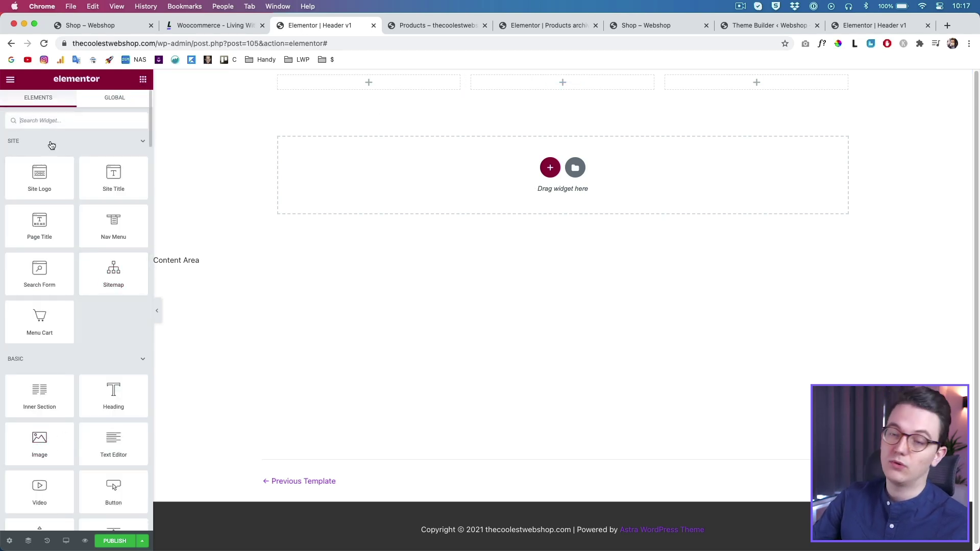
# Step: In the example site's Header v1, set the width of the wavy Coûteux logo divider to 50, and return to the new header template
pyautogui.click(933, 31)
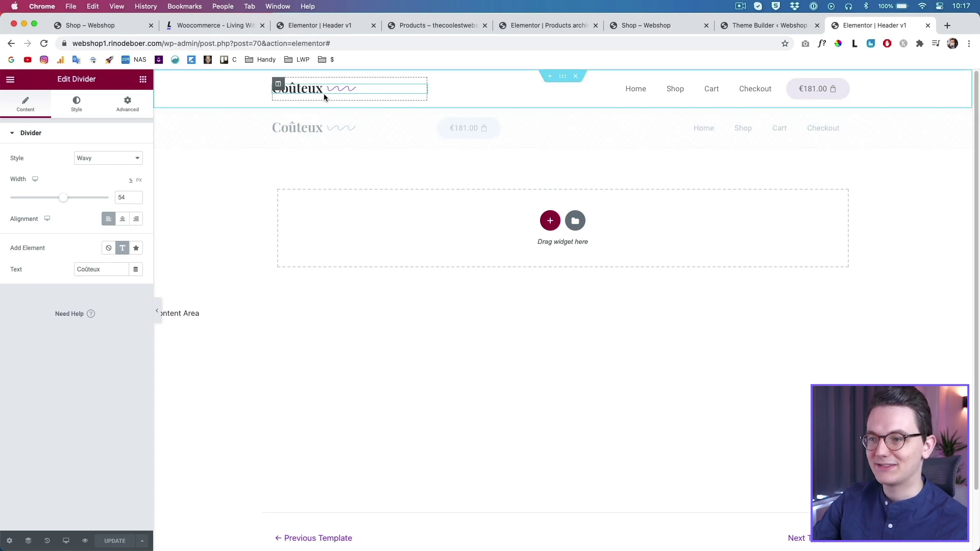
pyautogui.moveTo(65, 200)
pyautogui.mouseDown()
pyautogui.moveTo(80, 198)
pyautogui.moveTo(56, 193)
pyautogui.mouseUp()
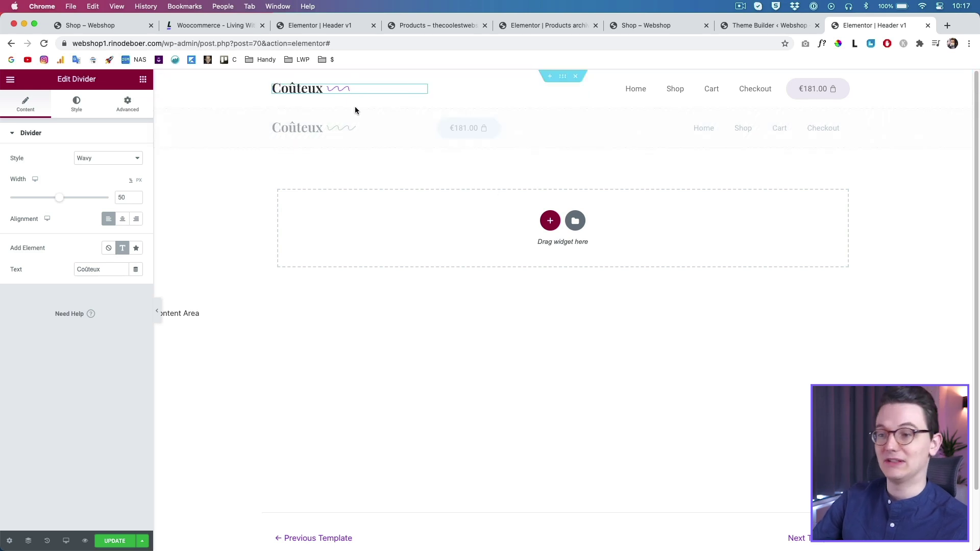
pyautogui.press('super+3')
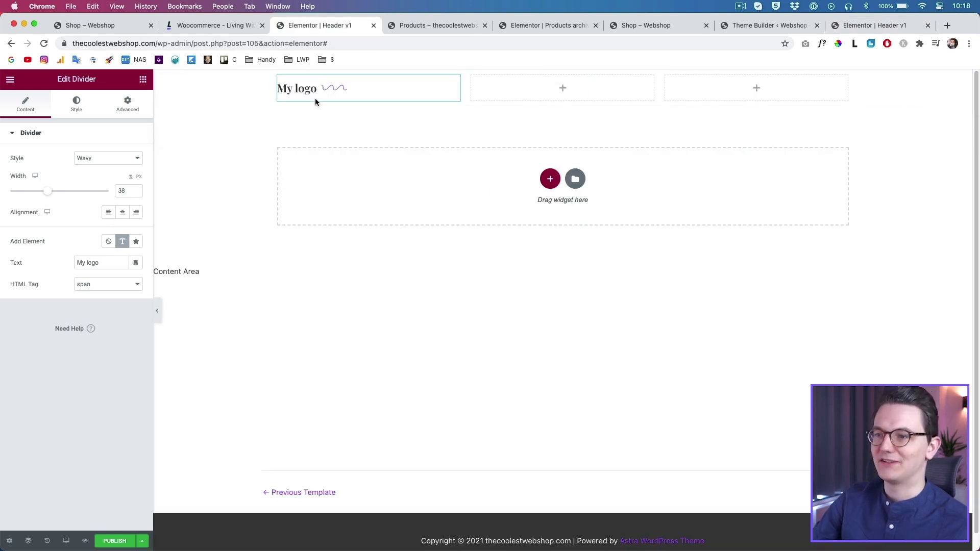
# Step: Add a Nav Menu widget to the middle column of the header and compare it with the example shop's menu
pyautogui.click(494, 92)
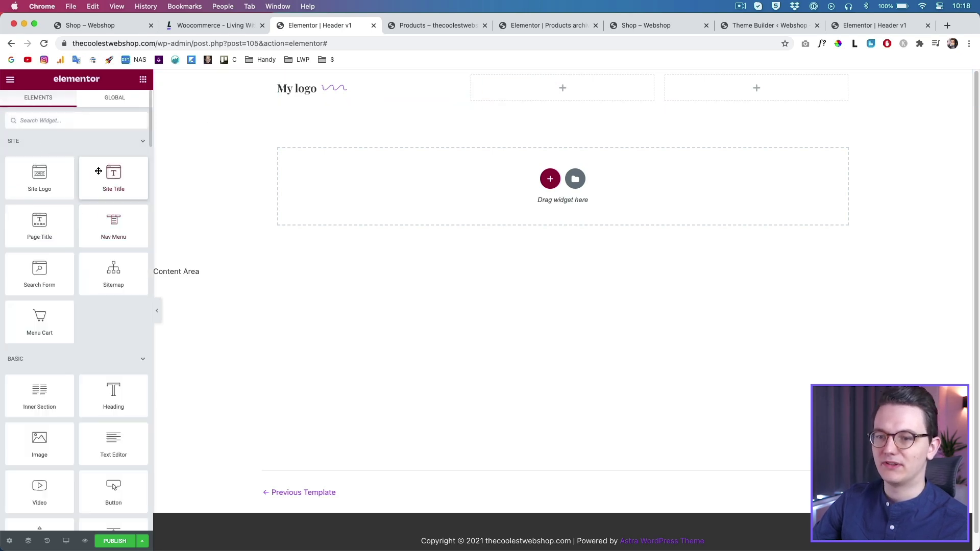
pyautogui.moveTo(109, 225); pyautogui.dragTo(517, 92)
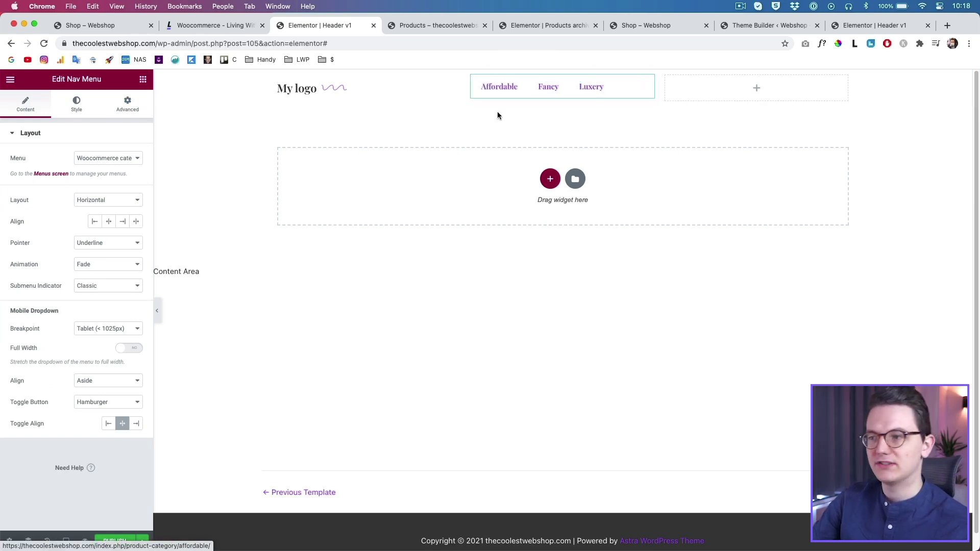
pyautogui.click(649, 32)
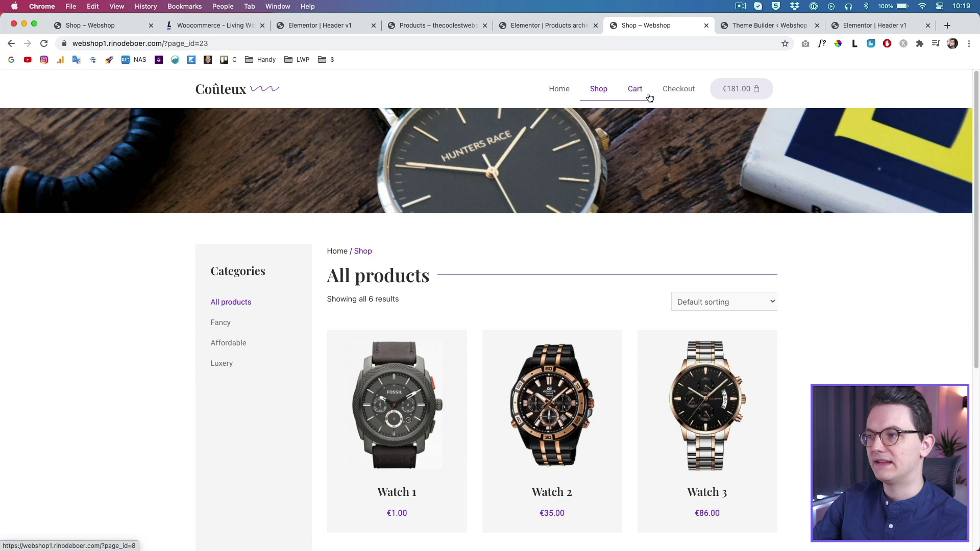
pyautogui.click(328, 27)
# Step: Set the nav menu's text colour to the global Text colour for normal and Primary for hover and active
pyautogui.click(77, 104)
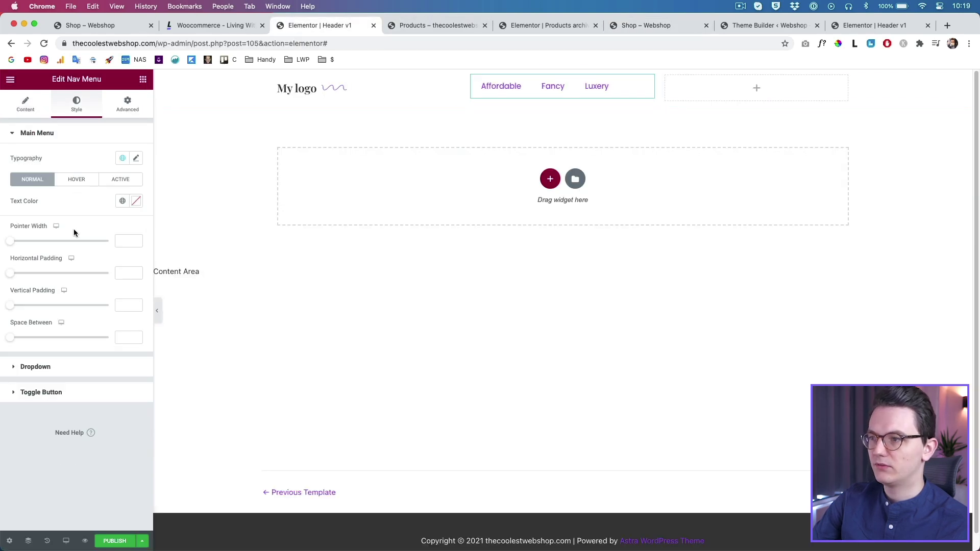
pyautogui.click(122, 201)
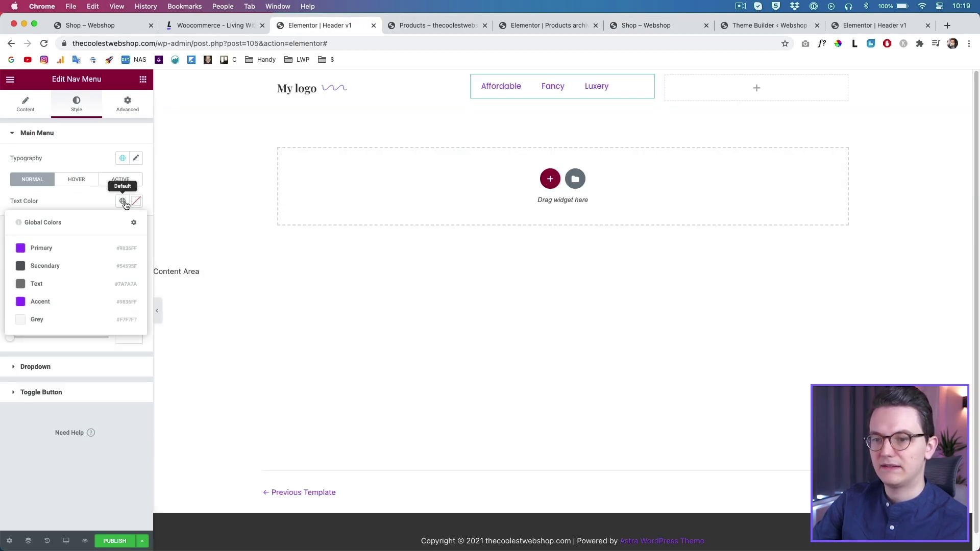
pyautogui.click(57, 284)
pyautogui.click(78, 181)
pyautogui.click(122, 201)
pyautogui.click(57, 251)
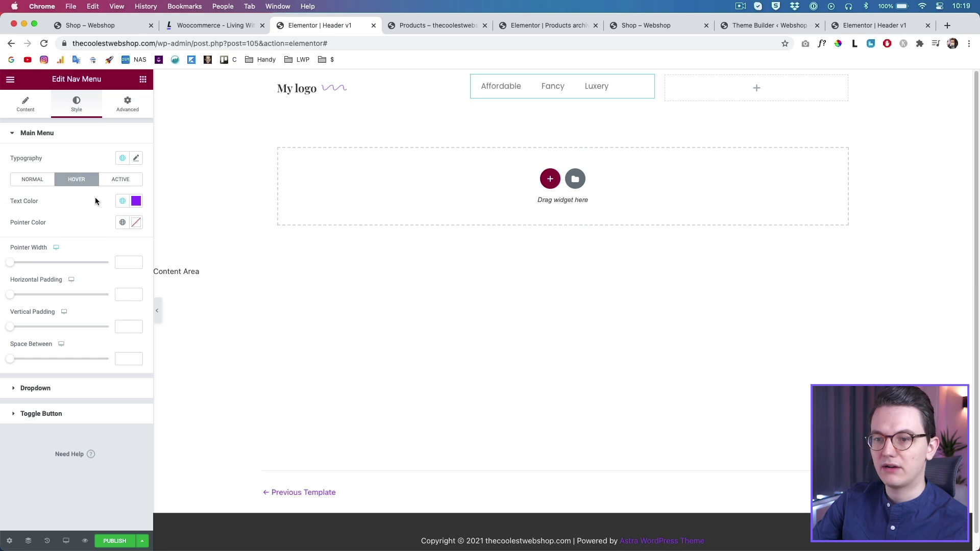
pyautogui.click(116, 181)
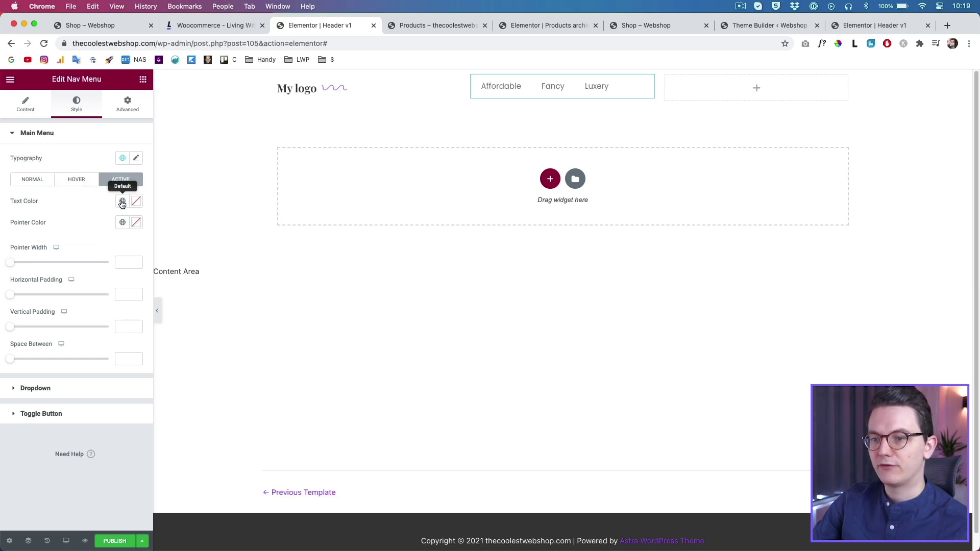
pyautogui.click(122, 202)
pyautogui.click(63, 249)
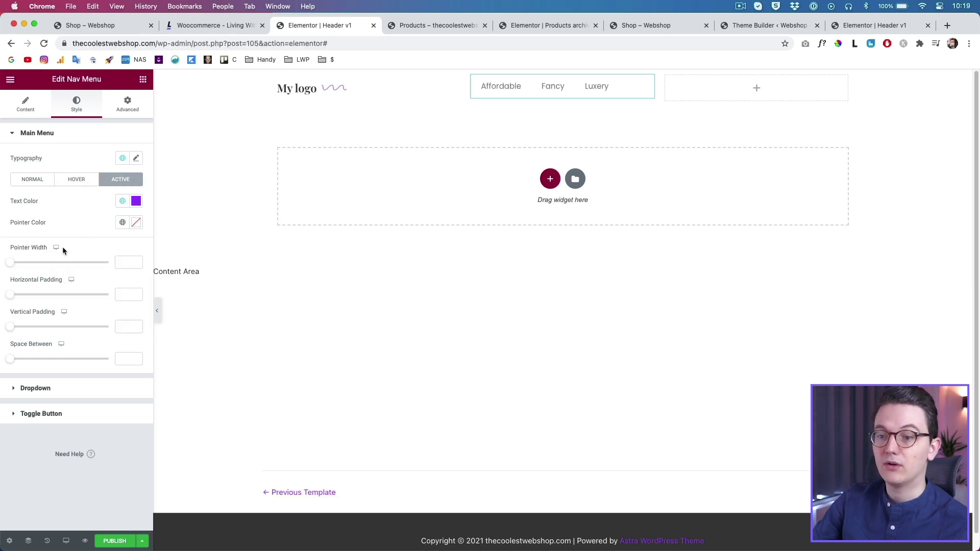
# Step: Set the nav menu's pointer width to 1 and its hover and active pointer colours to the global Primary colour
pyautogui.click(37, 185)
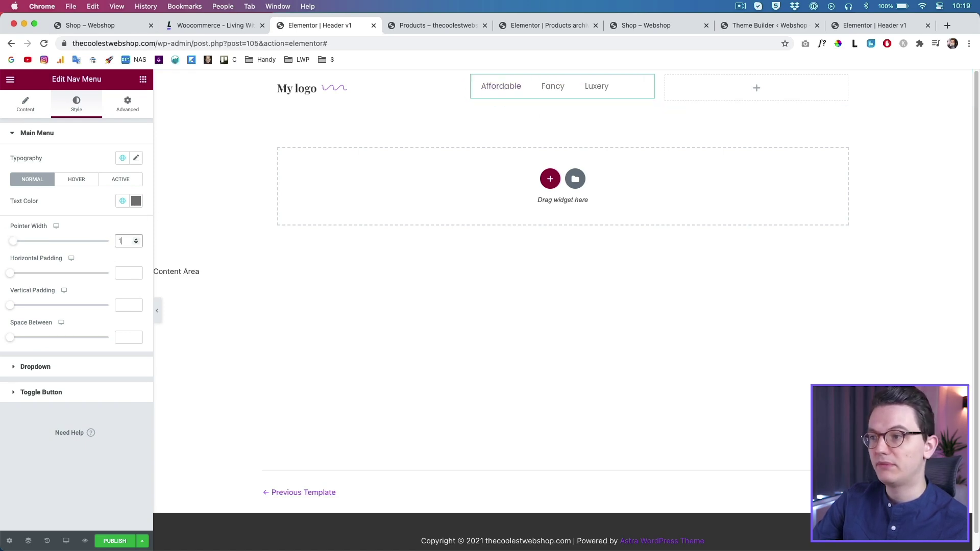
pyautogui.click(78, 181)
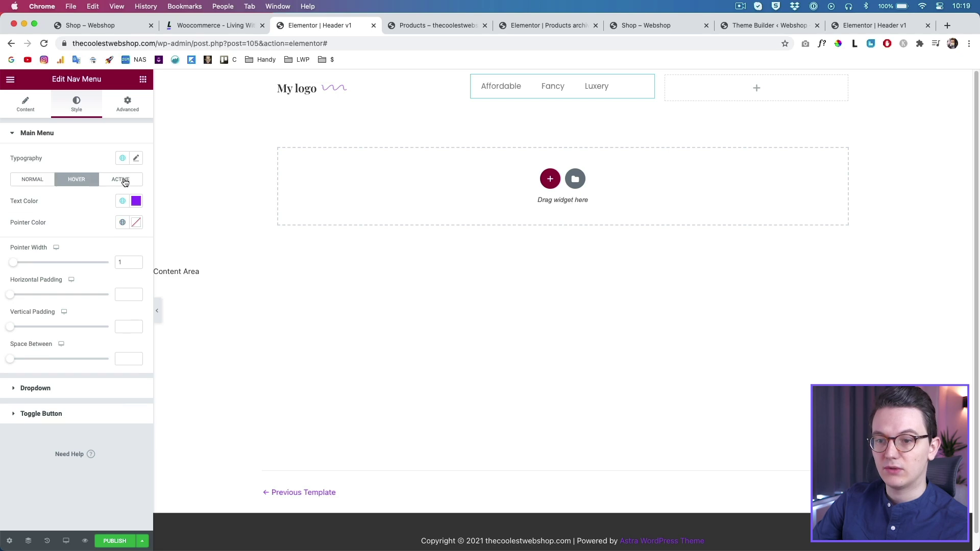
pyautogui.click(123, 222)
pyautogui.click(72, 275)
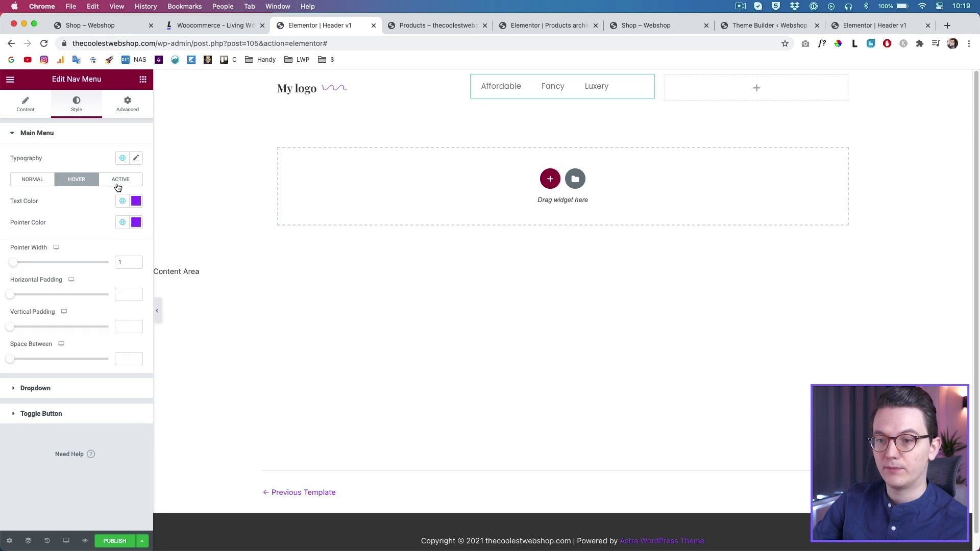
pyautogui.click(120, 179)
pyautogui.click(122, 222)
pyautogui.click(80, 271)
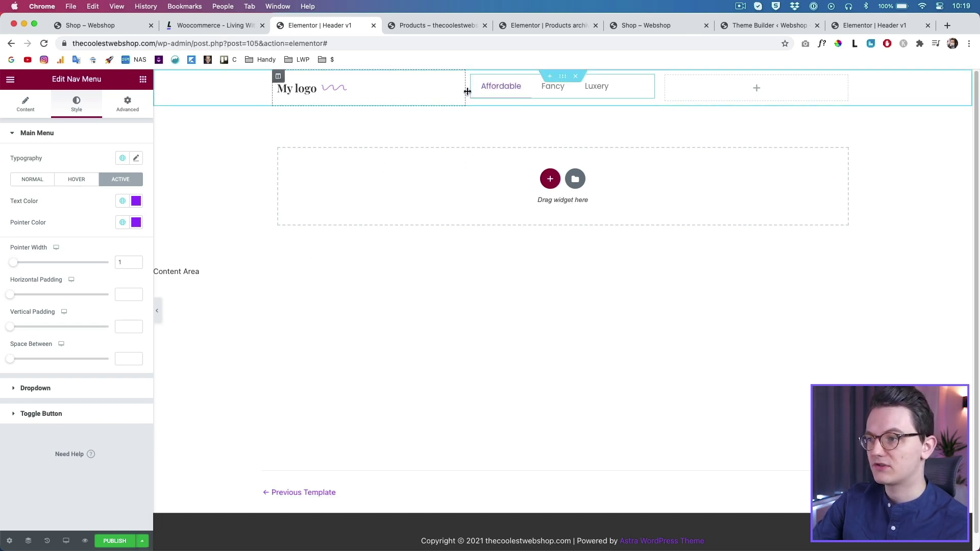
# Step: Widen the header's middle column to about 59% and align its nav menu to the right
pyautogui.moveTo(657, 88); pyautogui.dragTo(738, 88)
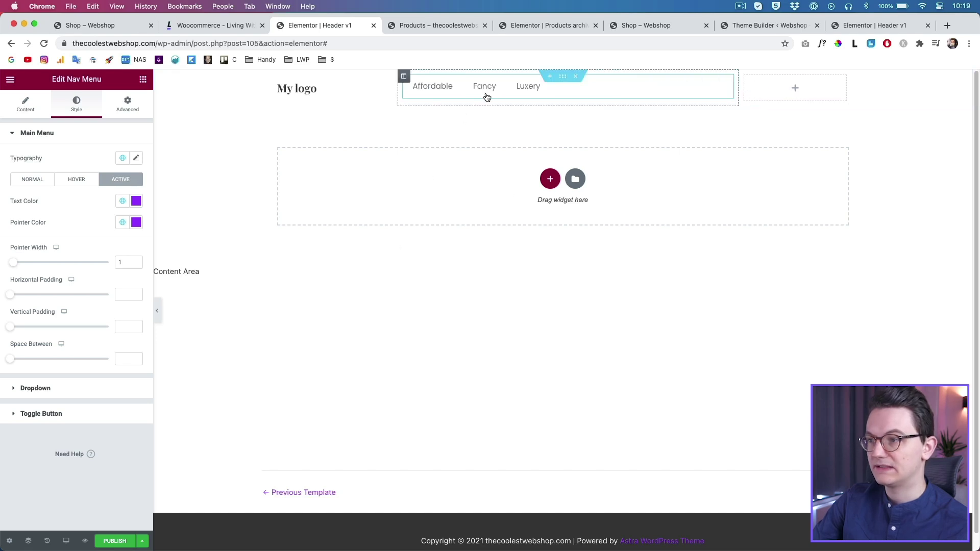
pyautogui.click(26, 104)
pyautogui.click(123, 221)
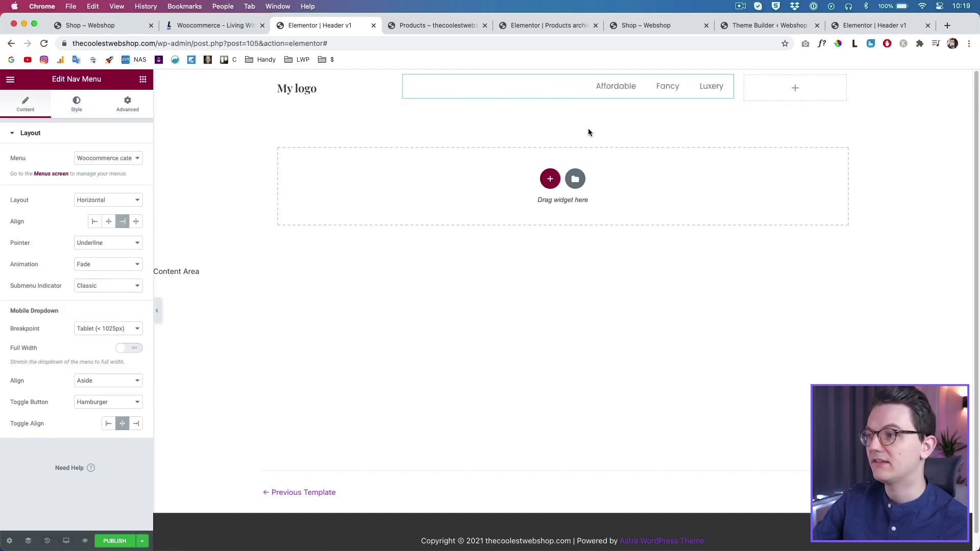
# Step: Save the header template as a draft and open a preview of it
pyautogui.click(142, 541)
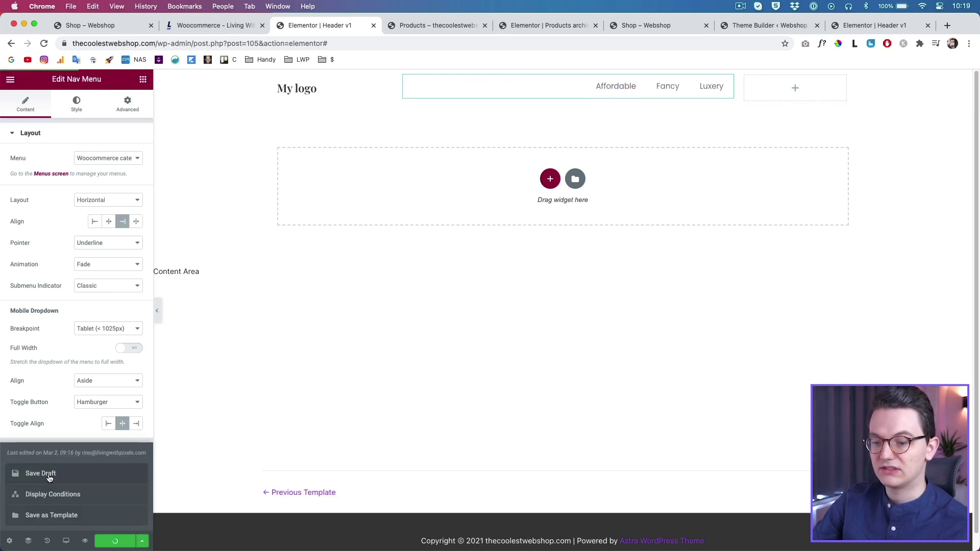
pyautogui.moveTo(84, 545)
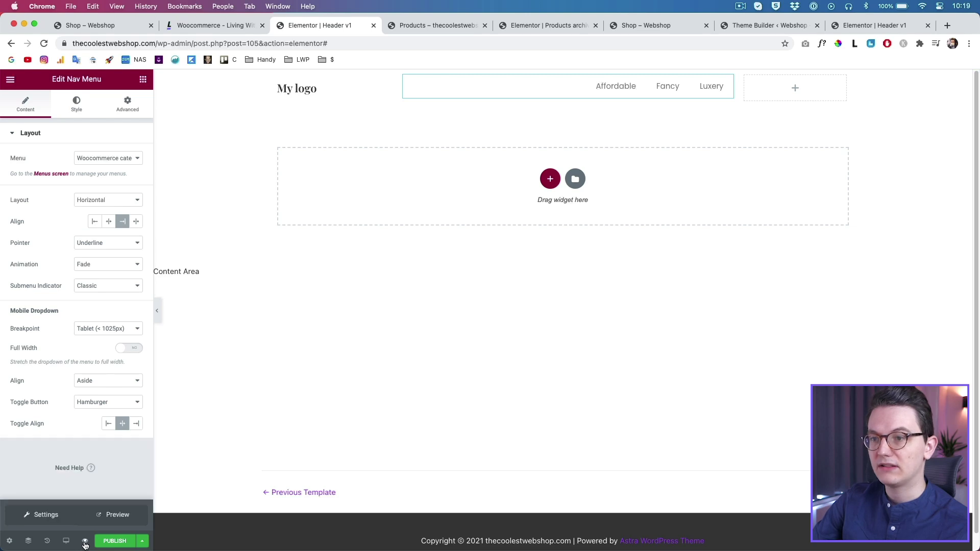
pyautogui.click(90, 516)
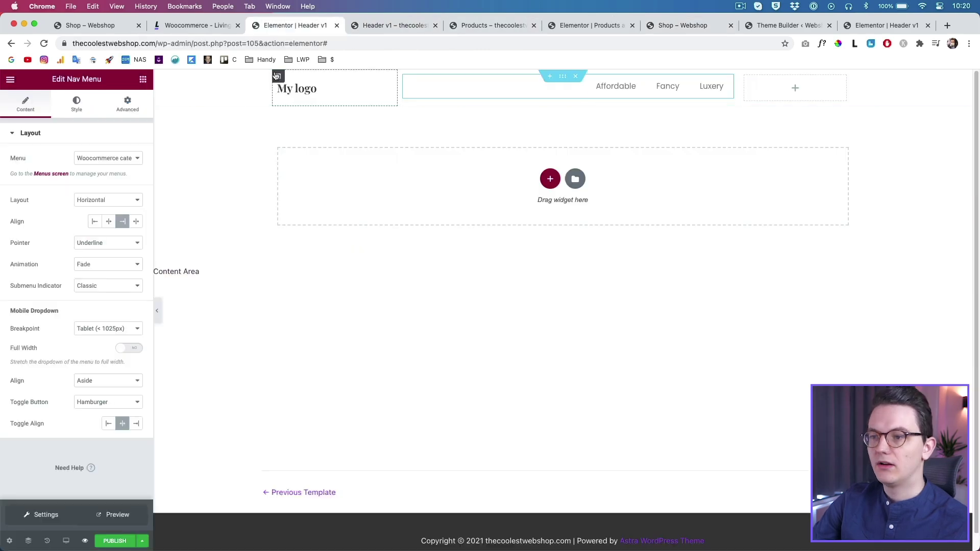
# Step: Set the padding of the header's logo column to 0 on all sides
pyautogui.click(279, 77)
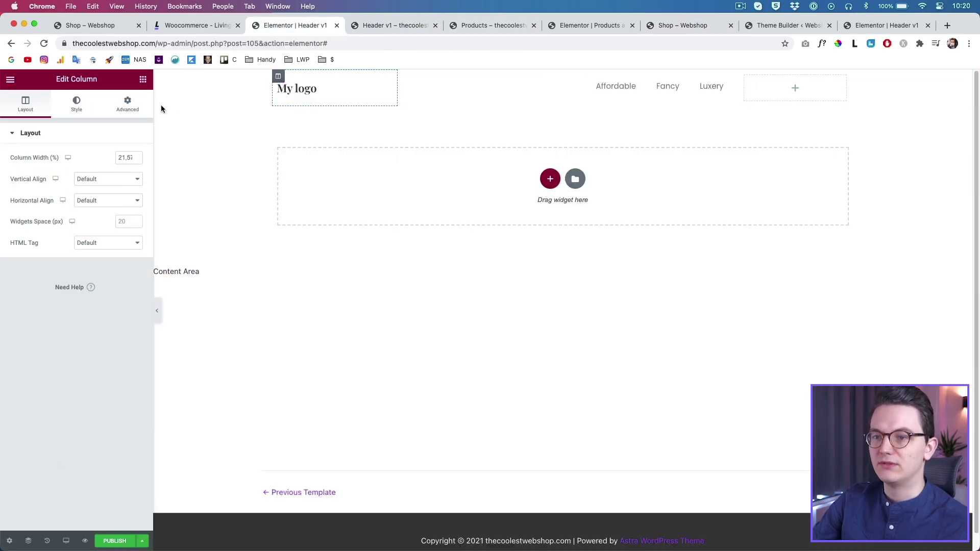
pyautogui.click(134, 109)
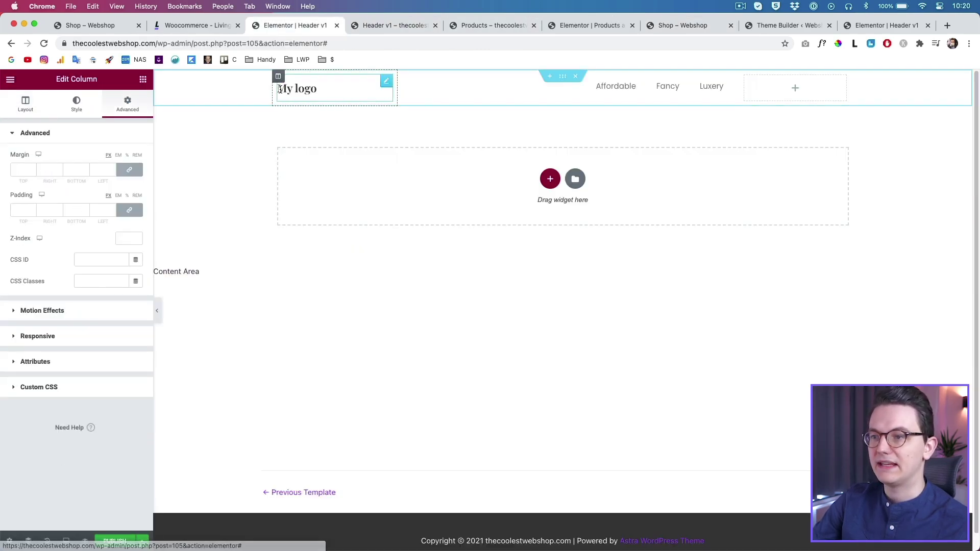
pyautogui.click(131, 211)
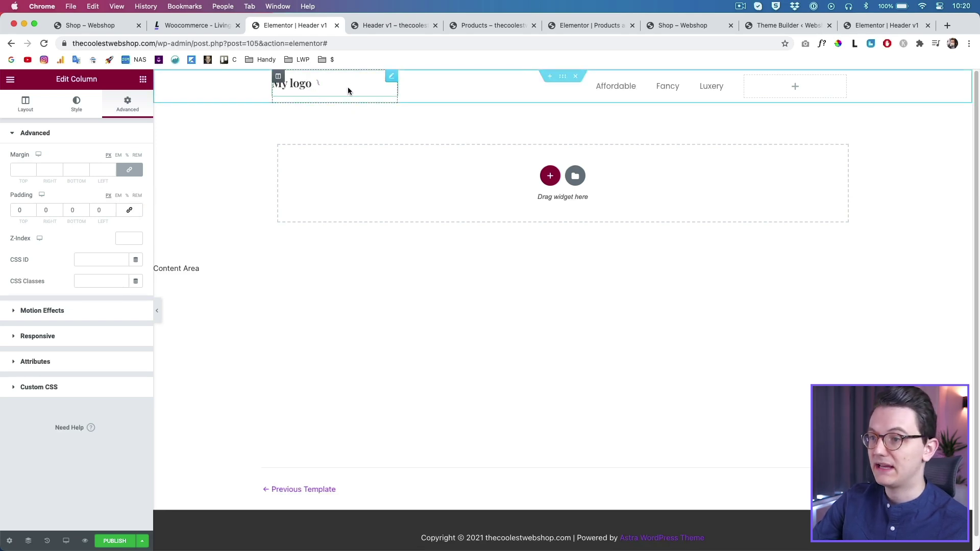
# Step: Vertically align the nav menu column to Middle and set the padding of the menu and empty third columns to 0
pyautogui.click(25, 105)
pyautogui.click(104, 179)
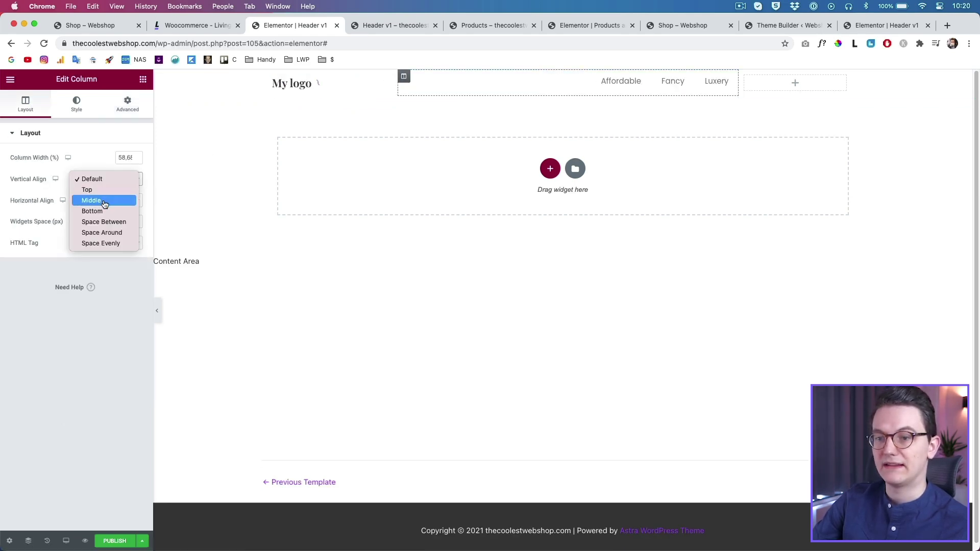
pyautogui.click(417, 88)
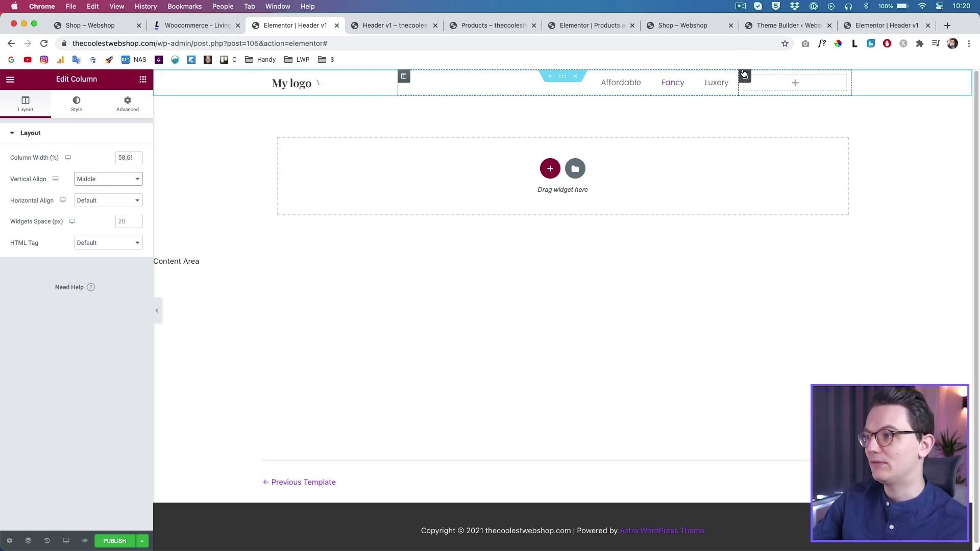
pyautogui.click(745, 77)
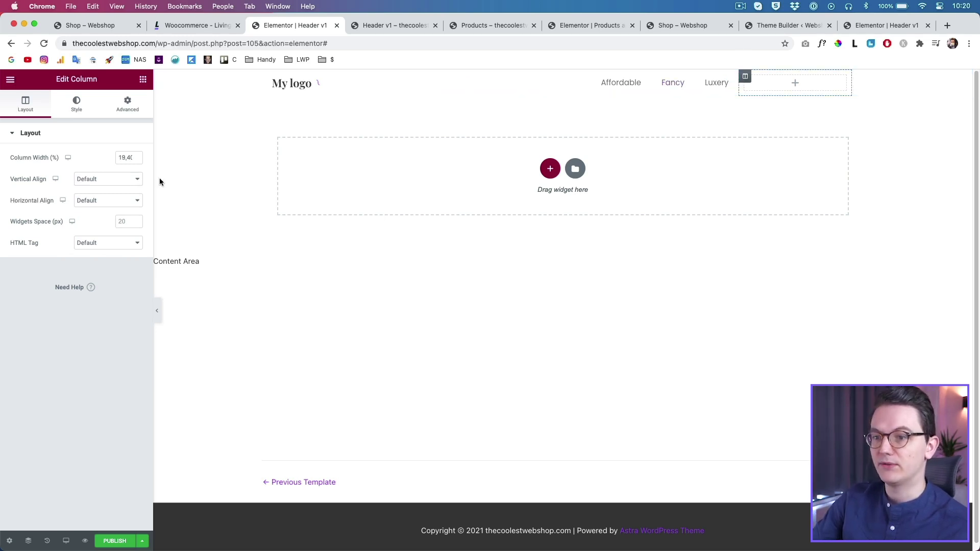
pyautogui.click(128, 106)
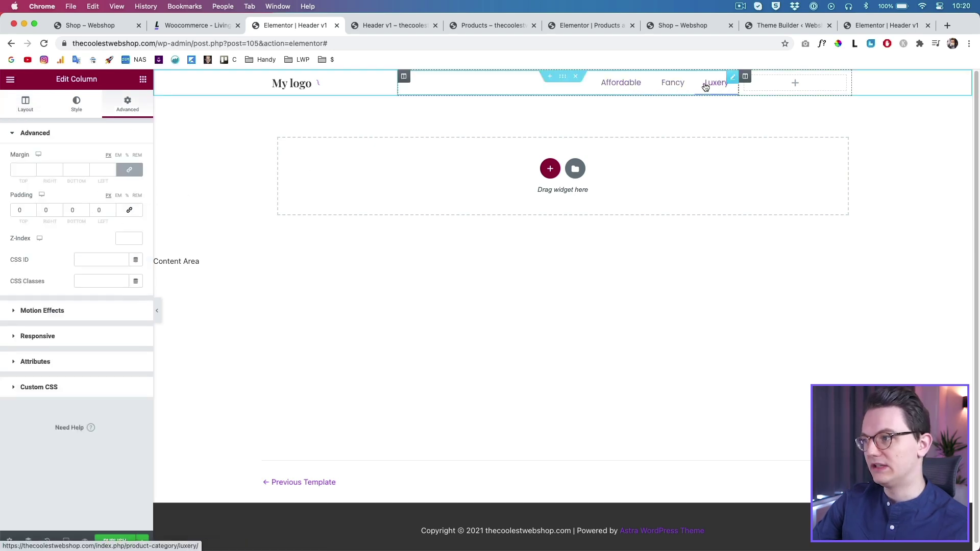
# Step: Set the header section's top and bottom padding to 10 px, with 0 on the other two sides
pyautogui.click(563, 76)
pyautogui.click(134, 107)
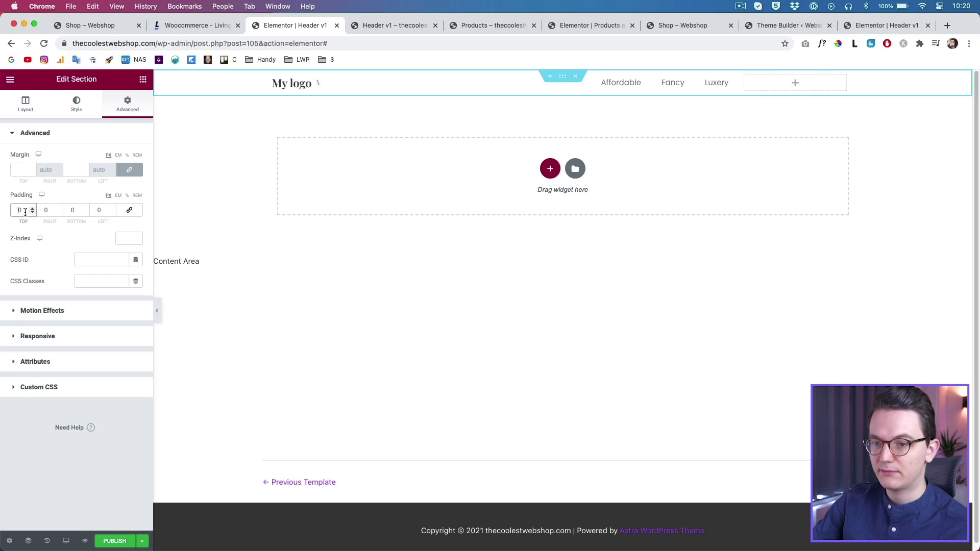
pyautogui.click(19, 210)
pyautogui.write('1')
pyautogui.click(70, 210)
pyautogui.write('1')
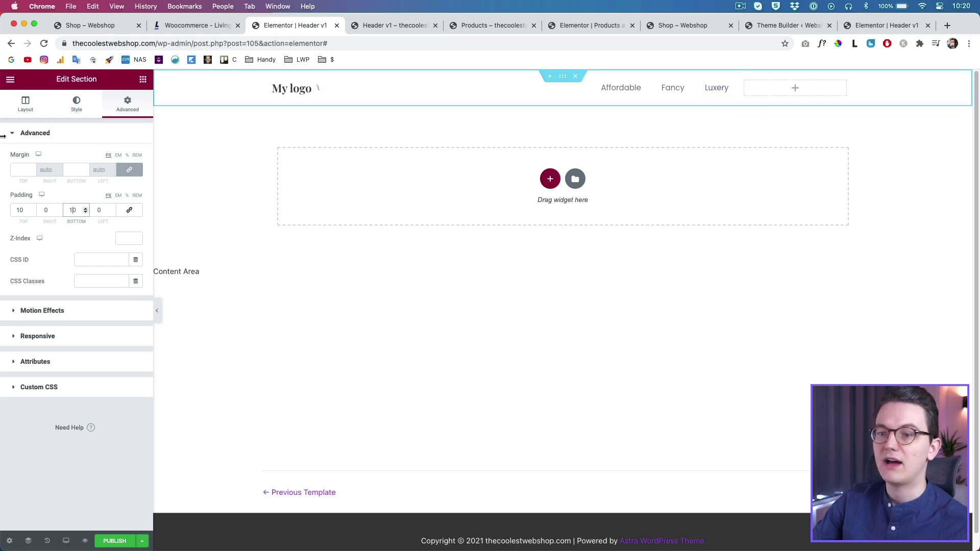
# Step: Add a right-aligned Menu Cart widget to the header's empty third column and try opening and closing its cart panel
pyautogui.click(143, 79)
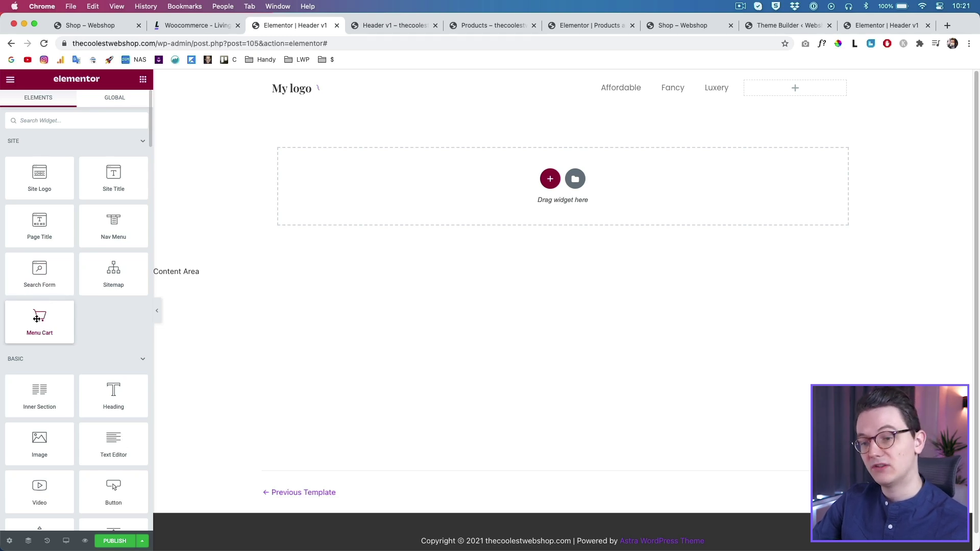
pyautogui.moveTo(37, 321); pyautogui.dragTo(796, 90)
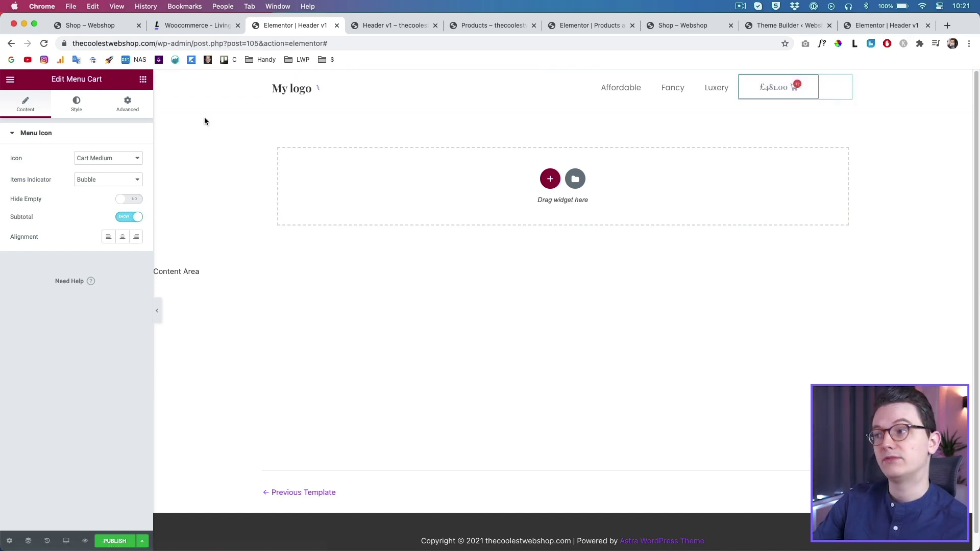
pyautogui.click(10, 79)
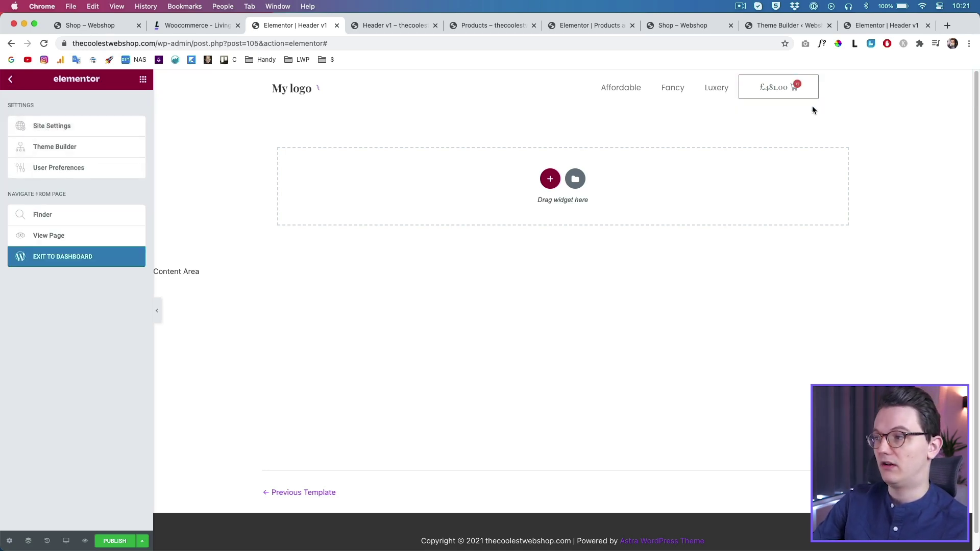
pyautogui.click(846, 82)
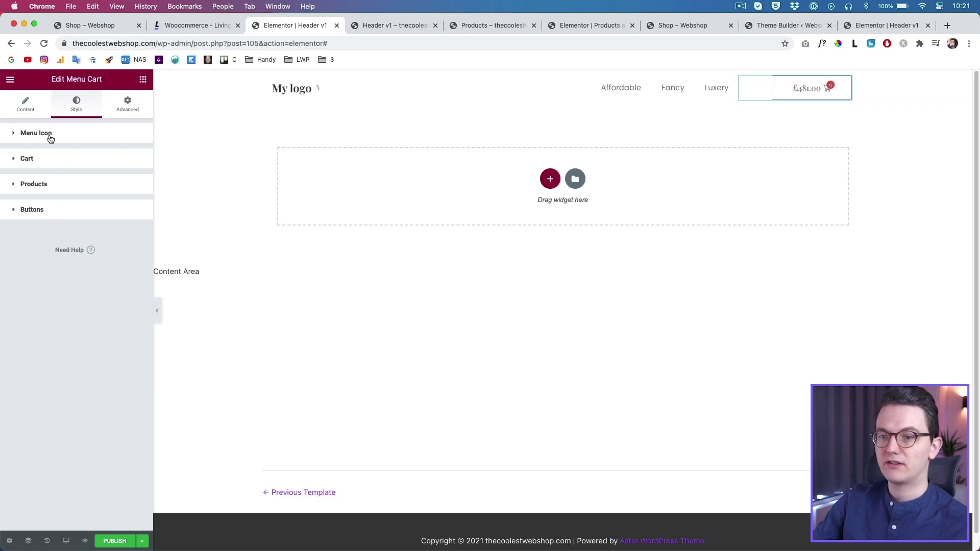
pyautogui.click(803, 89)
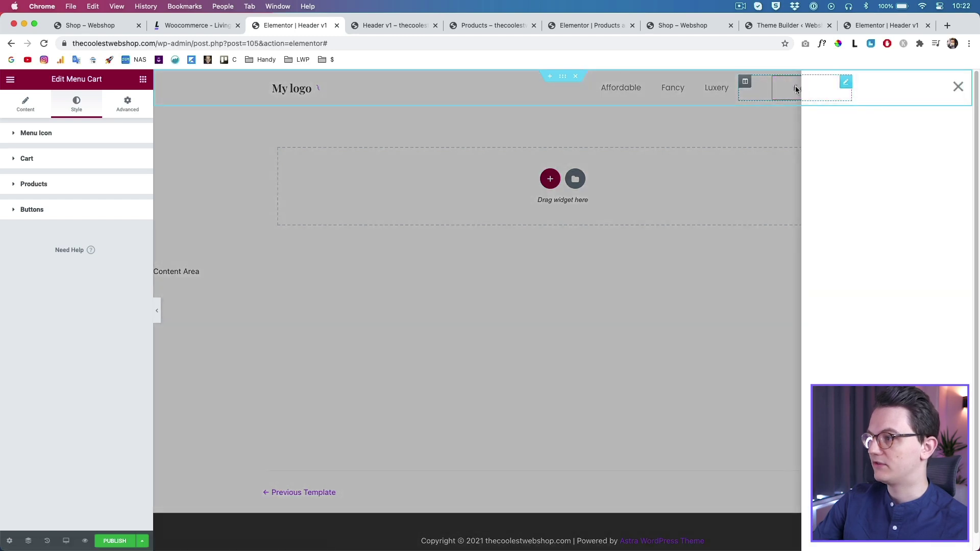
pyautogui.click(960, 88)
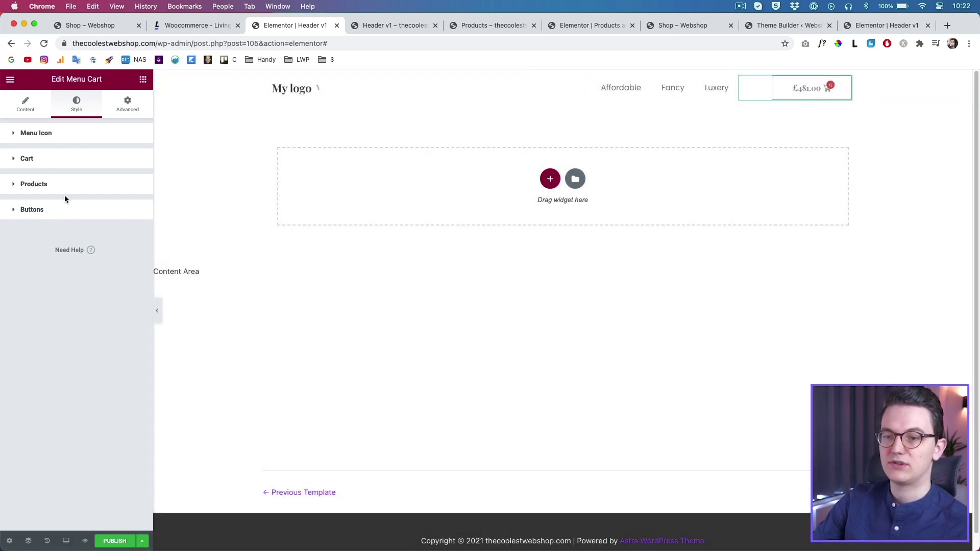
# Step: Change the menu cart's typography to the nav menu's sans-serif style and compare the cart button with the example shop's
pyautogui.click(66, 132)
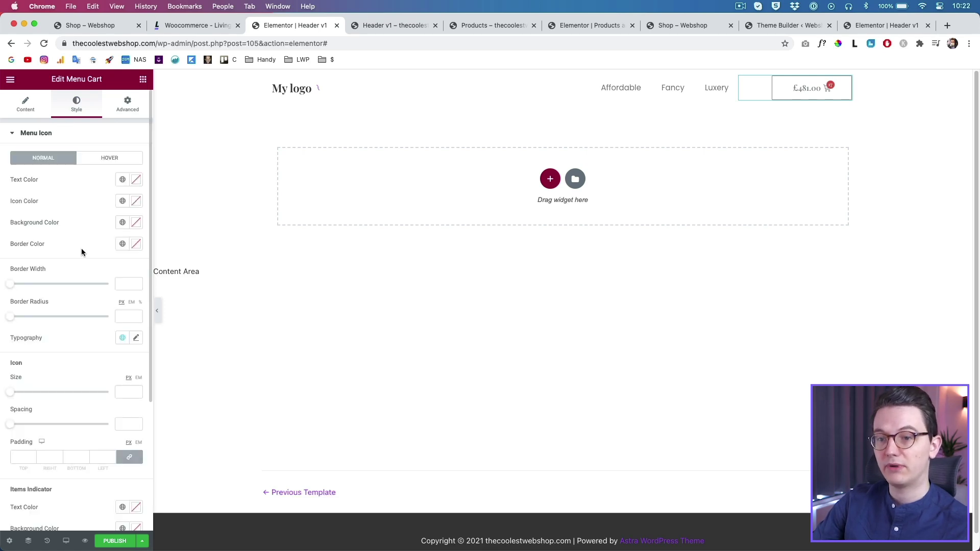
pyautogui.scroll(-3, 81, 248)
pyautogui.click(122, 254)
pyautogui.click(61, 327)
pyautogui.click(682, 25)
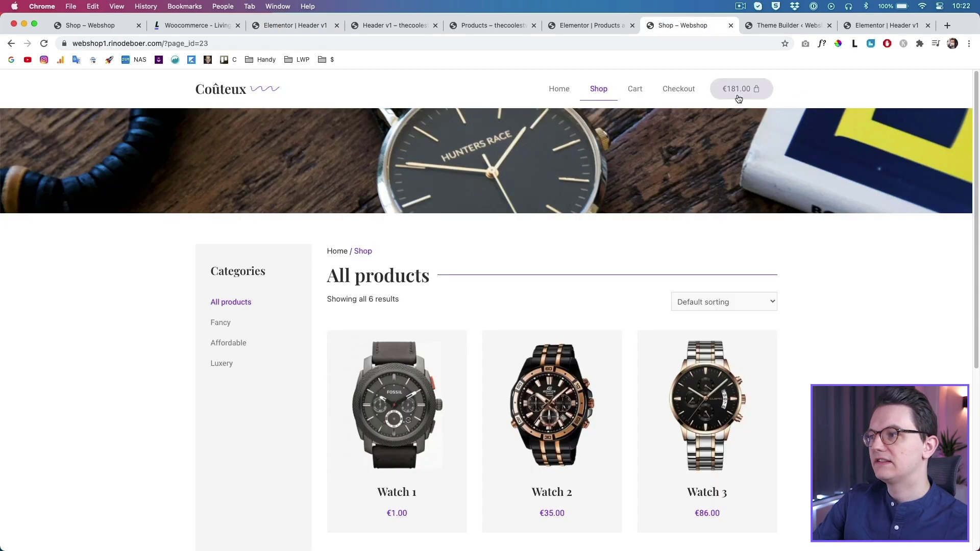
pyautogui.click(278, 29)
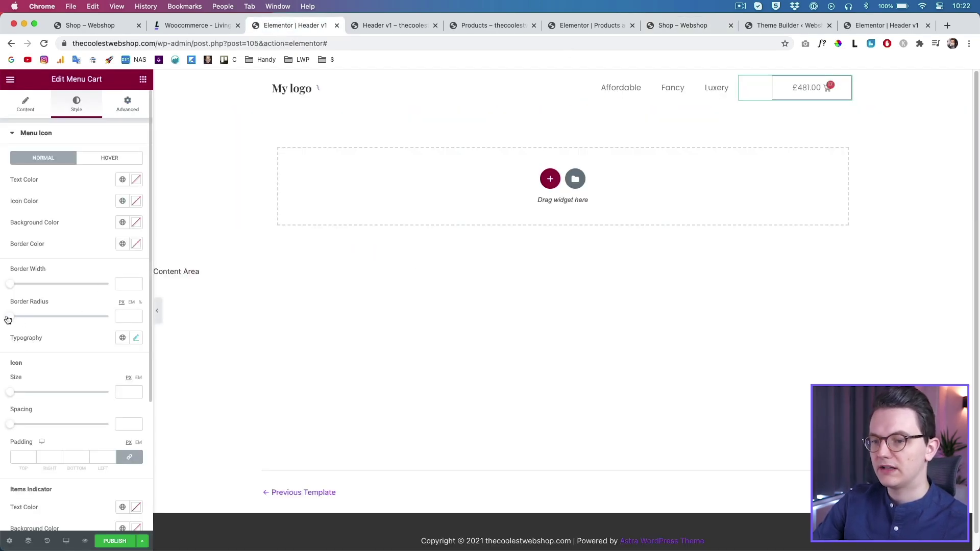
# Step: Set the menu cart button's border radius to 100 and its icon size to 20
pyautogui.moveTo(12, 321); pyautogui.dragTo(110, 319)
pyautogui.click(49, 392)
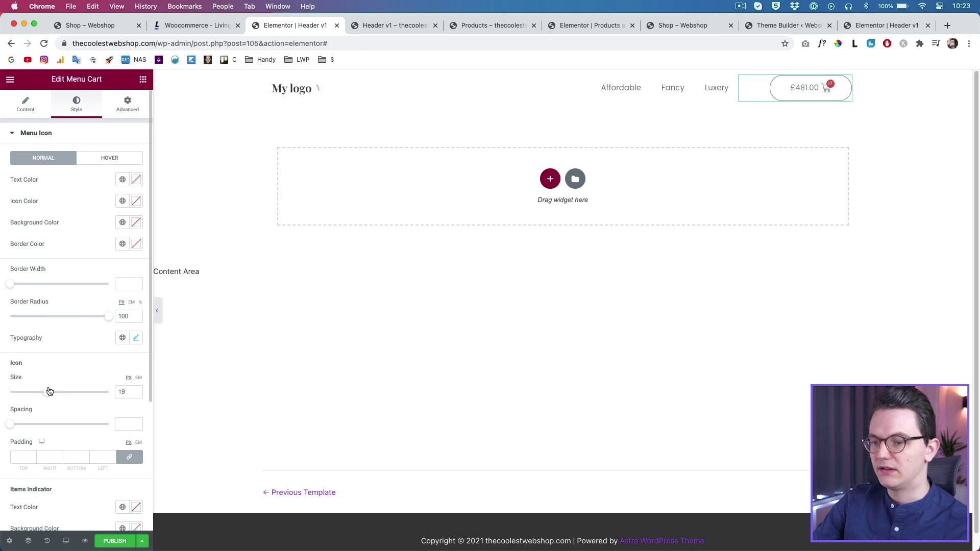
pyautogui.moveTo(51, 392); pyautogui.dragTo(52, 392)
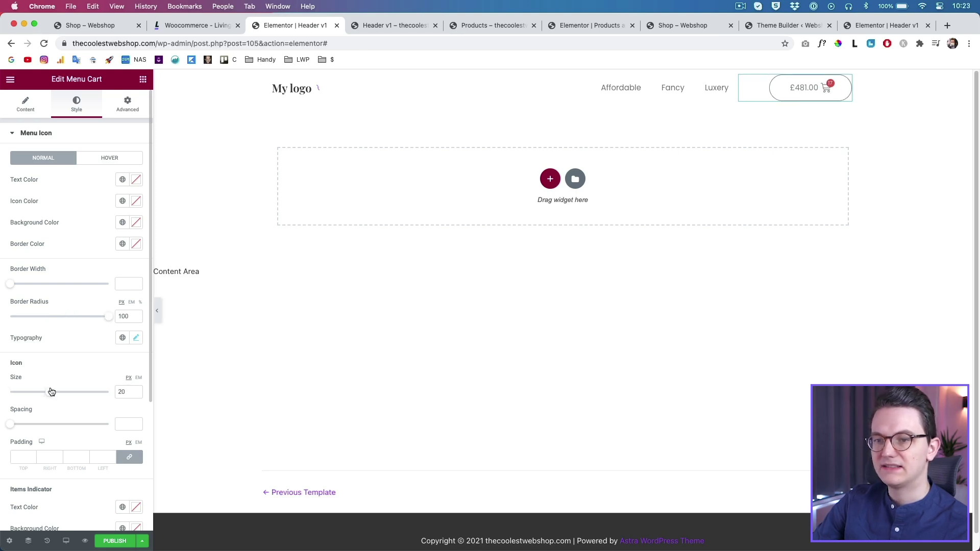
# Step: Change the menu cart's icon to Basket Medium
pyautogui.click(25, 107)
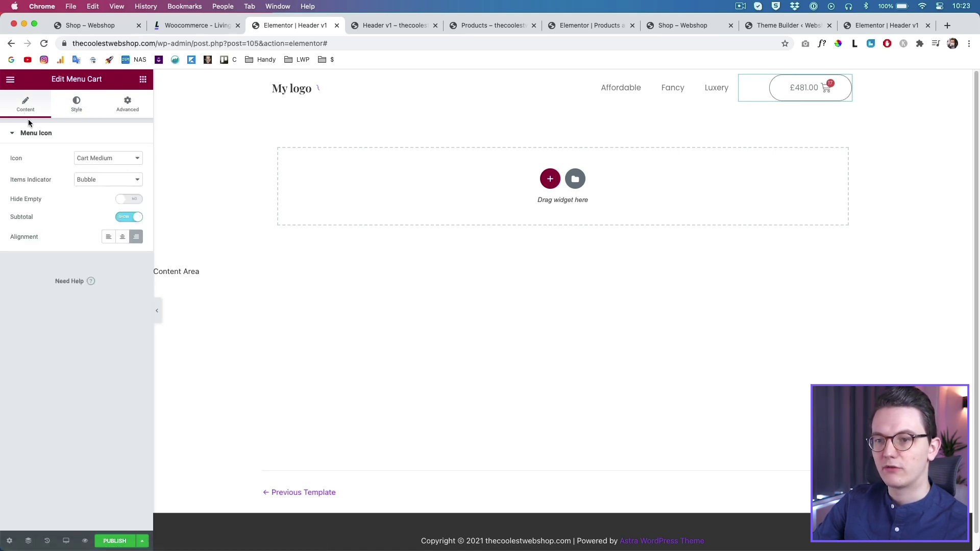
pyautogui.click(93, 160)
pyautogui.click(110, 170)
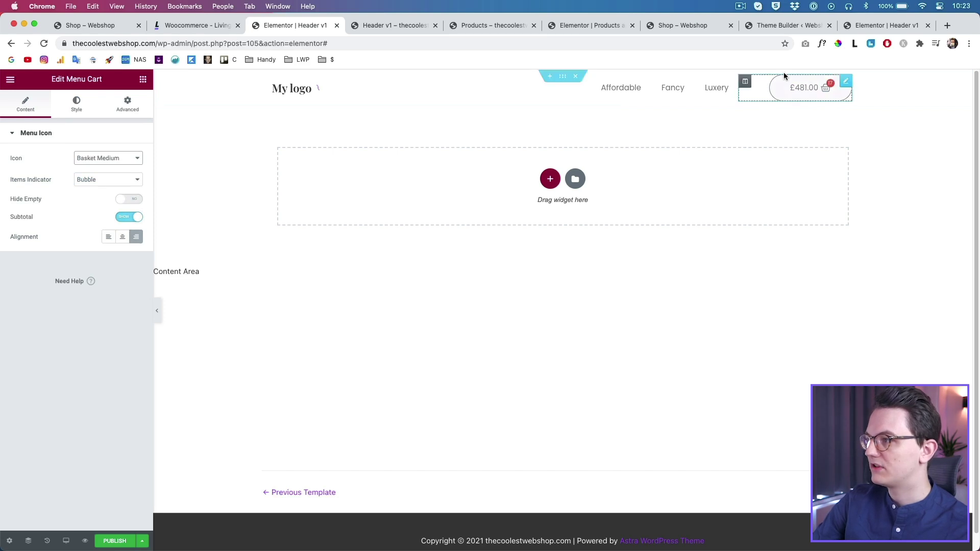
# Step: Set the menu cart button's background to the global Grey colour and its border width to 0
pyautogui.click(80, 108)
pyautogui.click(122, 223)
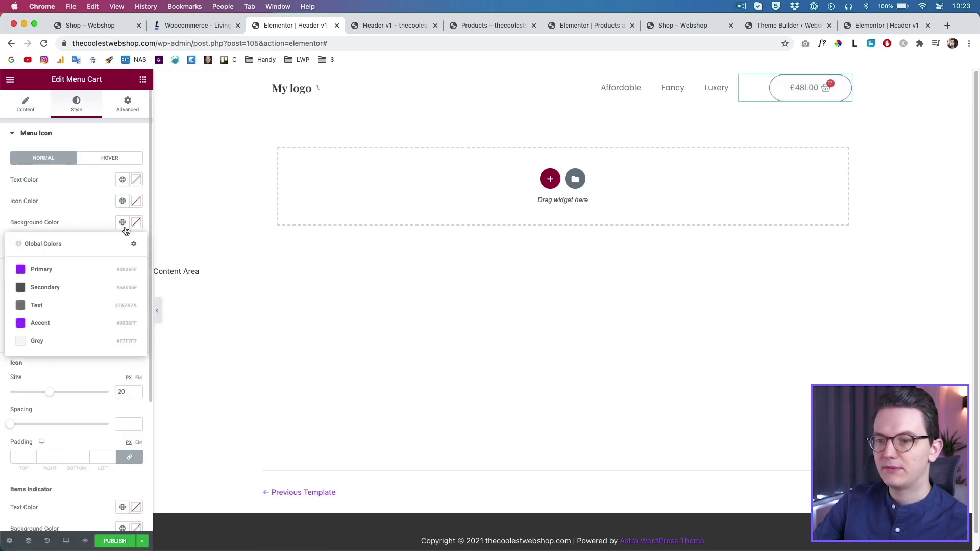
pyautogui.click(56, 342)
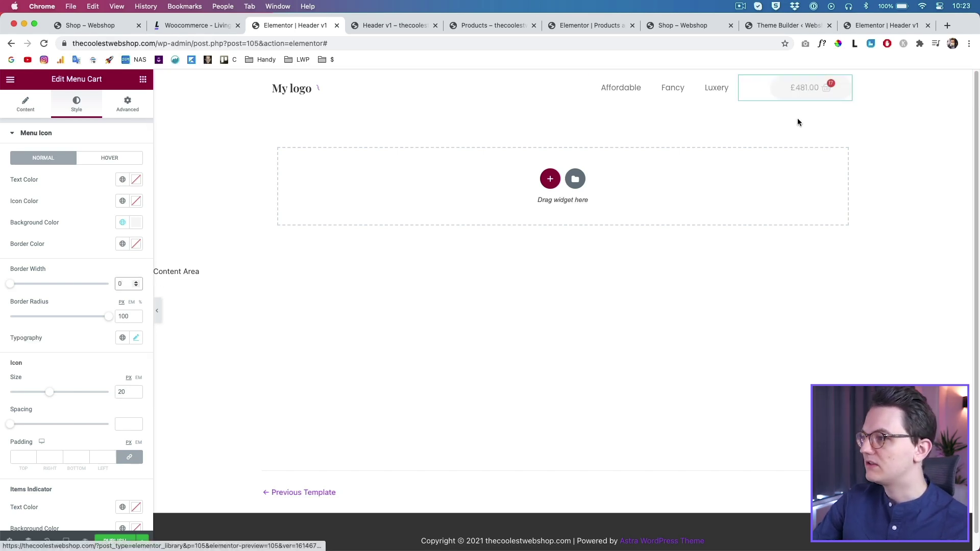
# Step: Replace the menu cart button's global background colour with a custom light purple-grey, about #F1EEF3
pyautogui.click(122, 223)
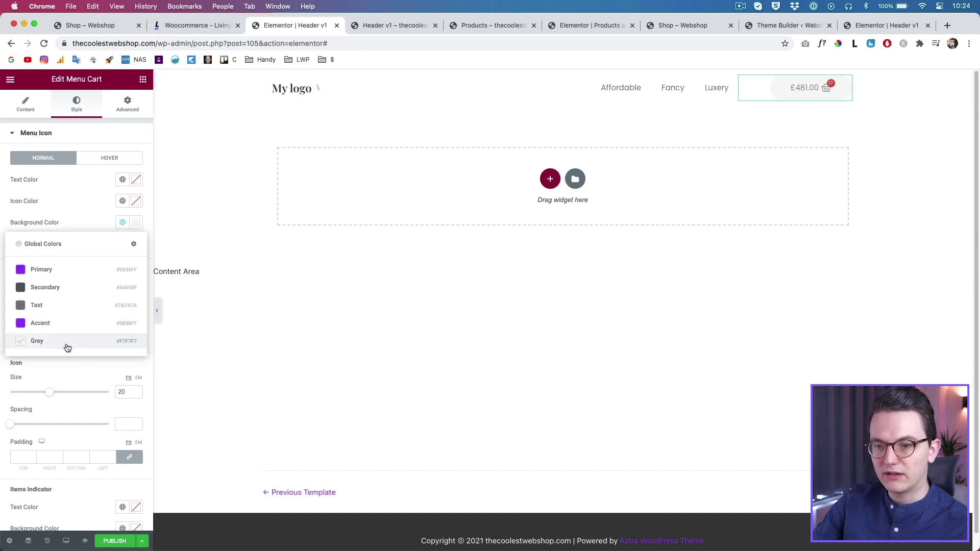
pyautogui.click(123, 222)
pyautogui.click(136, 223)
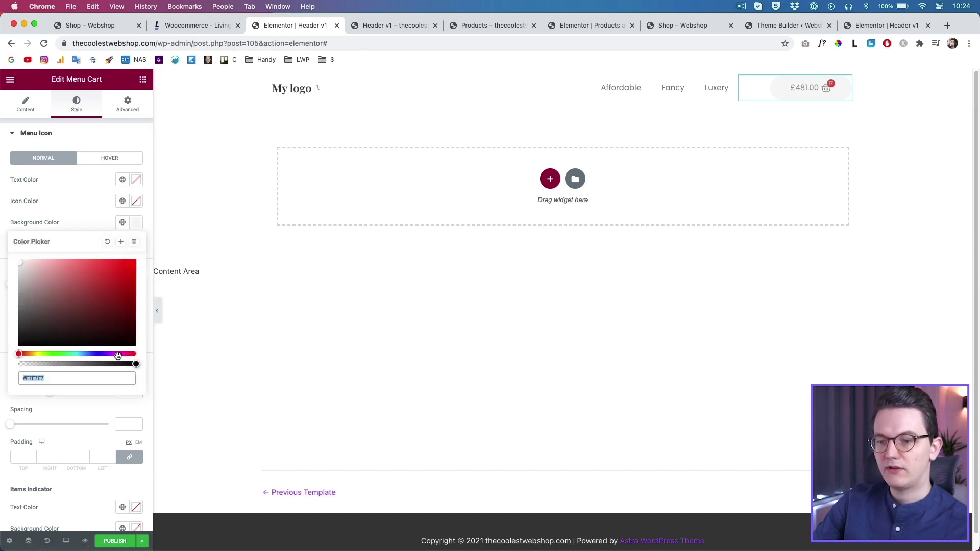
pyautogui.moveTo(113, 355); pyautogui.dragTo(110, 355)
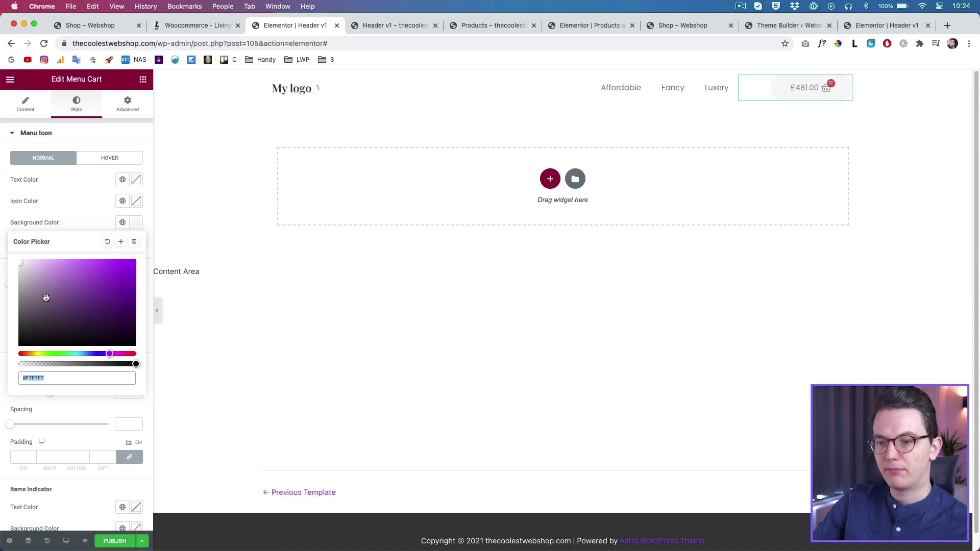
pyautogui.moveTo(21, 264); pyautogui.dragTo(22, 266)
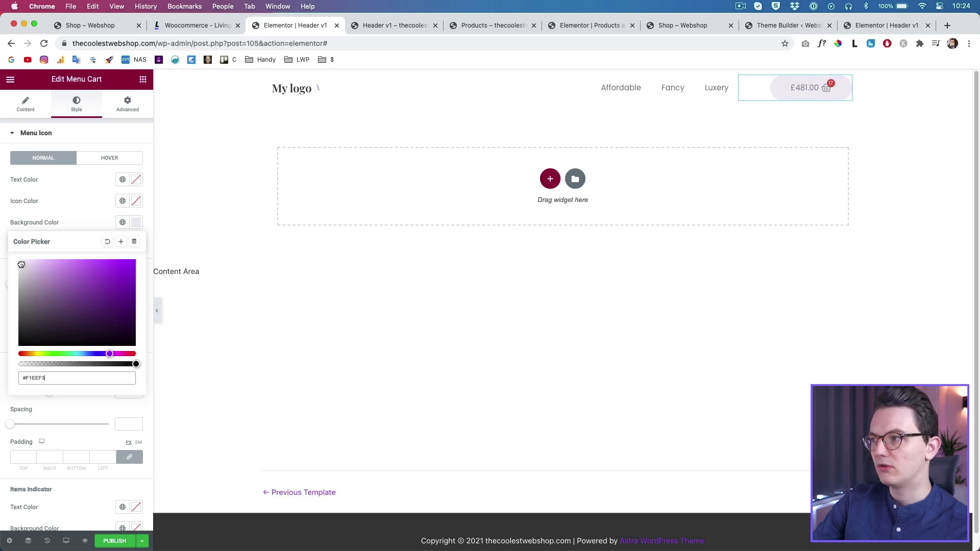
pyautogui.press('Escape')
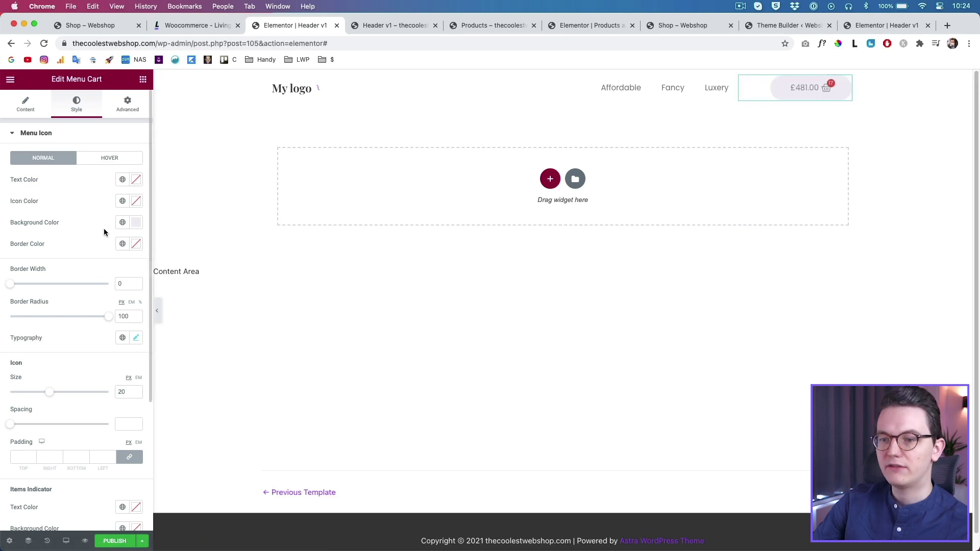
# Step: Set the menu cart button's hover text colour to a dark grey global colour
pyautogui.click(101, 158)
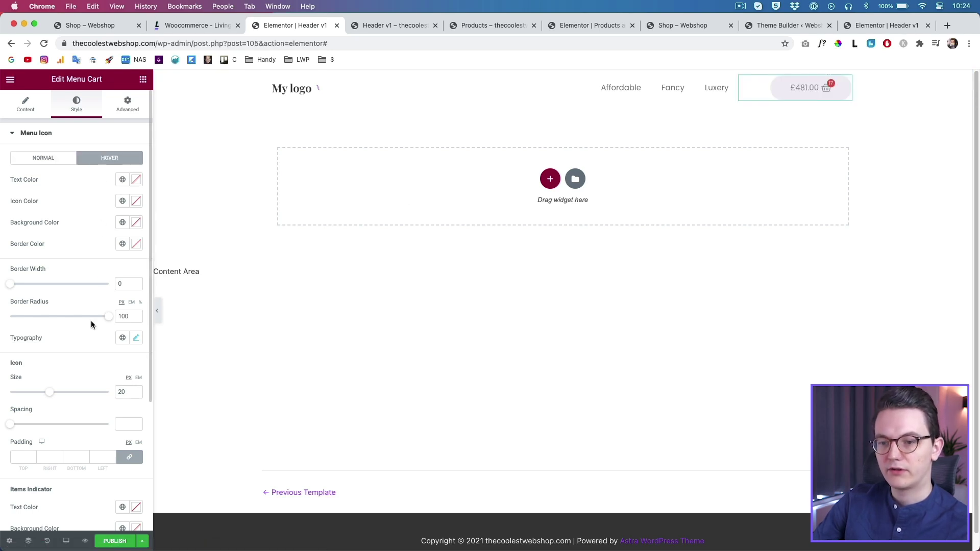
pyautogui.click(122, 179)
pyautogui.click(77, 247)
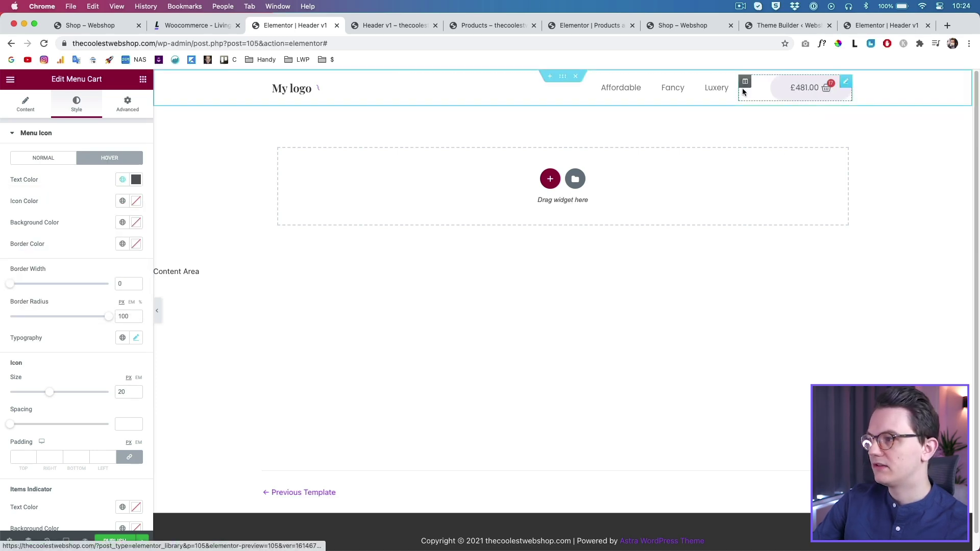
# Step: Narrow the column holding the menu cart and save the header draft
pyautogui.moveTo(740, 90); pyautogui.dragTo(756, 90)
pyautogui.click(142, 540)
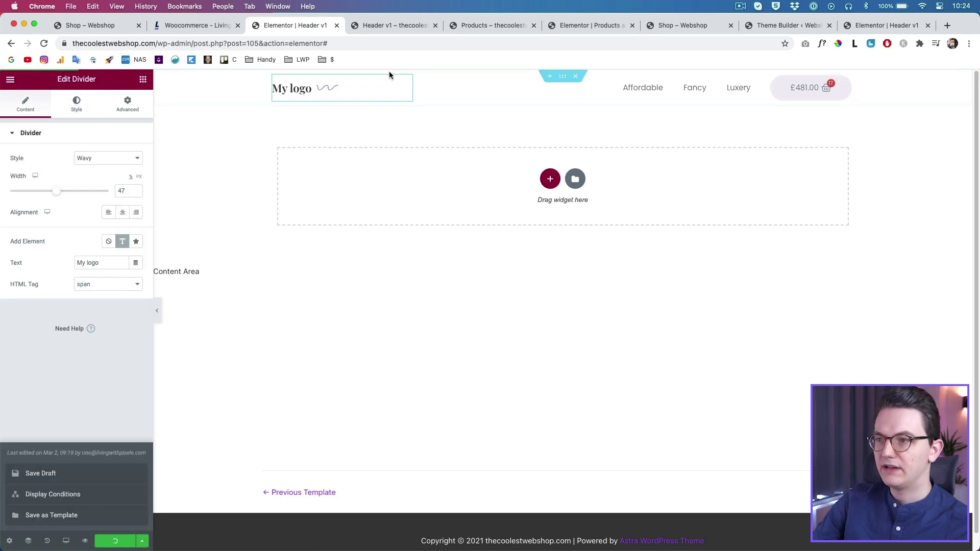
# Step: Check the saved header in its preview page, opening and closing the side cart from the cart button
pyautogui.click(393, 25)
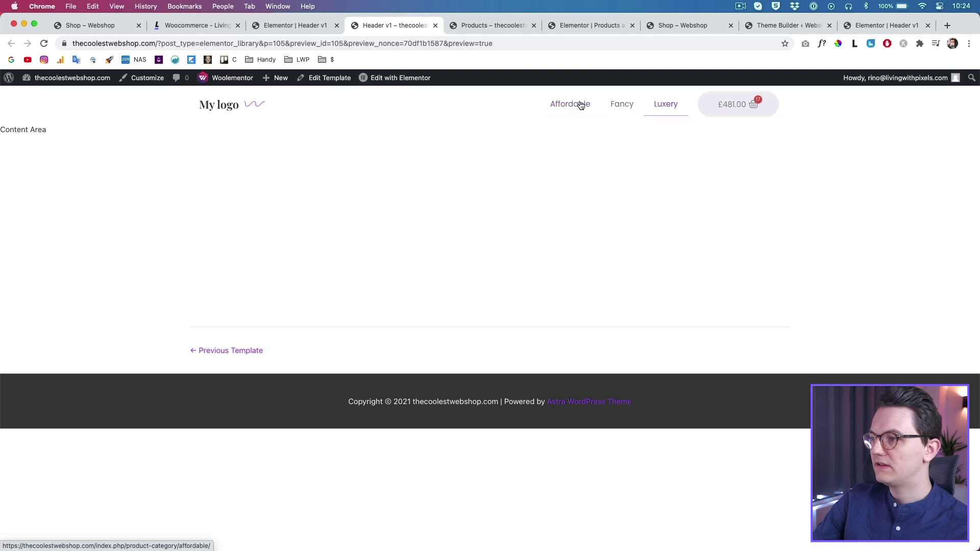
pyautogui.click(727, 105)
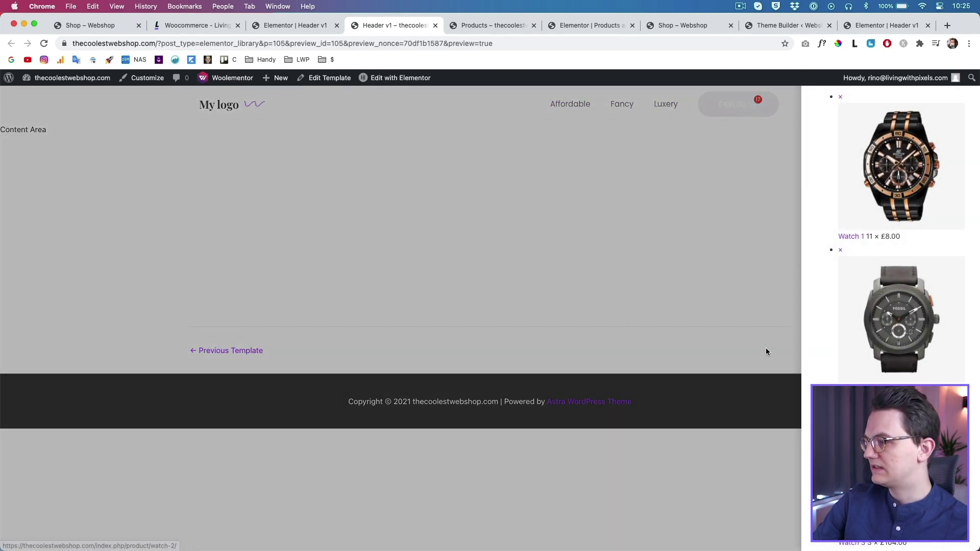
pyautogui.click(738, 106)
pyautogui.click(740, 109)
pyautogui.click(718, 138)
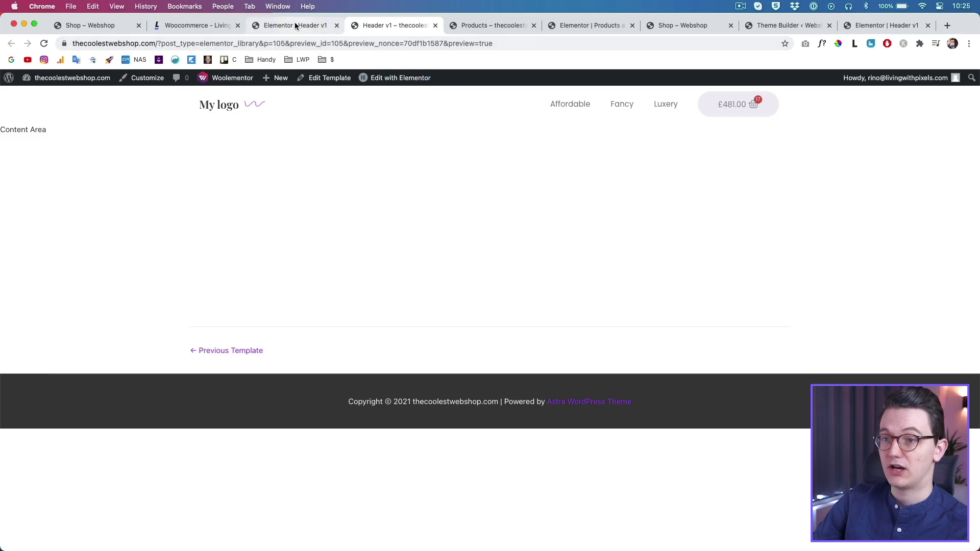
# Step: Open the live shop's Products page in a new browser tab to check which header it uses
pyautogui.moveTo(66, 78)
pyautogui.keyDown('super'); pyautogui.click(41, 94); pyautogui.keyUp('super')
pyautogui.click(421, 23)
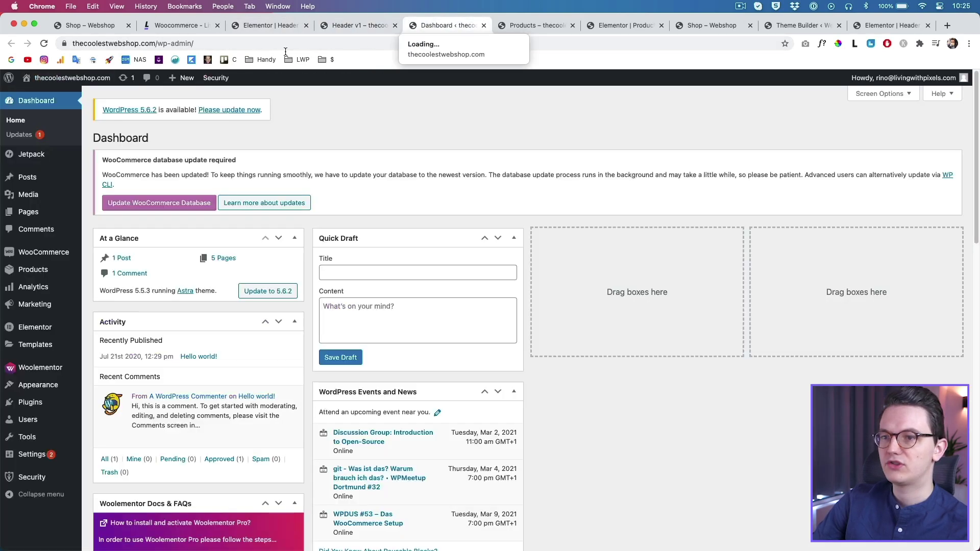
pyautogui.click(46, 107)
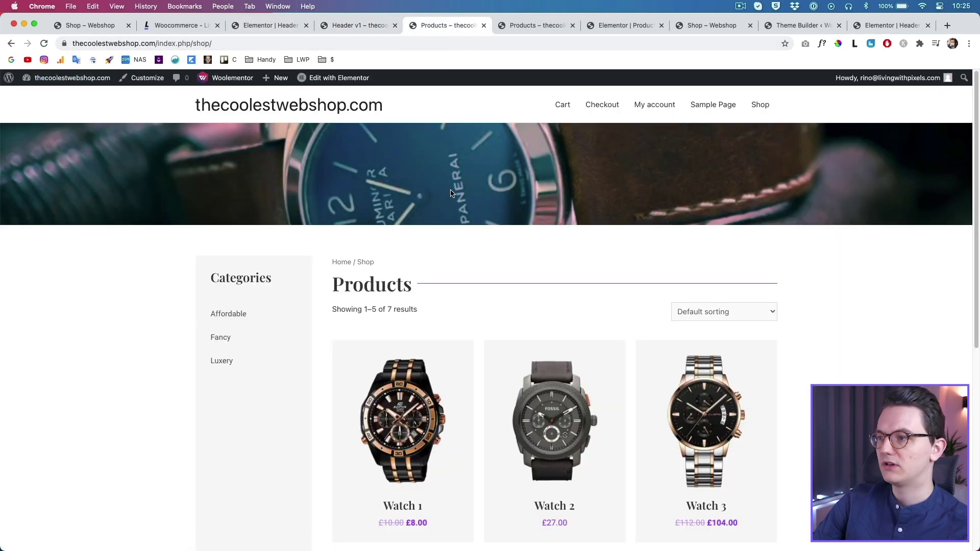
# Step: Publish the header template with the display condition Include Entire Site
pyautogui.click(353, 25)
pyautogui.click(279, 28)
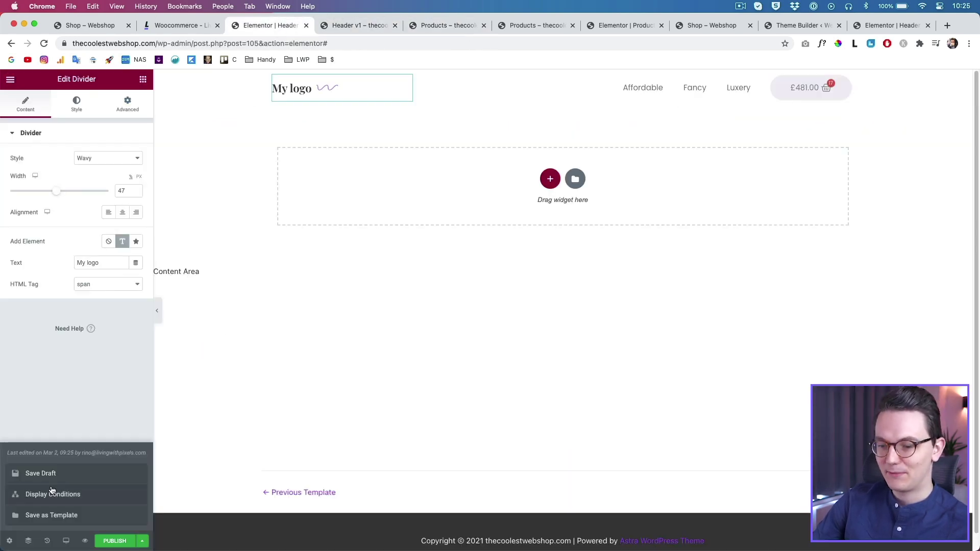
pyautogui.click(113, 540)
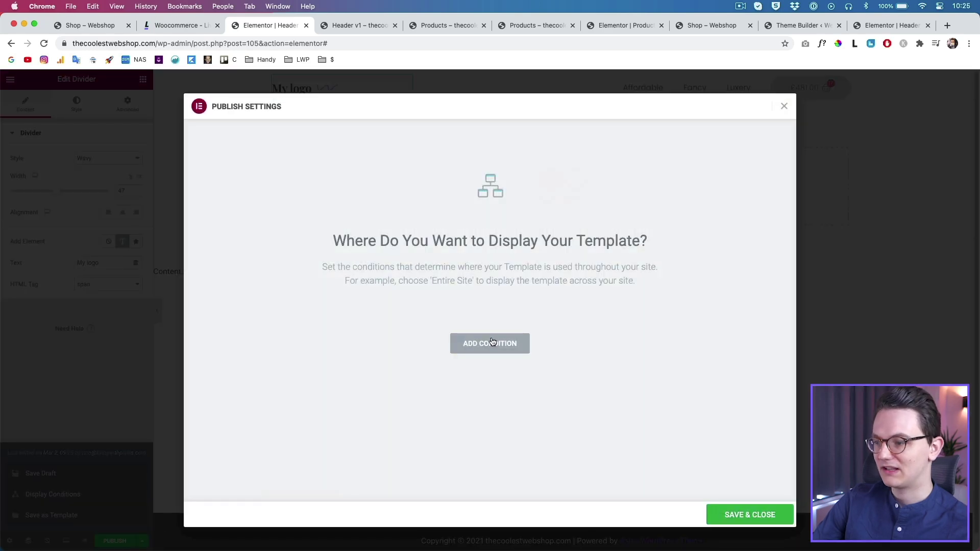
pyautogui.click(491, 342)
pyautogui.click(749, 515)
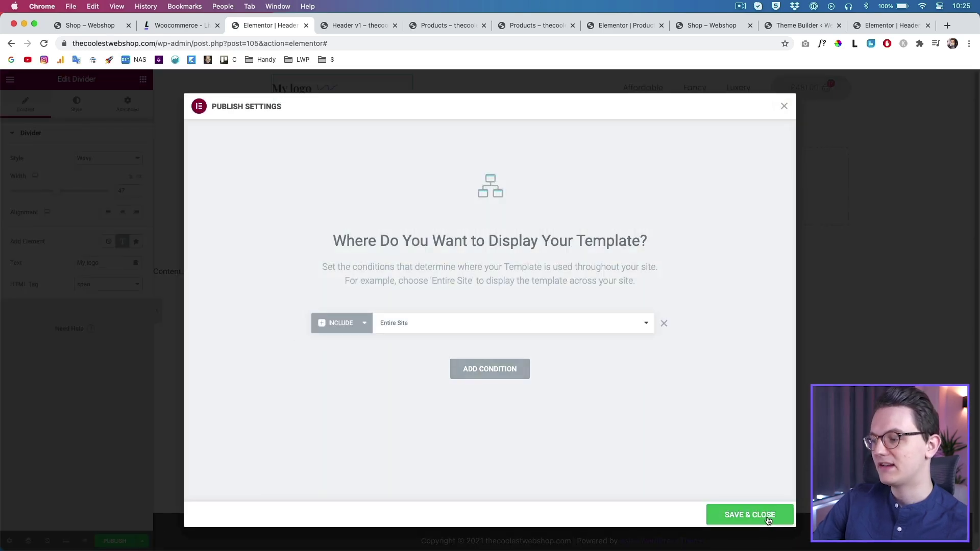
# Step: Reload the live shop's Products page to check the published header
pyautogui.click(369, 25)
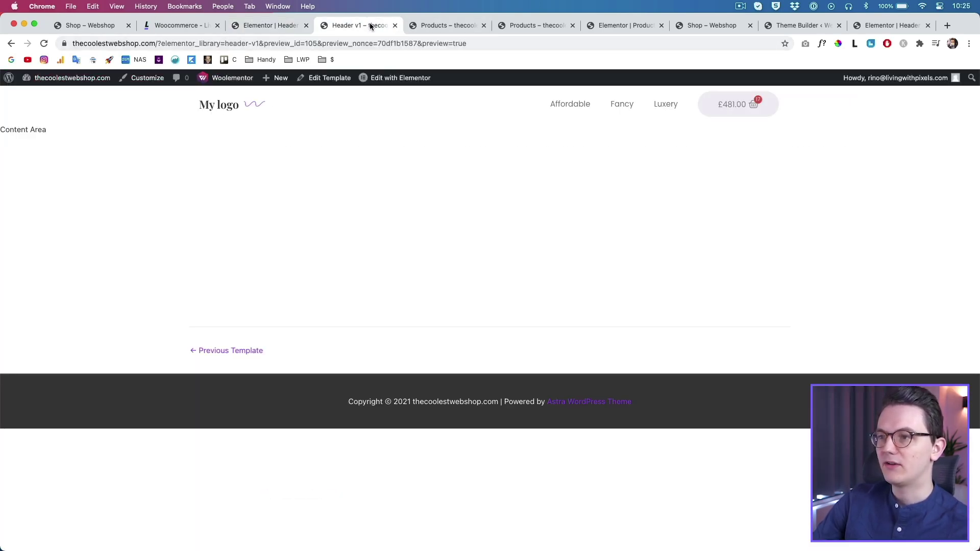
pyautogui.click(443, 23)
pyautogui.press('super+r')
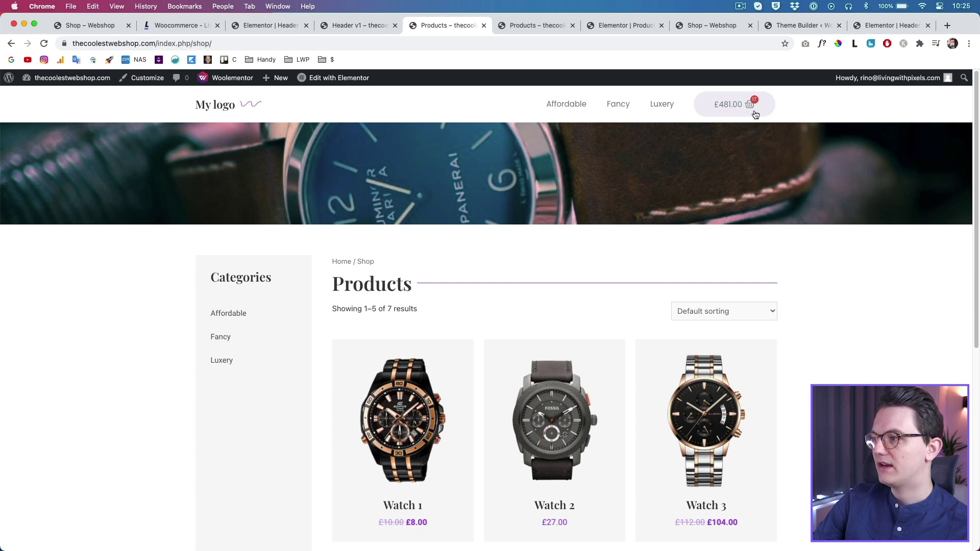
# Step: Add 4 pieces of Watch 3 to the cart from its product page and open the side cart
pyautogui.scroll(-3, 689, 377)
pyautogui.click(689, 361)
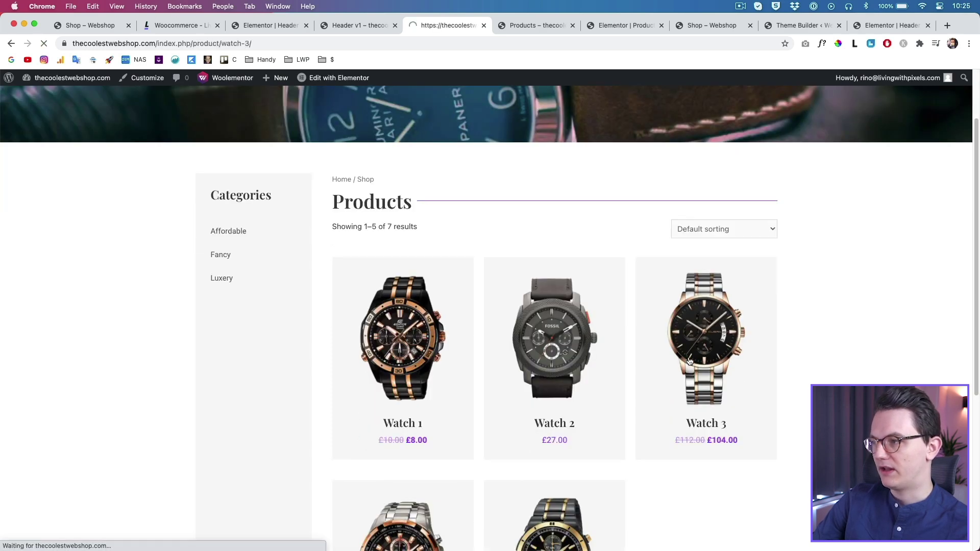
pyautogui.tripleClick(499, 456)
pyautogui.click(555, 459)
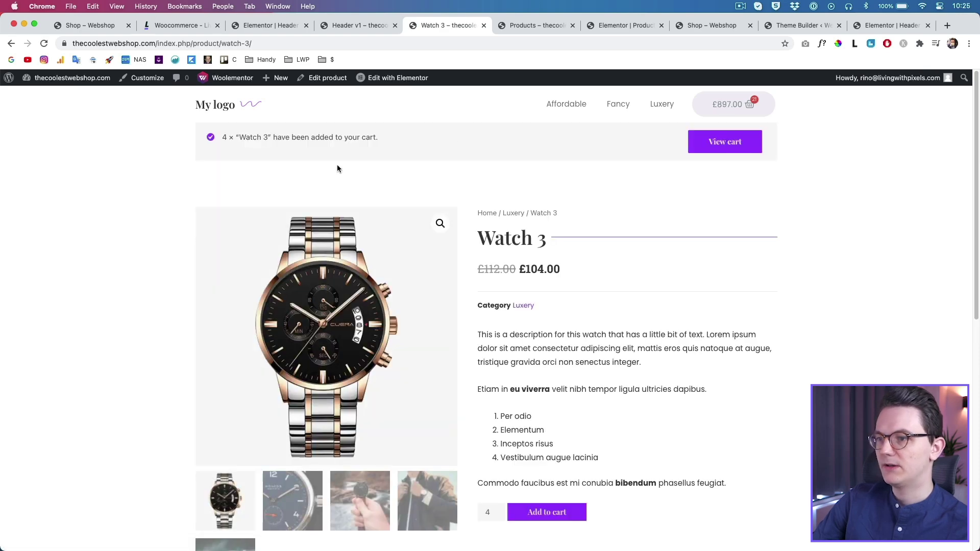
pyautogui.click(721, 105)
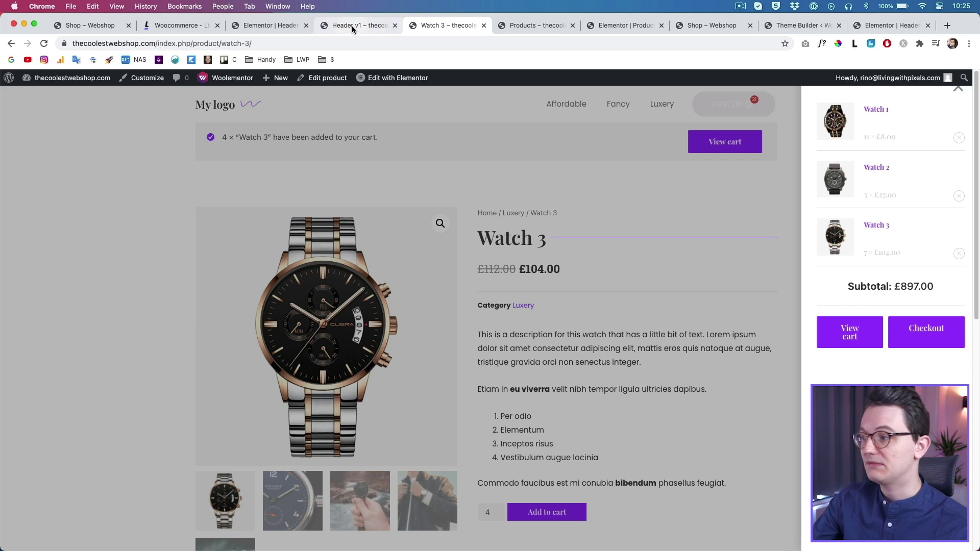
# Step: Review the menu cart's Products style settings in the header editor against the side cart on the Watch 3 page
pyautogui.click(270, 25)
pyautogui.click(56, 133)
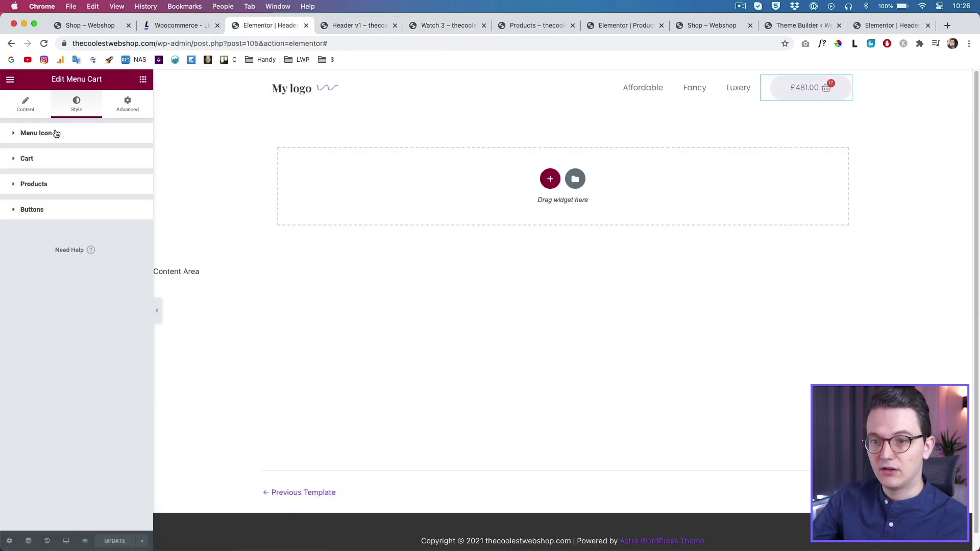
pyautogui.click(34, 183)
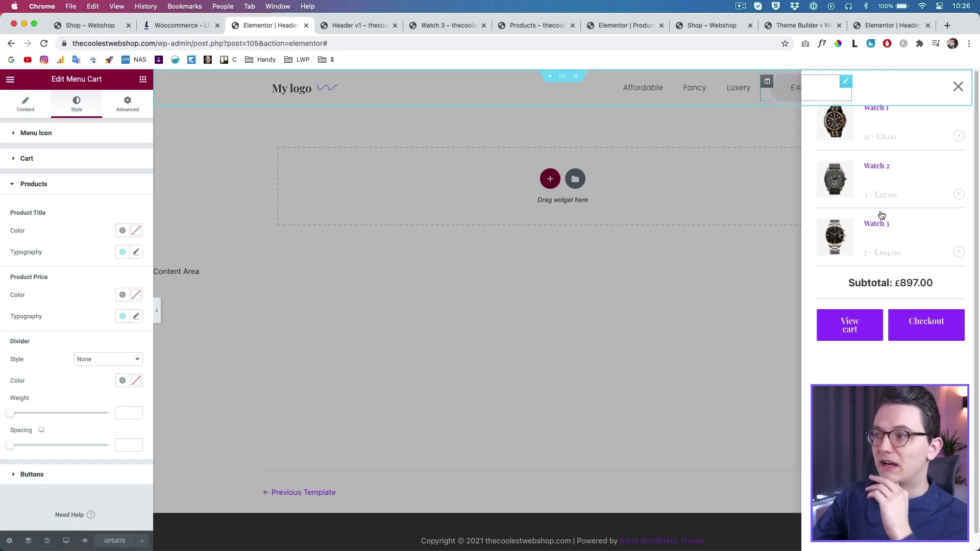
pyautogui.click(447, 25)
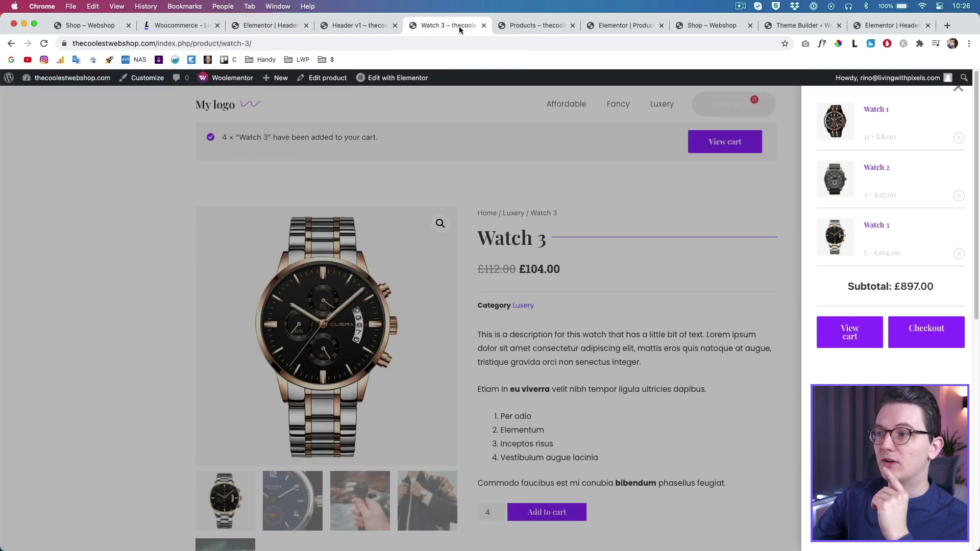
# Step: Set the side cart's button layout to Stacked and the View cart button's background to a grey global colour
pyautogui.click(270, 27)
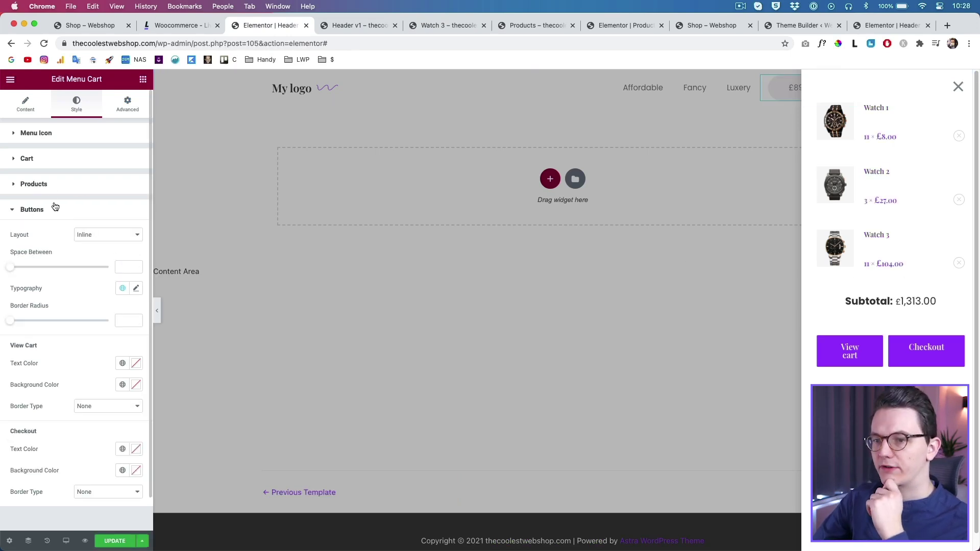
pyautogui.click(110, 240)
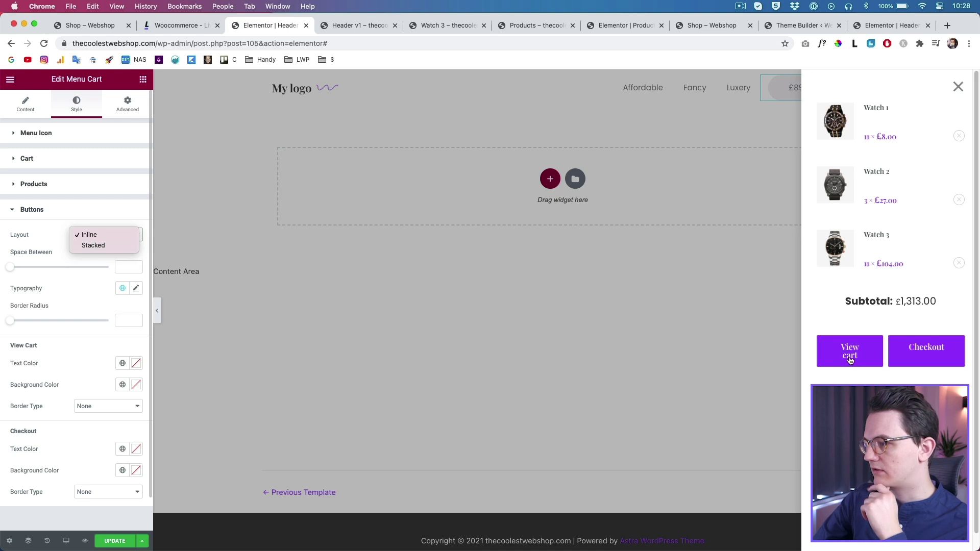
pyautogui.click(116, 247)
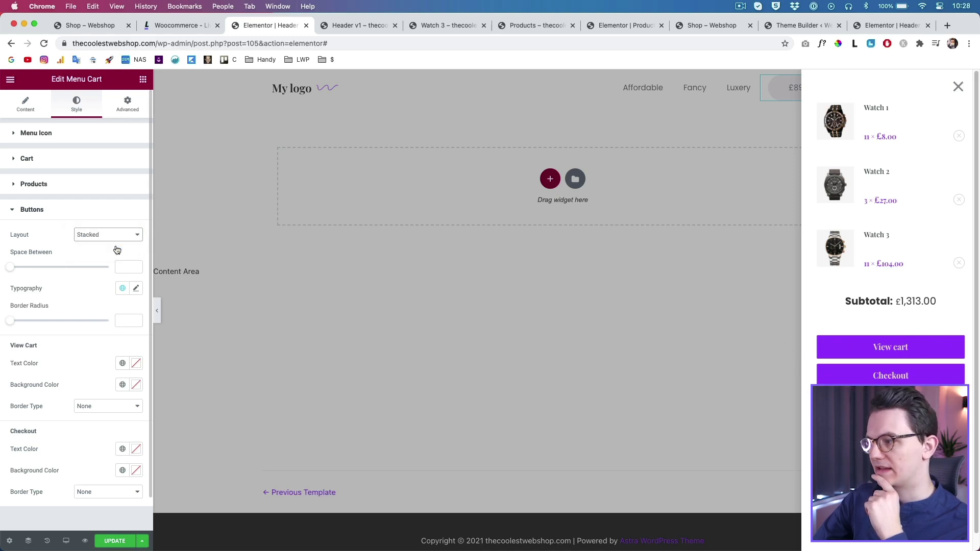
pyautogui.scroll(-2, 57, 275)
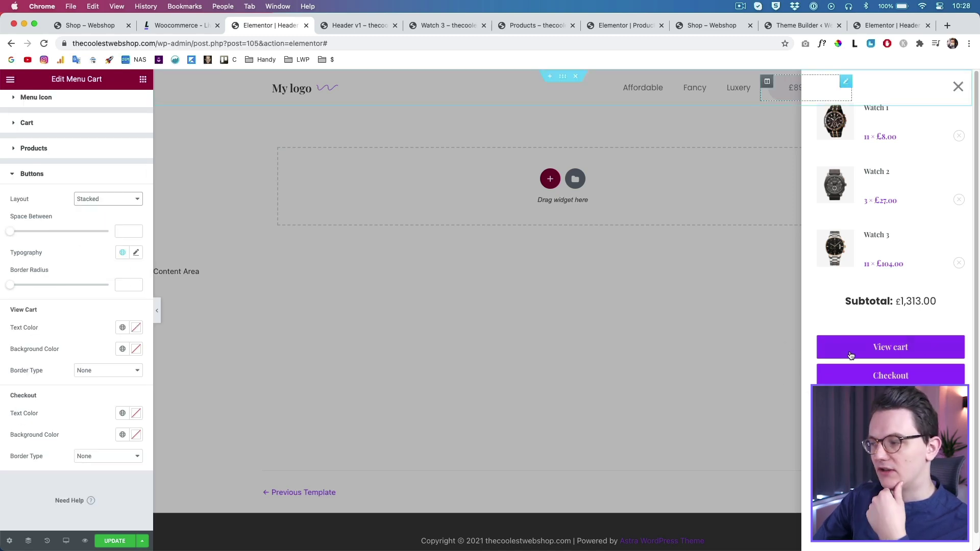
pyautogui.click(123, 349)
pyautogui.click(63, 433)
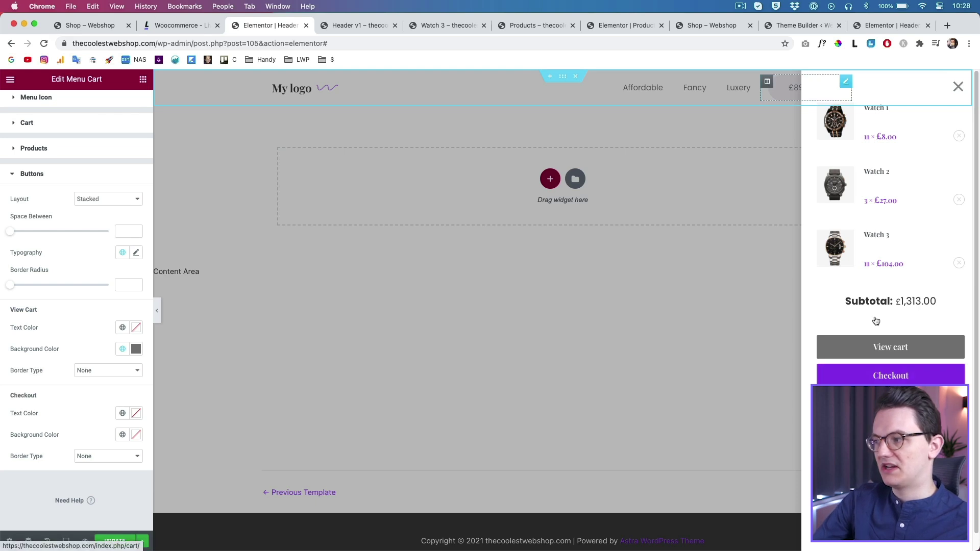
# Step: Examine the available divider styles in the menu cart's Products style settings
pyautogui.click(45, 149)
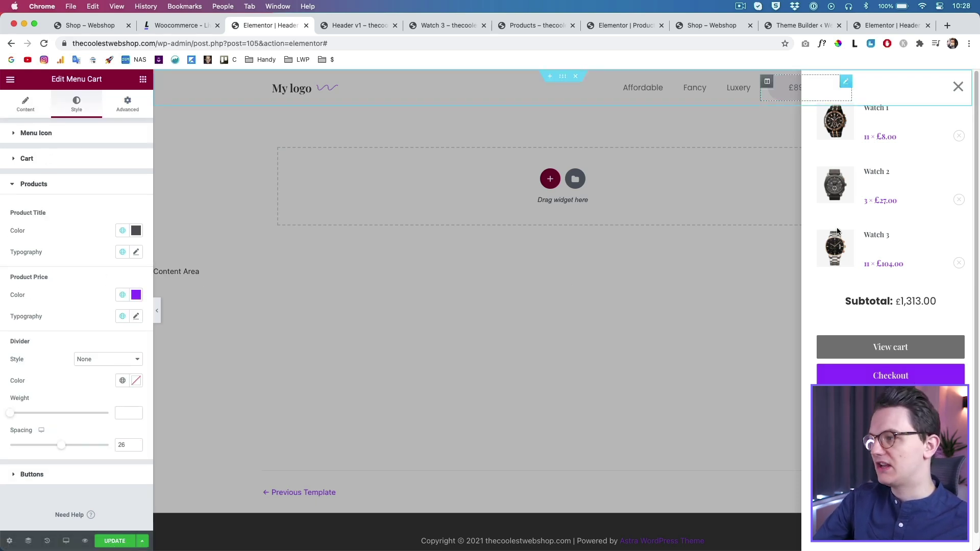
pyautogui.scroll(-1, 99, 398)
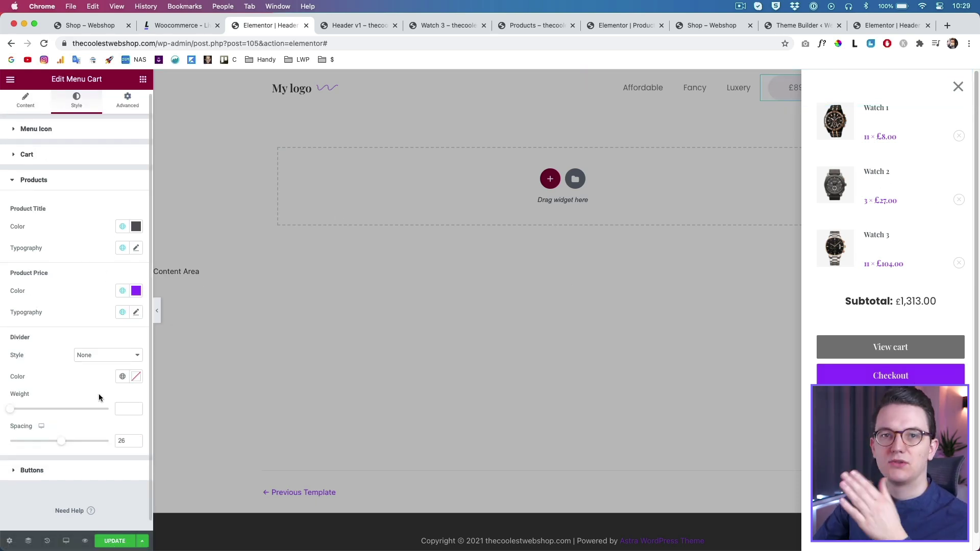
pyautogui.click(119, 356)
pyautogui.click(24, 360)
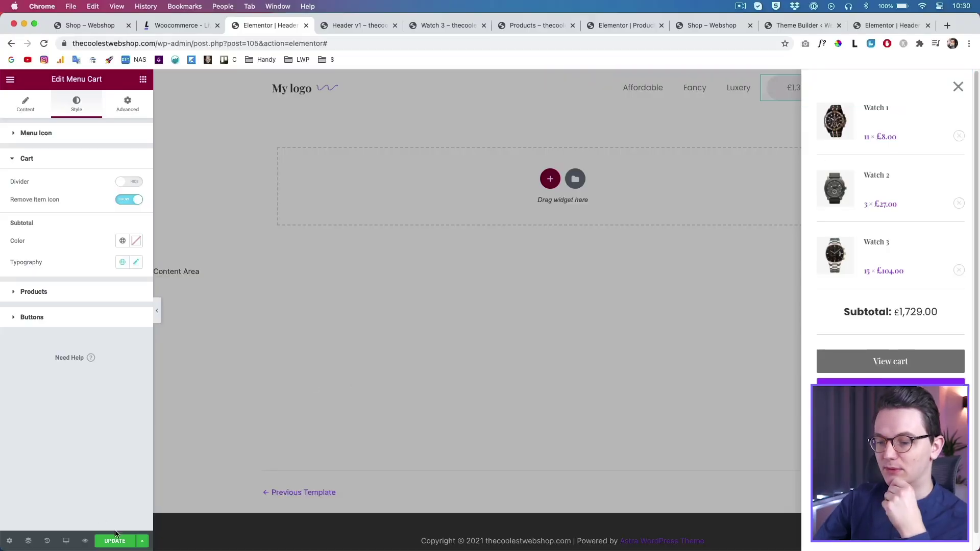
# Step: Reload the Watch 3 product page and open and close the side cart to check its new styling
pyautogui.click(449, 26)
pyautogui.click(546, 164)
pyautogui.press('super+r')
pyautogui.click(566, 123)
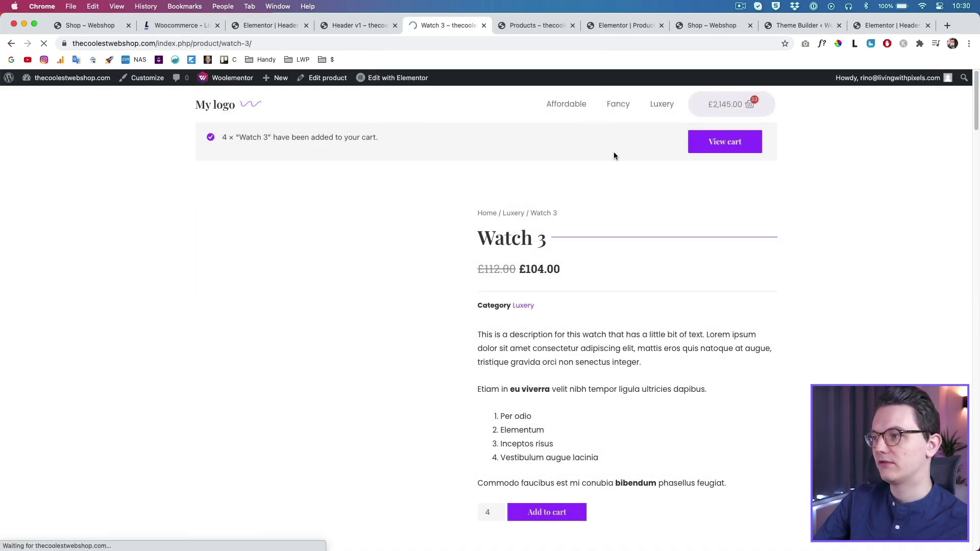
pyautogui.click(741, 108)
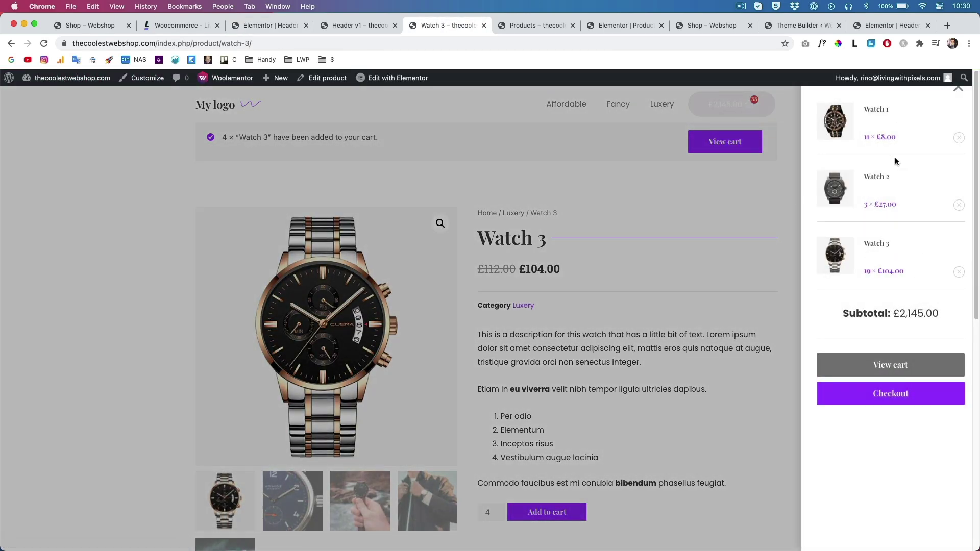
pyautogui.click(713, 191)
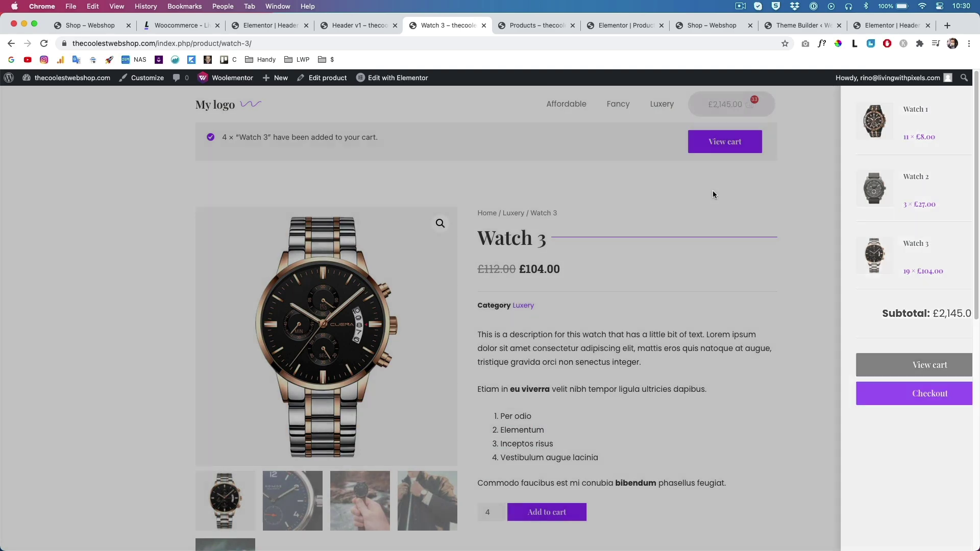
pyautogui.click(721, 106)
pyautogui.click(722, 107)
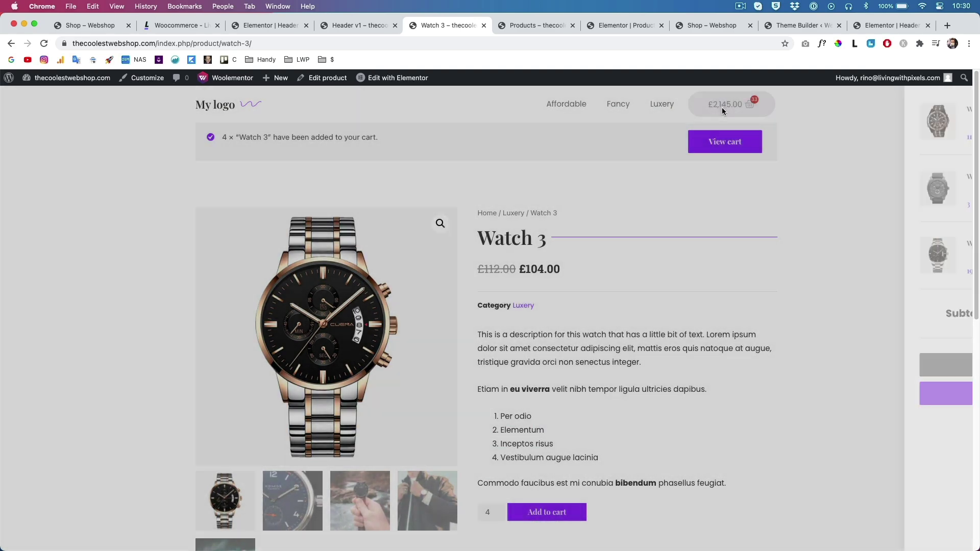
# Step: Return to the header editor and examine the menu cart's Menu Icon style settings for the normal and hover states
pyautogui.click(274, 29)
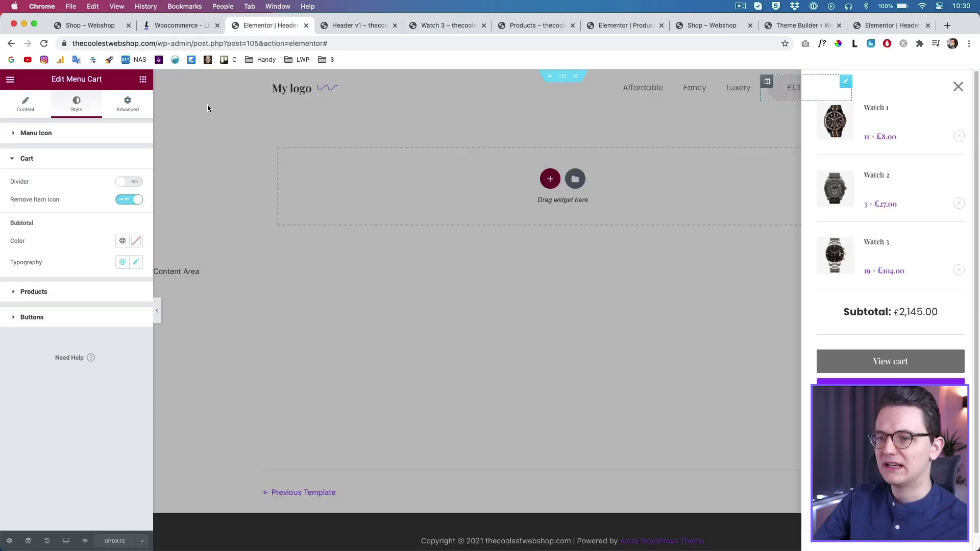
pyautogui.click(585, 219)
pyautogui.click(788, 90)
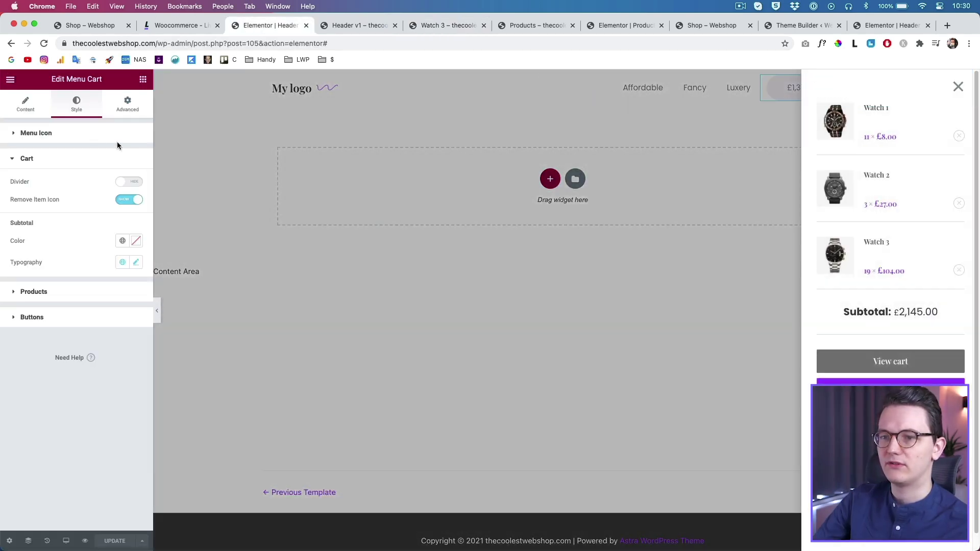
pyautogui.click(109, 134)
pyautogui.click(98, 160)
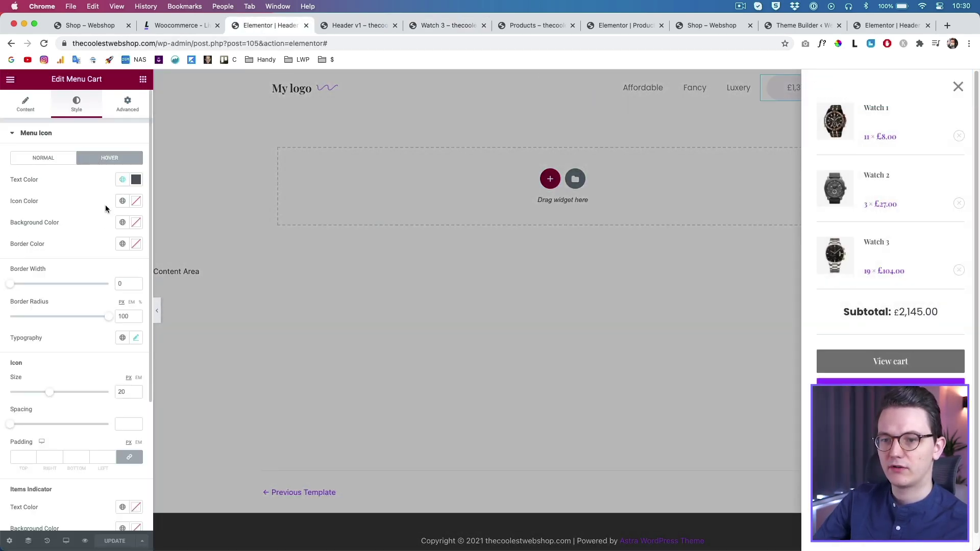
pyautogui.click(44, 158)
pyautogui.click(89, 163)
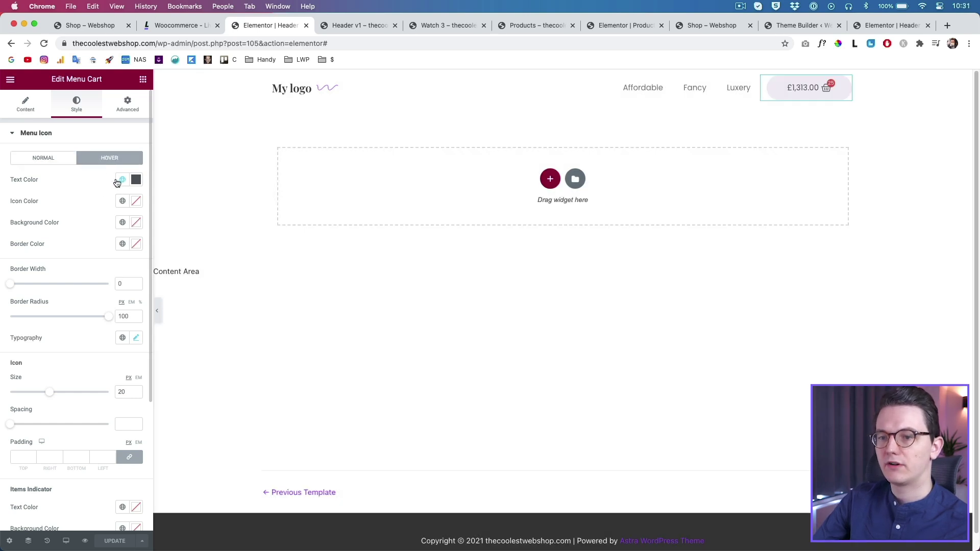
pyautogui.click(45, 160)
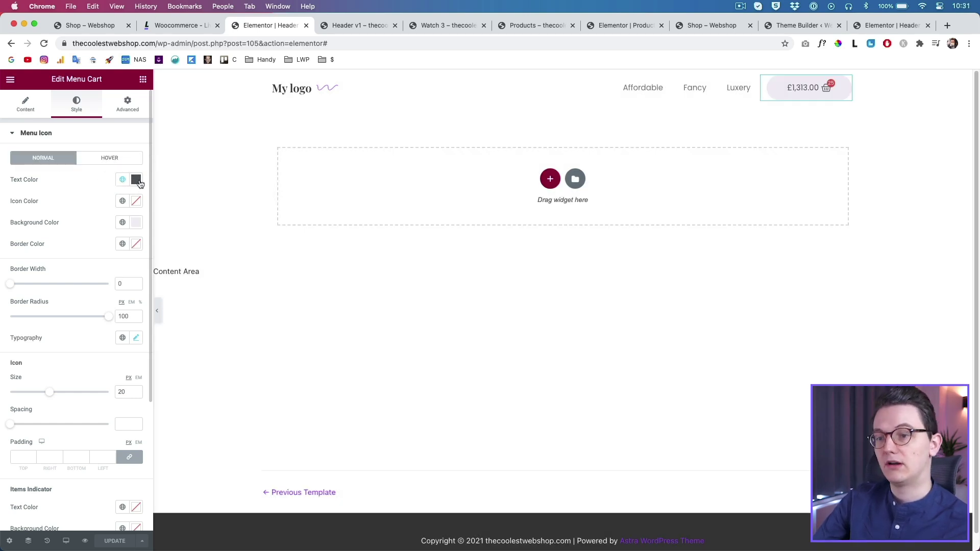
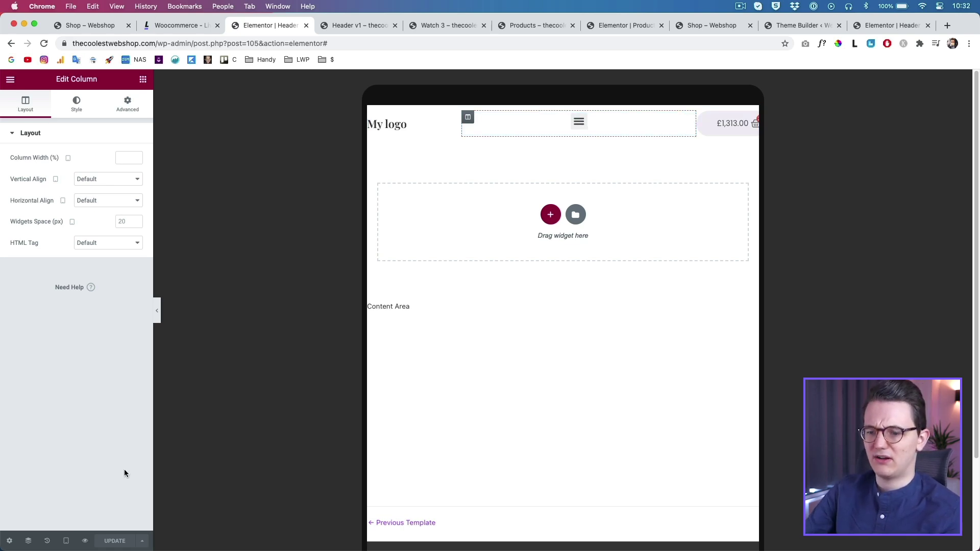
# Step: In the mobile preview, set the logo divider's width to 78%
pyautogui.click(66, 541)
pyautogui.click(32, 517)
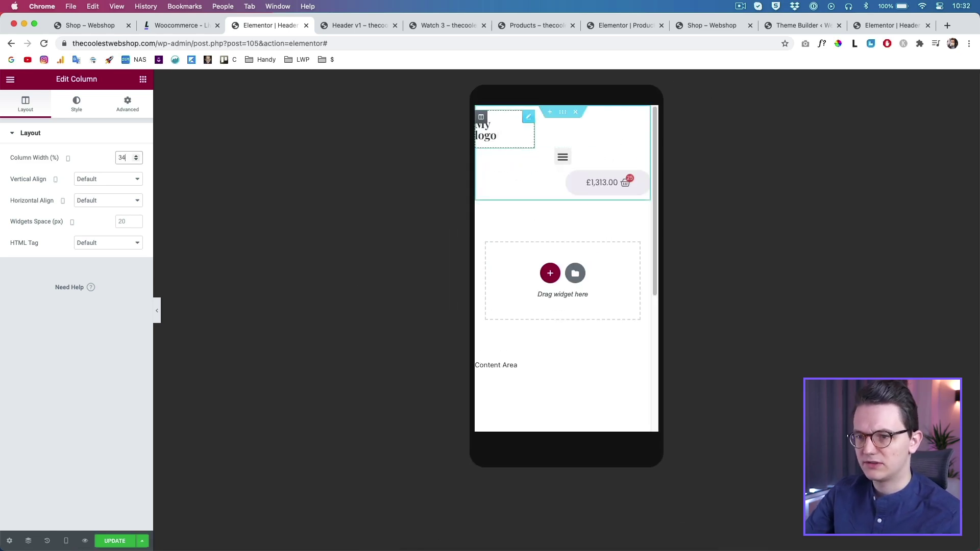
pyautogui.click(525, 134)
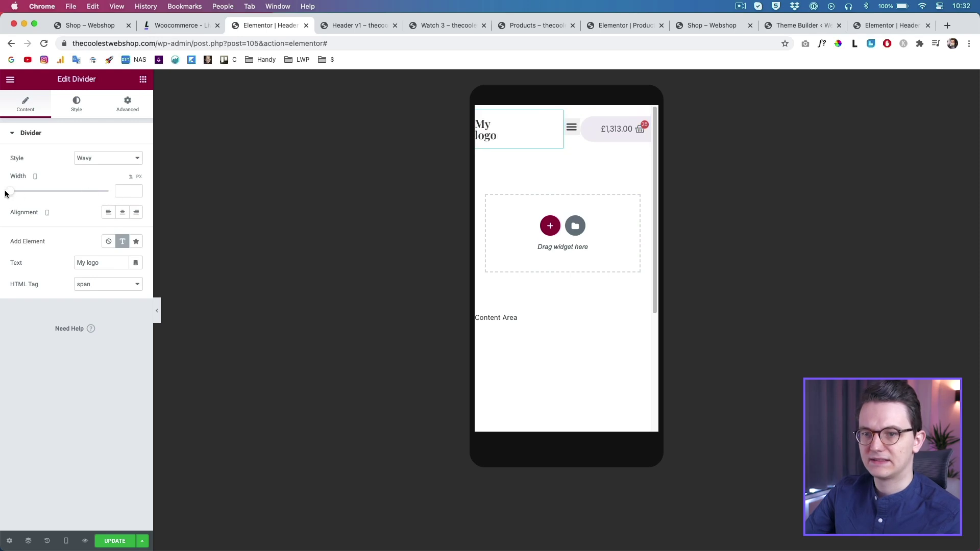
pyautogui.moveTo(5, 194); pyautogui.dragTo(87, 191)
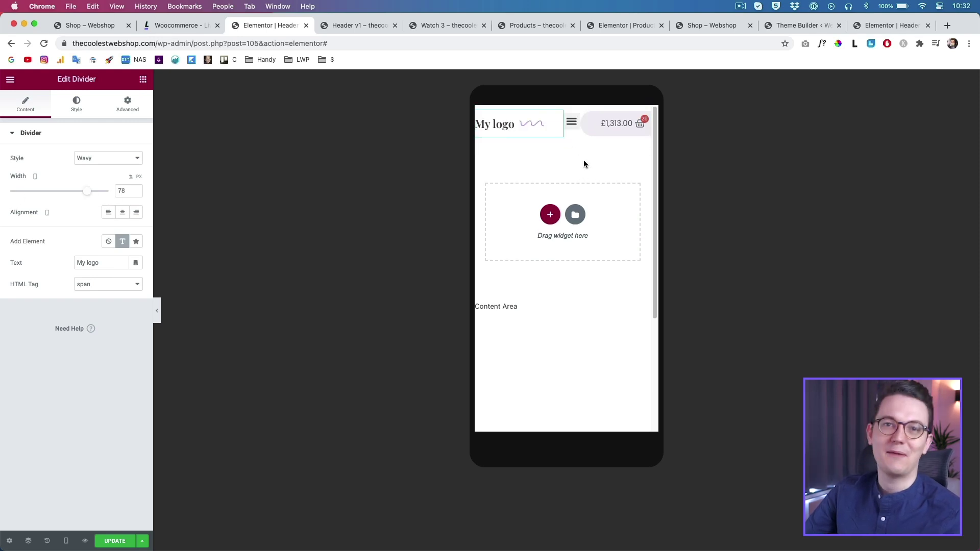
# Step: Check the header in the desktop and tablet previews and duplicate the header section
pyautogui.click(66, 541)
pyautogui.click(61, 476)
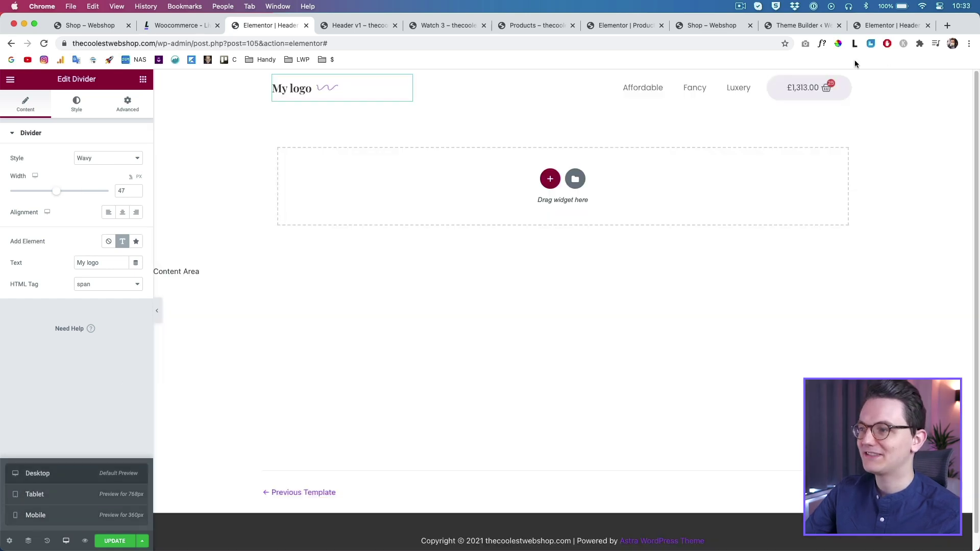
pyautogui.click(55, 495)
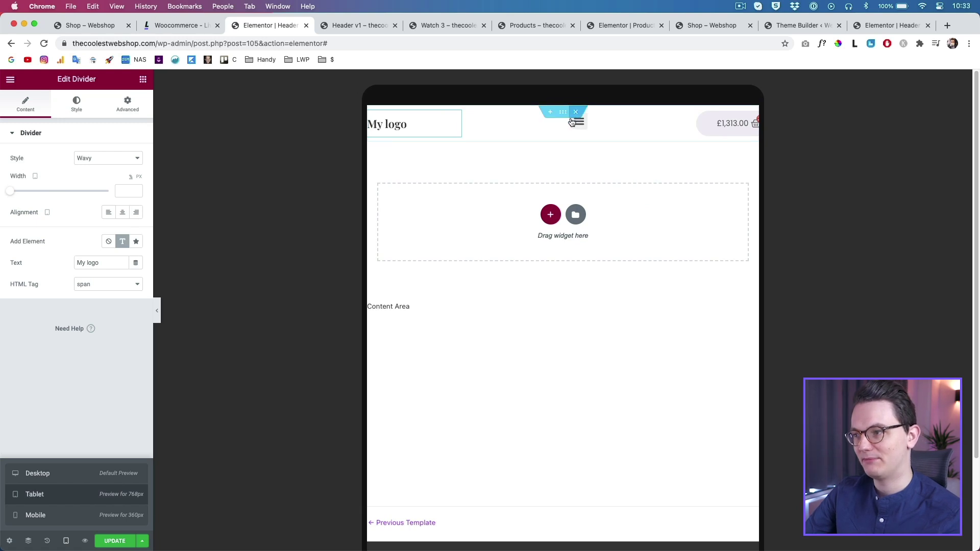
pyautogui.click(564, 114)
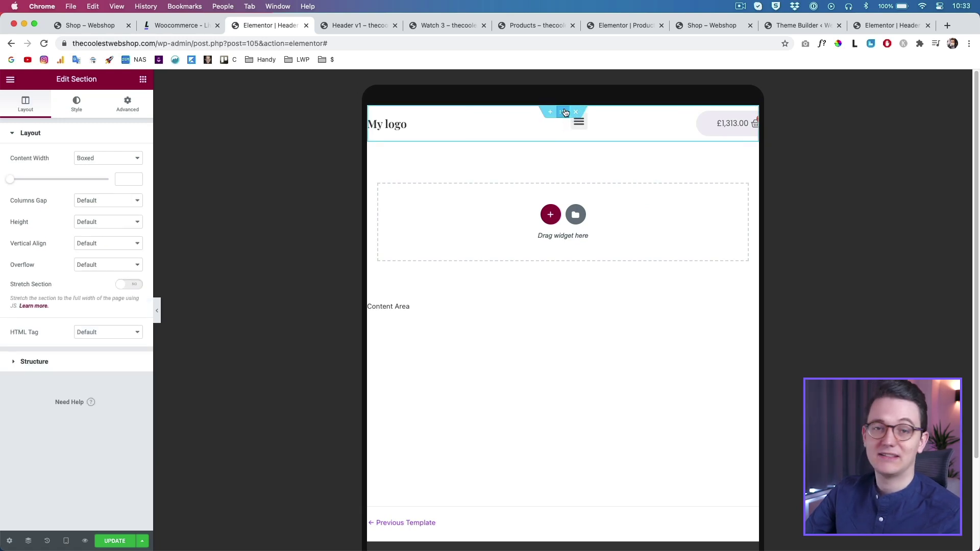
pyautogui.rightClick(565, 113)
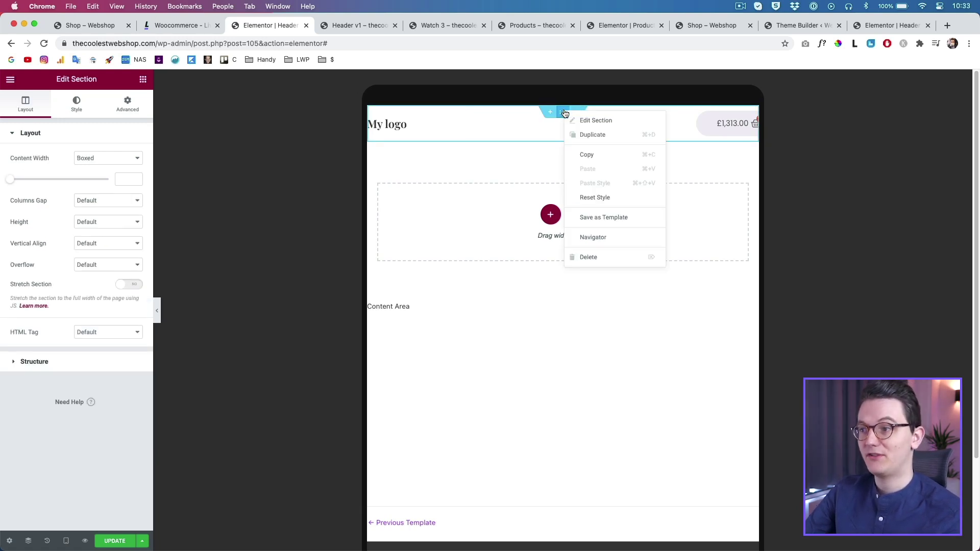
pyautogui.click(598, 134)
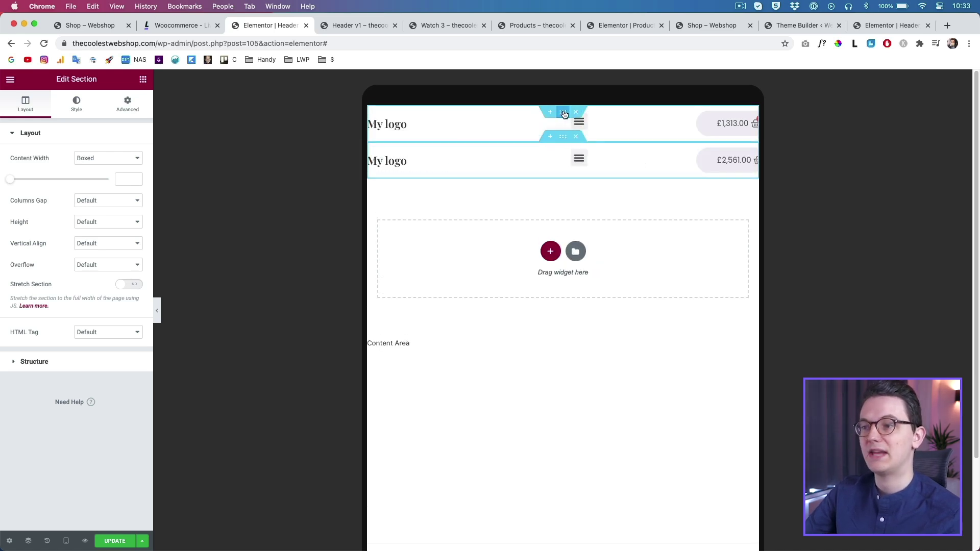
# Step: Hide the original header section on tablet and mobile
pyautogui.click(127, 106)
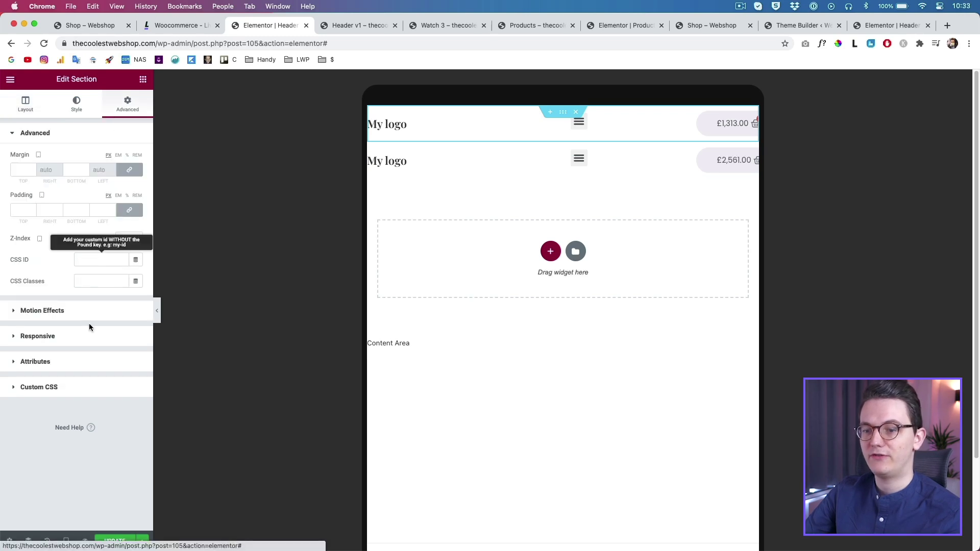
pyautogui.click(61, 335)
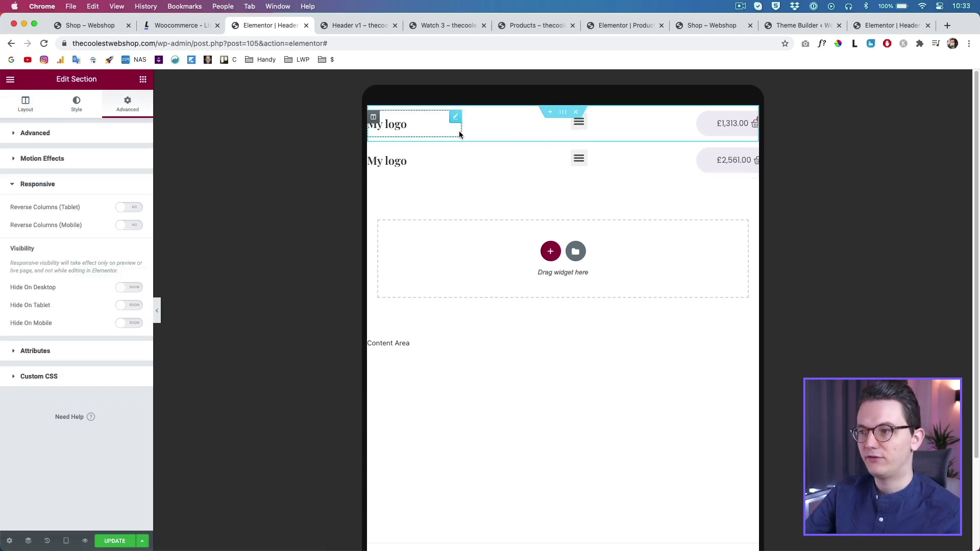
pyautogui.click(132, 306)
pyautogui.click(131, 324)
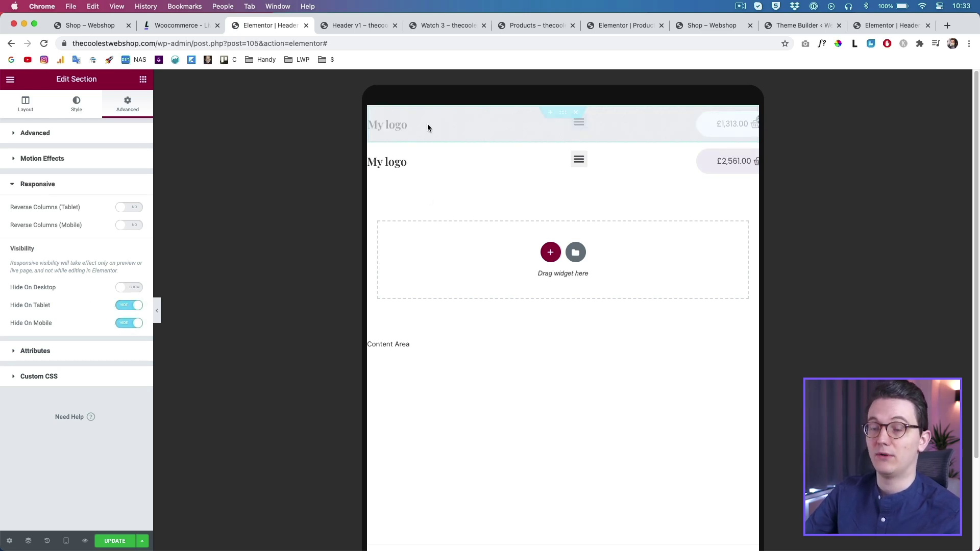
# Step: Hide the duplicated header section on desktop
pyautogui.click(563, 139)
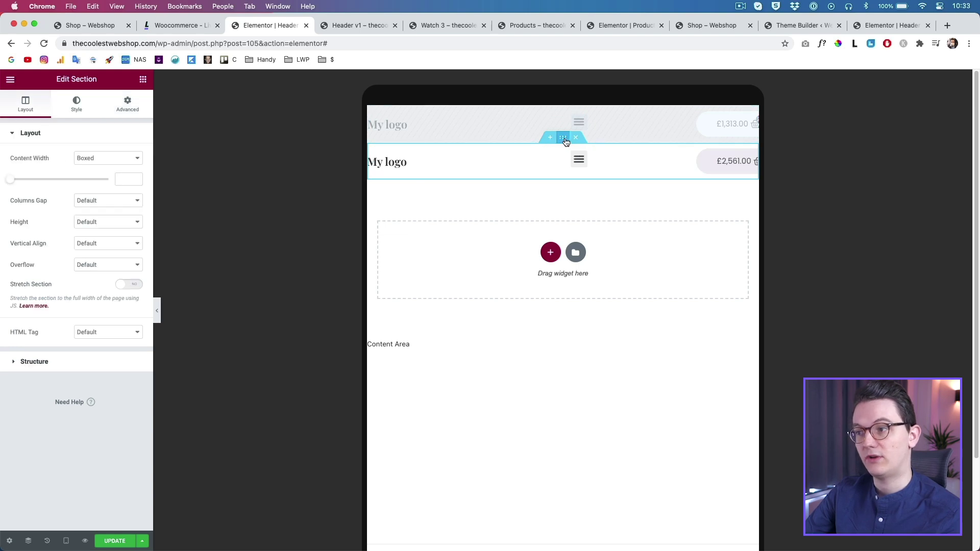
pyautogui.click(128, 105)
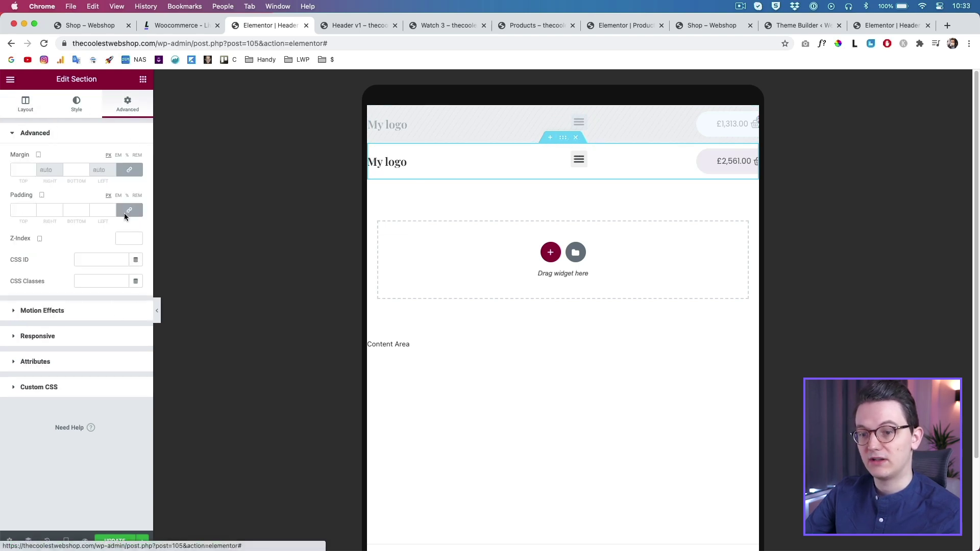
pyautogui.click(59, 333)
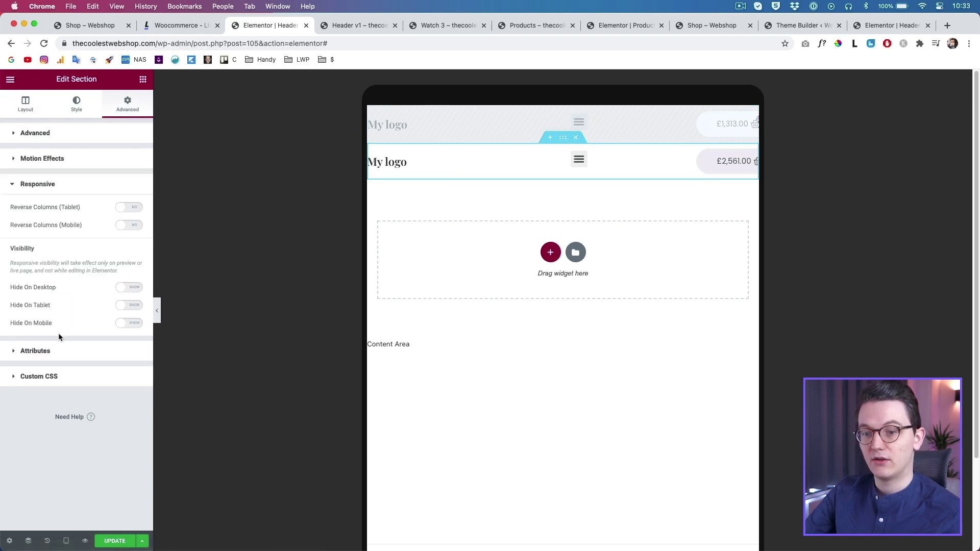
pyautogui.click(130, 289)
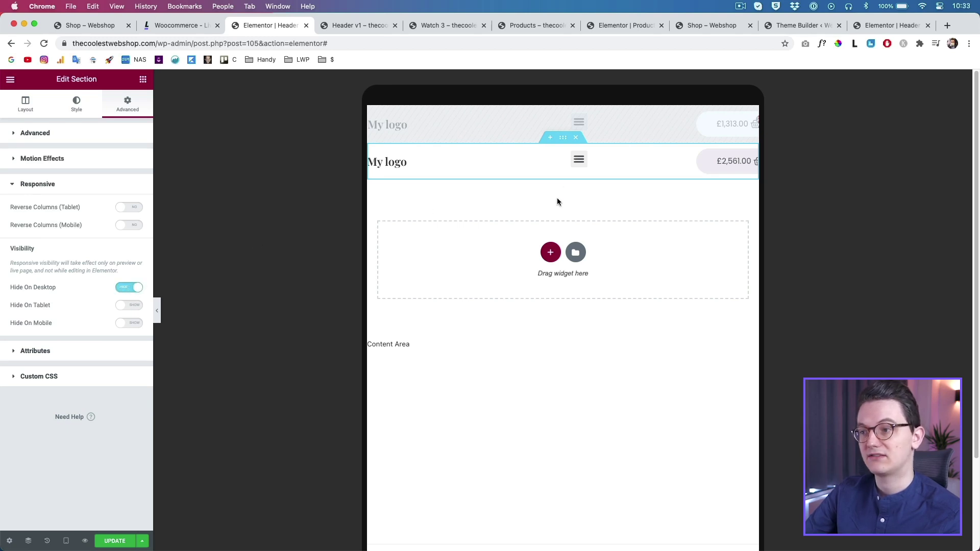
# Step: Move the menu column after the cart column in the duplicated header section and check the section's responsive settings
pyautogui.moveTo(467, 156); pyautogui.dragTo(747, 159)
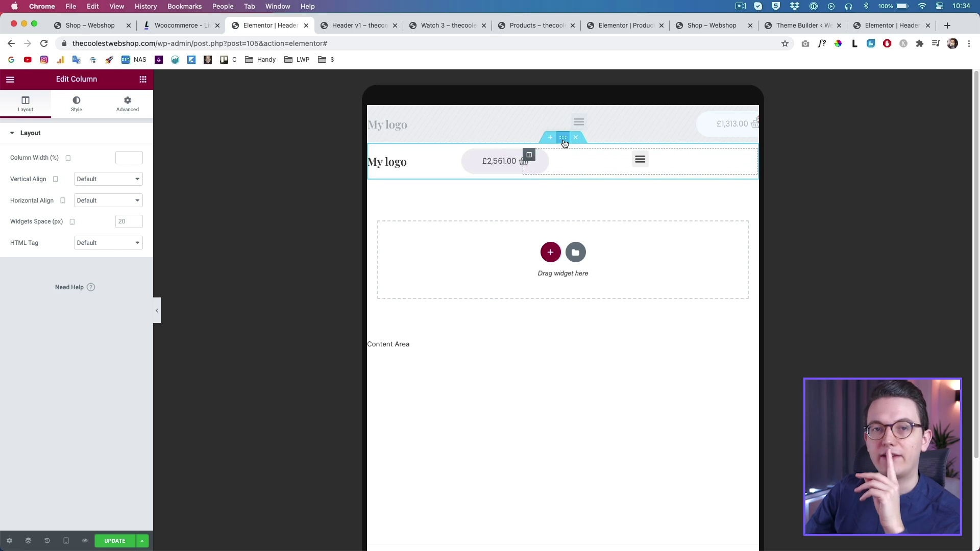
pyautogui.click(564, 139)
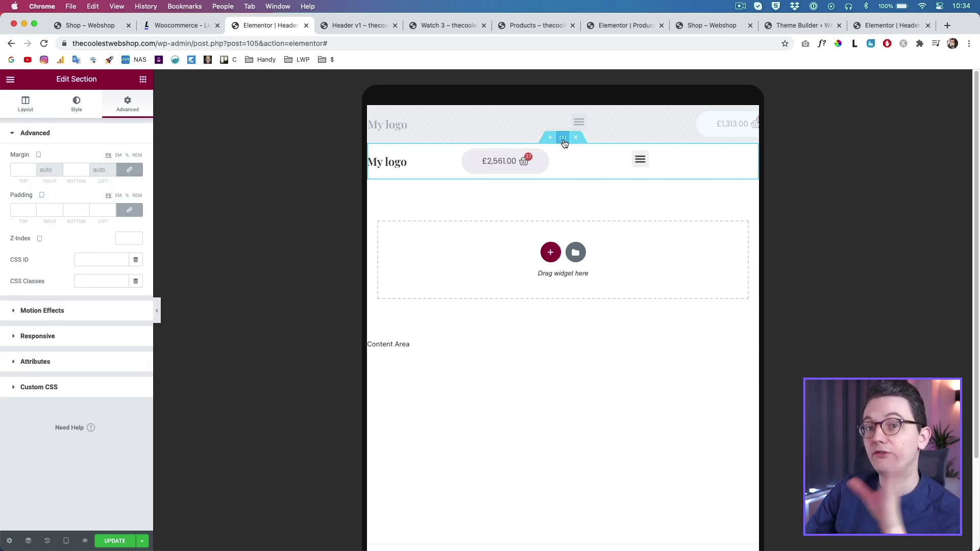
pyautogui.click(71, 344)
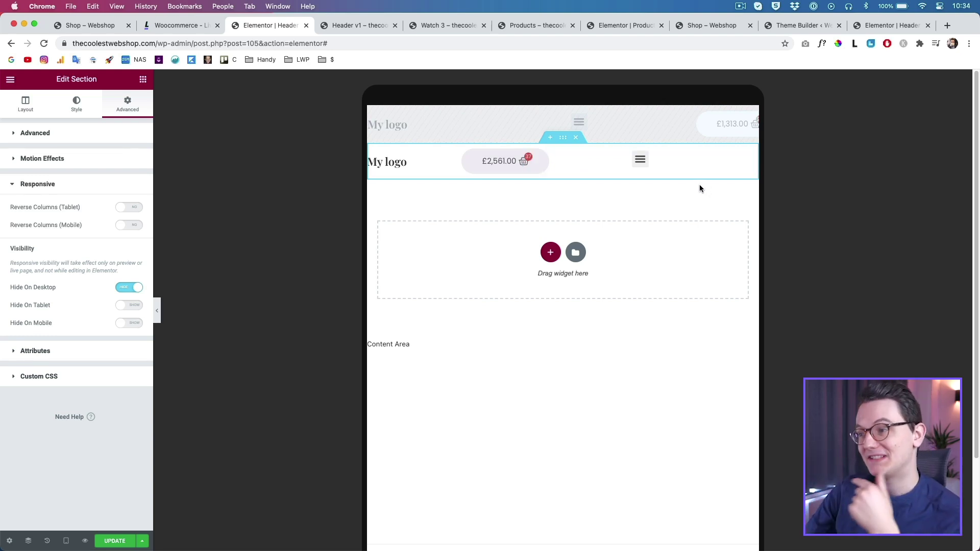
# Step: Set the duplicated section's tablet padding to 10 px top and bottom and 20 px right and left, with the values unlinked
pyautogui.click(566, 142)
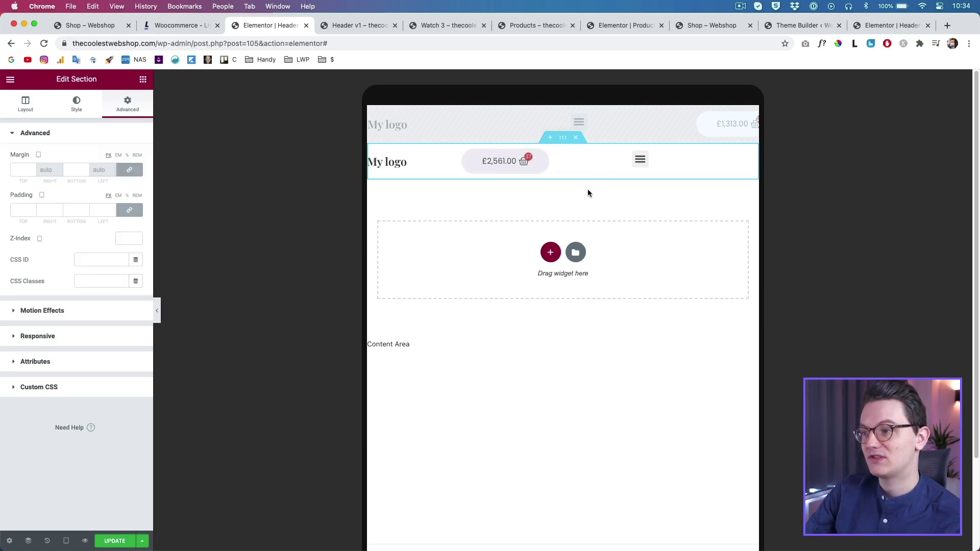
pyautogui.click(129, 209)
pyautogui.click(102, 210)
pyautogui.write('20')
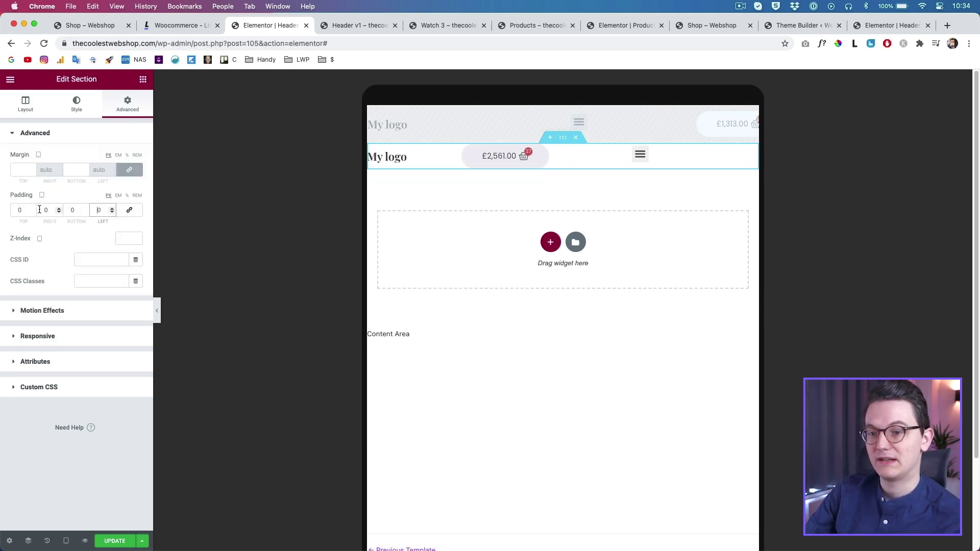
pyautogui.click(42, 210)
pyautogui.write('2')
pyautogui.click(17, 209)
pyautogui.write('1')
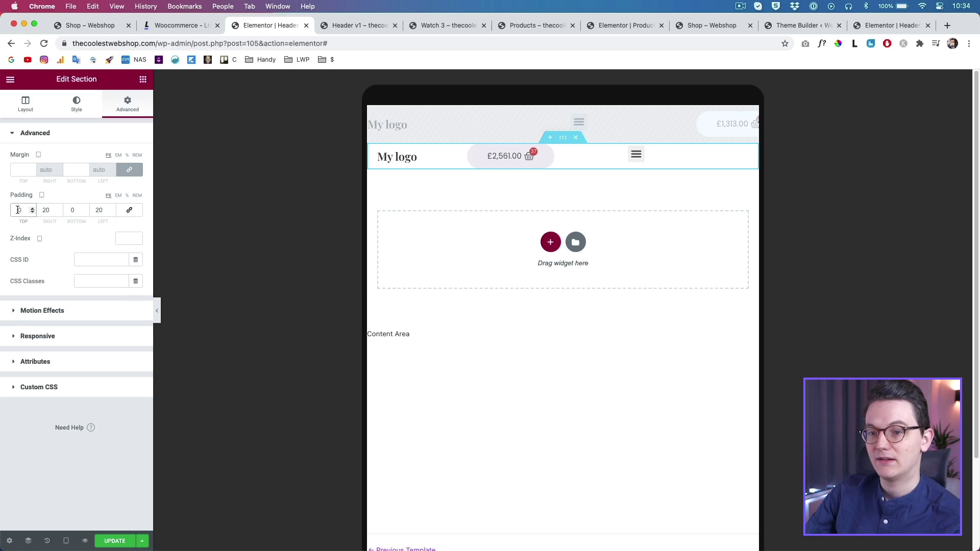
pyautogui.click(75, 211)
pyautogui.write('1')
# Step: Reduce the tablet width of the menu column in the duplicated section to 5%, trying larger values first
pyautogui.click(663, 165)
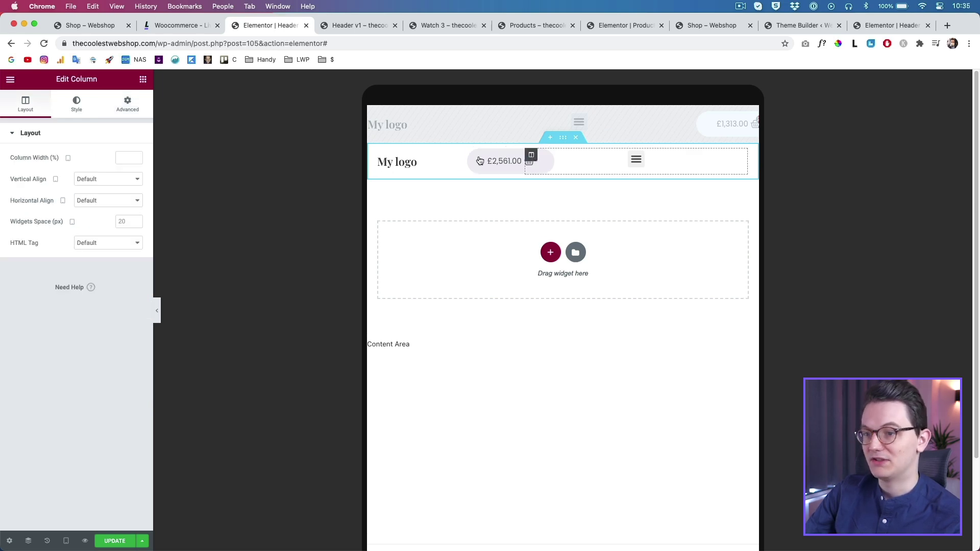
pyautogui.click(129, 157)
pyautogui.write('10')
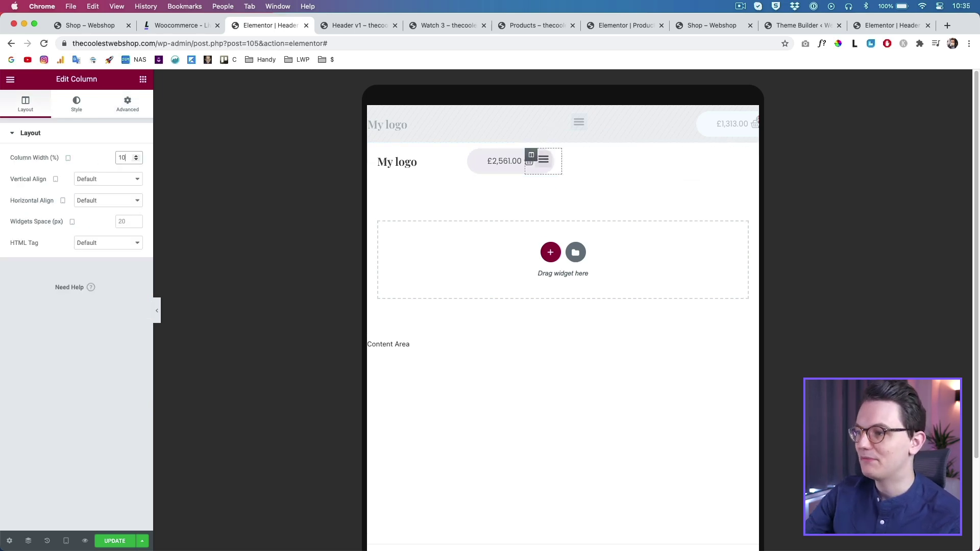
pyautogui.press('BackSpace')
pyautogui.write('9')
pyautogui.press('BackSpace')
pyautogui.write('6')
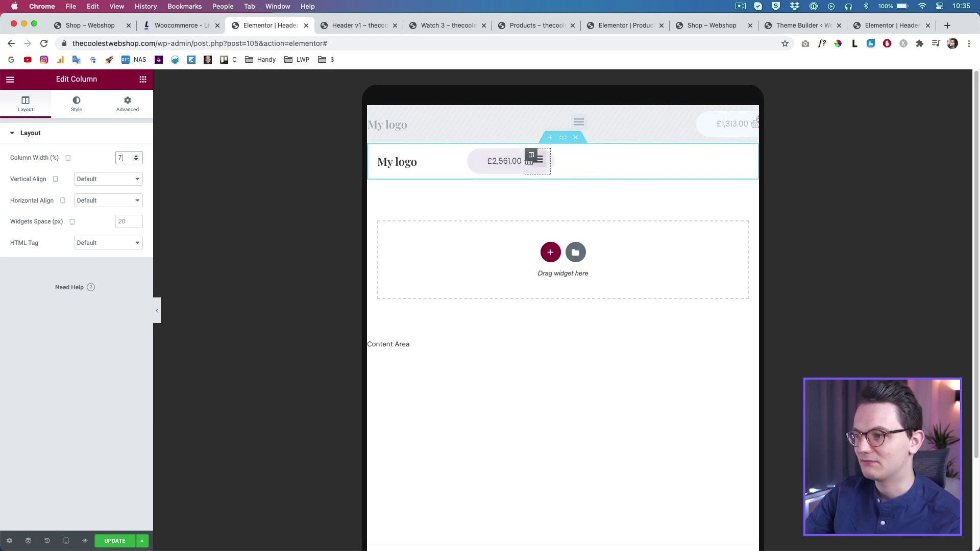
pyautogui.press('BackSpace')
pyautogui.write('5')
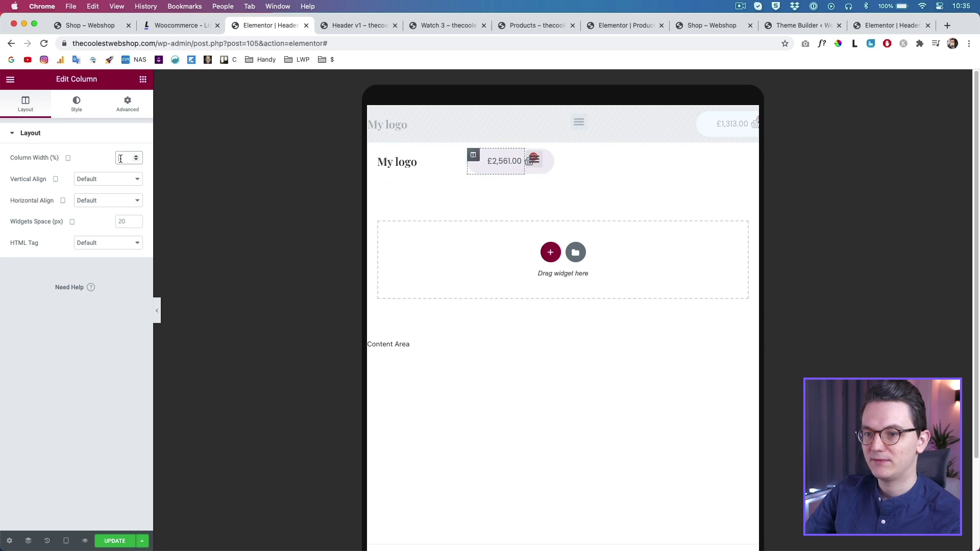
# Step: Set the duplicated section's tablet column widths to 25% for the cart and 70% for the logo
pyautogui.write('25')
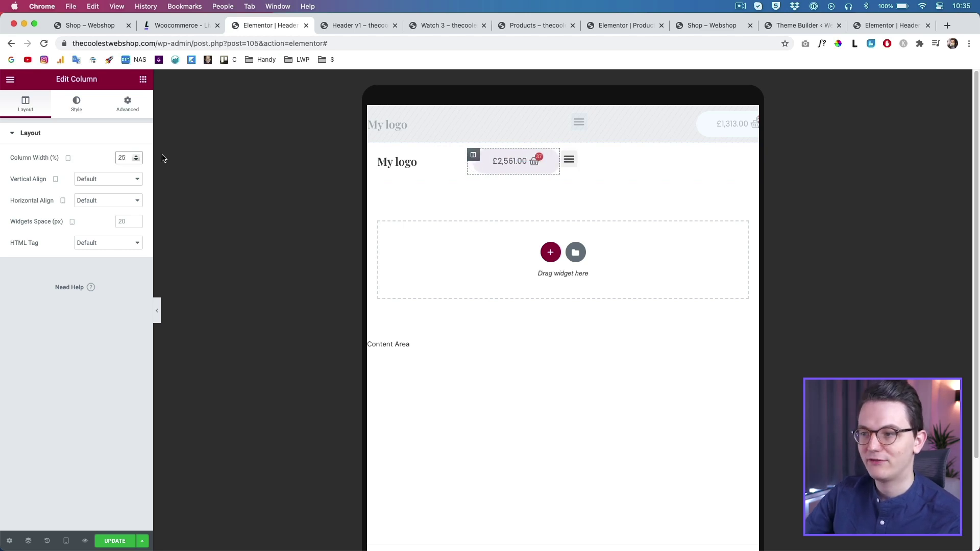
pyautogui.click(384, 158)
pyautogui.click(131, 156)
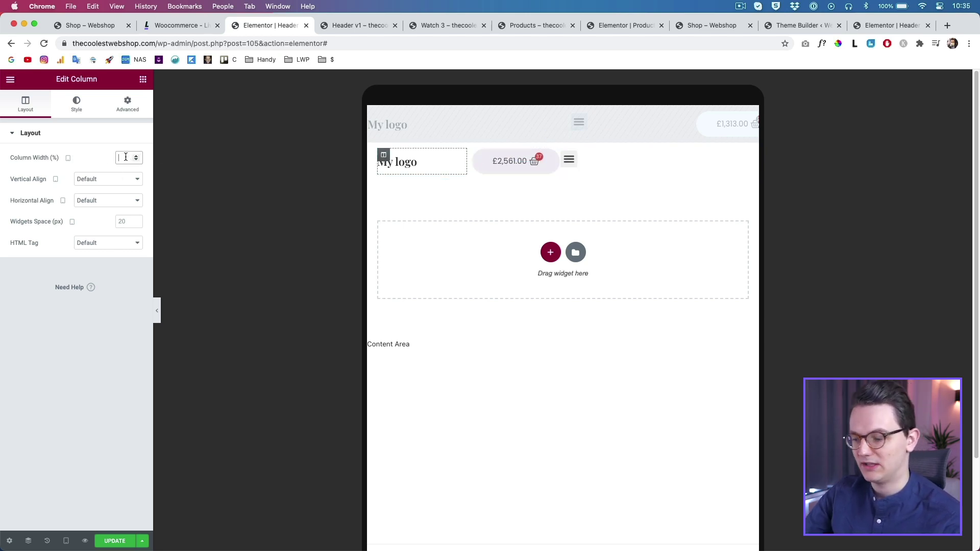
pyautogui.write('70')
# Step: Set the cart column's tablet width to 23% and open the adjacent nav menu's settings
pyautogui.click(739, 163)
pyautogui.doubleClick(127, 157)
pyautogui.write('22')
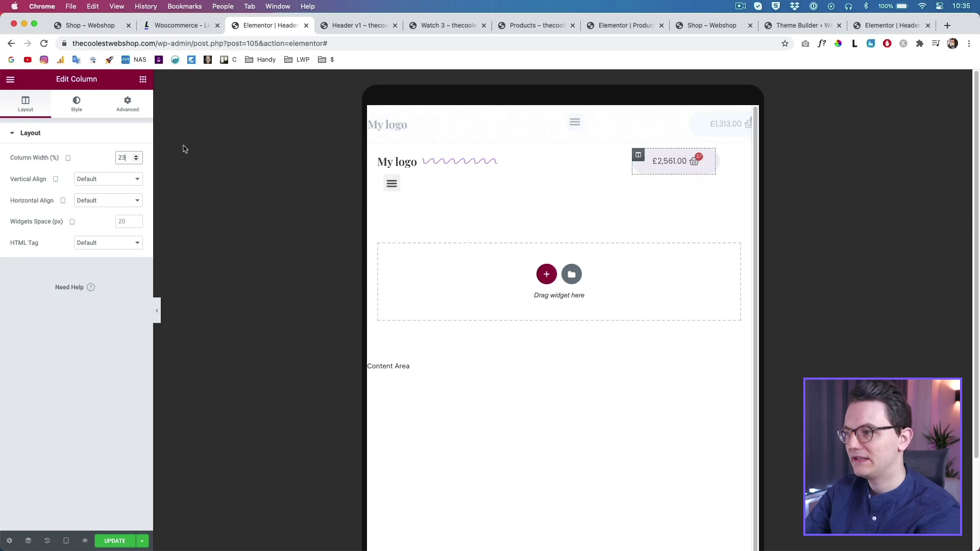
pyautogui.click(737, 166)
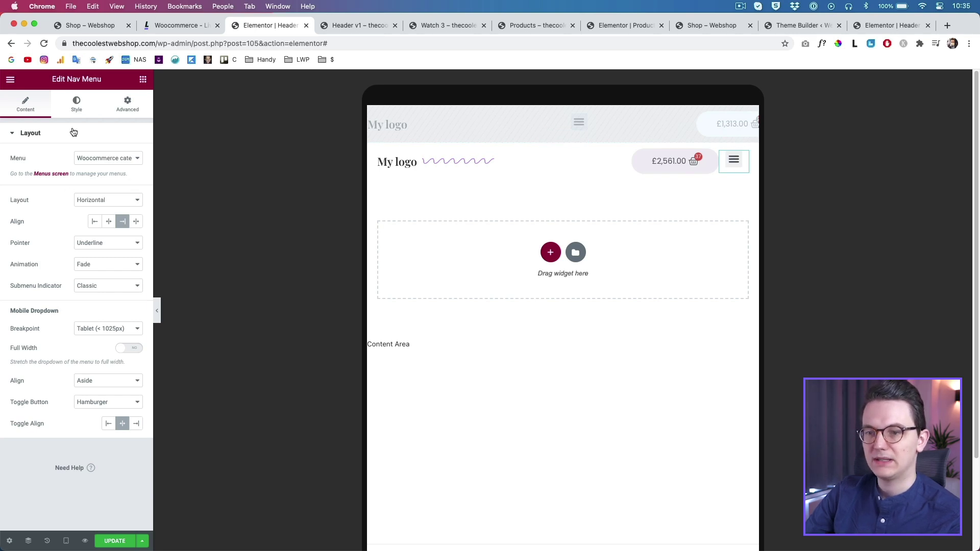
# Step: Make the nav menu toggle button's background fully transparent (#9836FF00) and try out the hamburger toggle
pyautogui.click(77, 105)
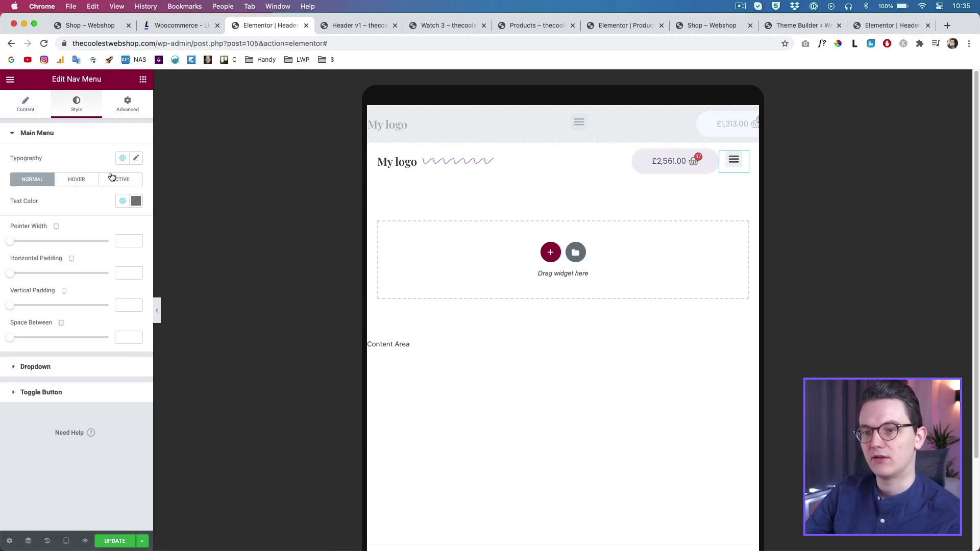
pyautogui.click(81, 392)
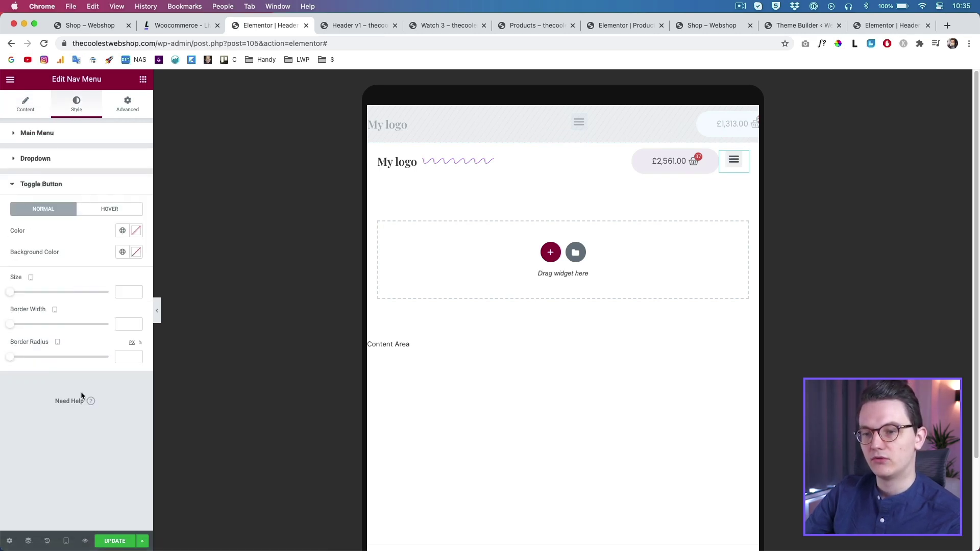
pyautogui.click(123, 252)
pyautogui.click(46, 299)
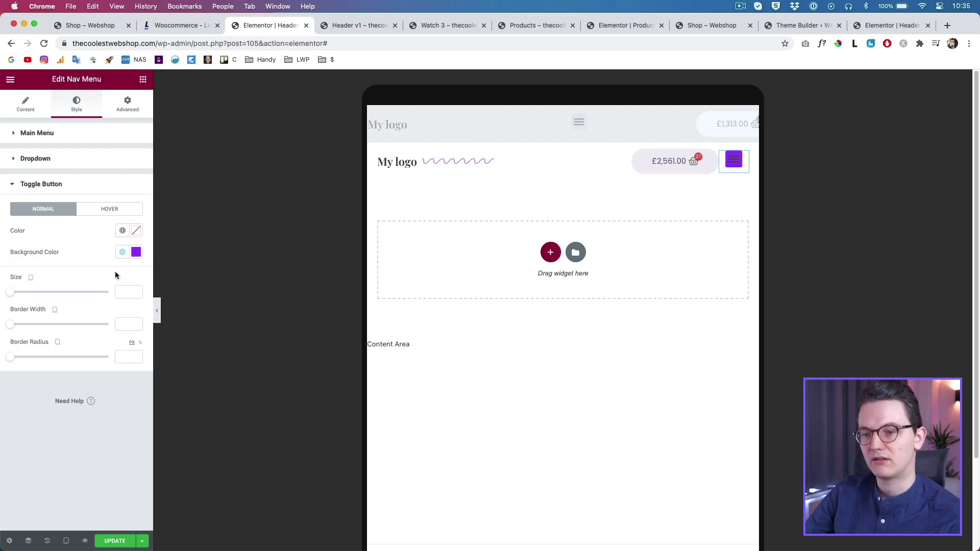
pyautogui.click(136, 252)
pyautogui.moveTo(136, 393); pyautogui.dragTo(13, 397)
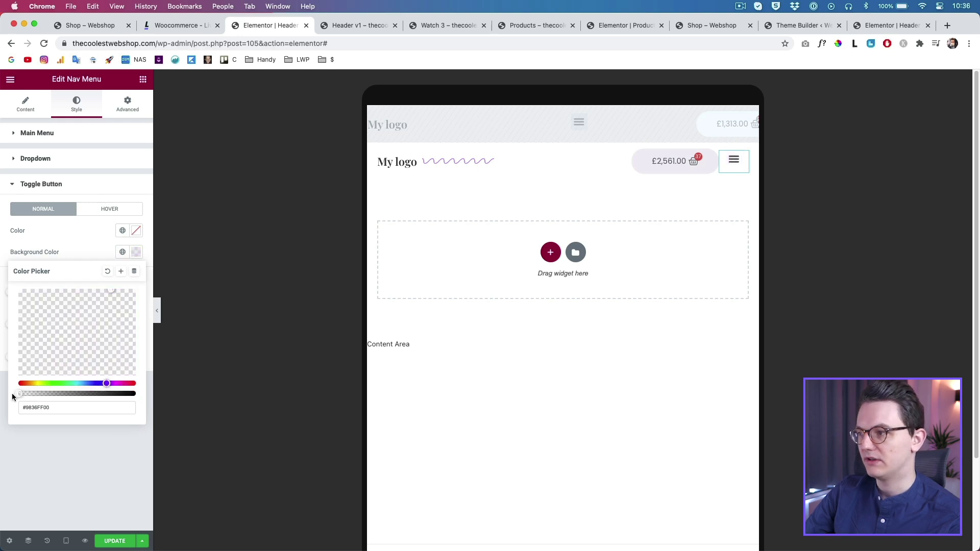
pyautogui.click(729, 164)
pyautogui.click(731, 167)
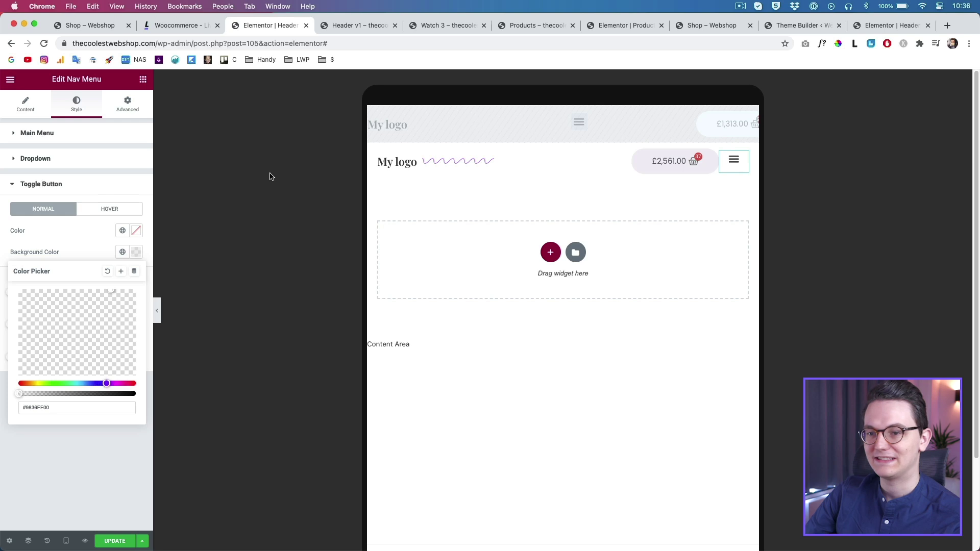
# Step: Enable full width for the nav menu's mobile dropdown and expand it in the tablet preview to check it
pyautogui.click(26, 104)
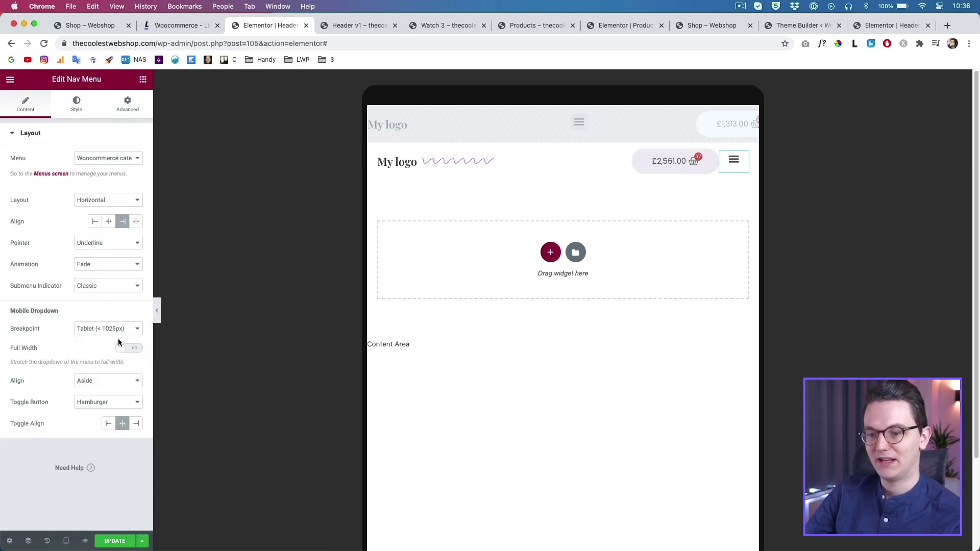
pyautogui.click(132, 349)
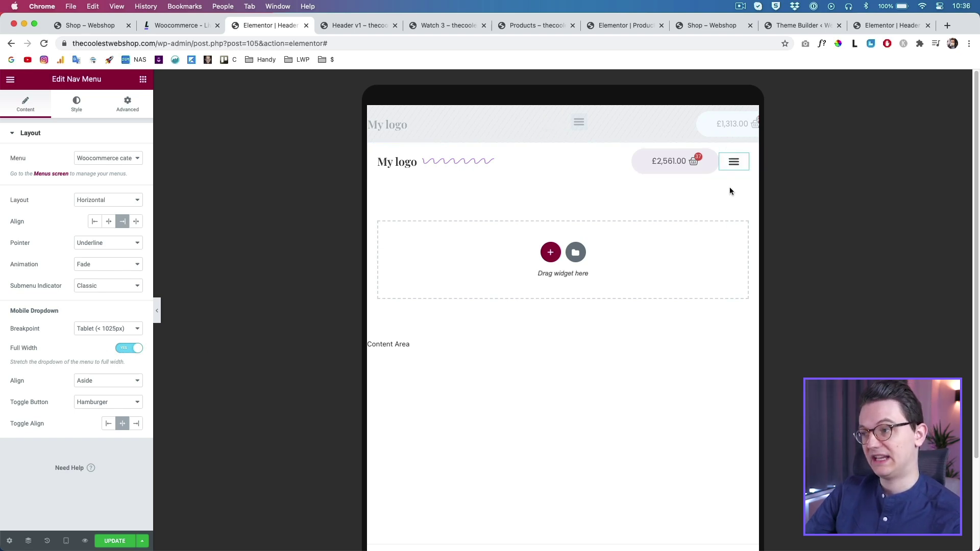
pyautogui.click(732, 170)
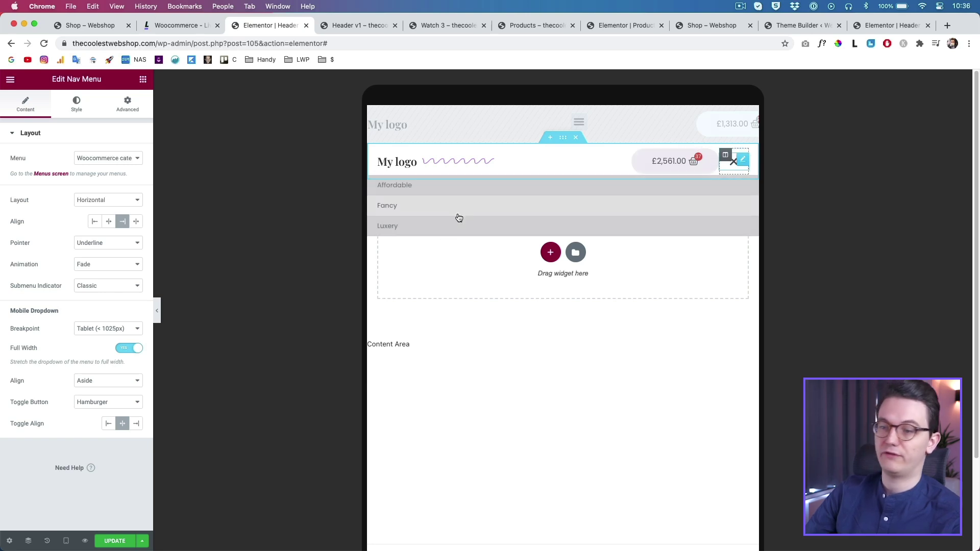
pyautogui.click(731, 169)
pyautogui.click(730, 168)
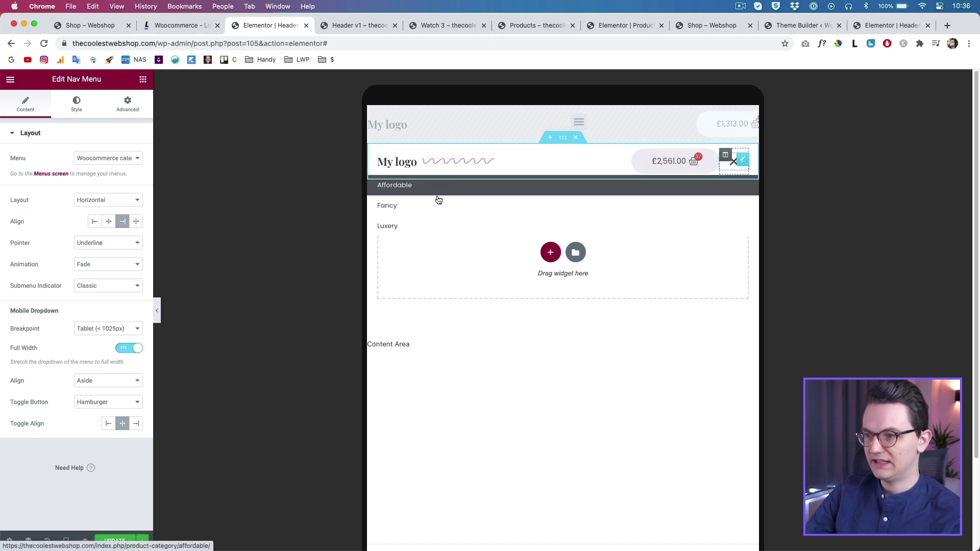
# Step: Style the nav menu dropdown with a distance of 18 and a vertical padding of 15
pyautogui.click(78, 107)
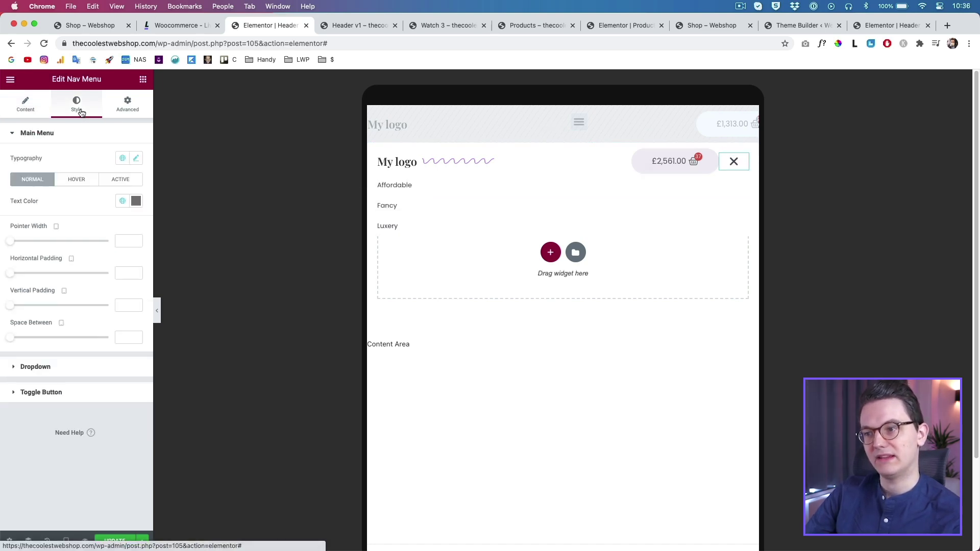
pyautogui.click(52, 368)
pyautogui.scroll(-3, 59, 424)
pyautogui.moveTo(57, 433); pyautogui.dragTo(72, 433)
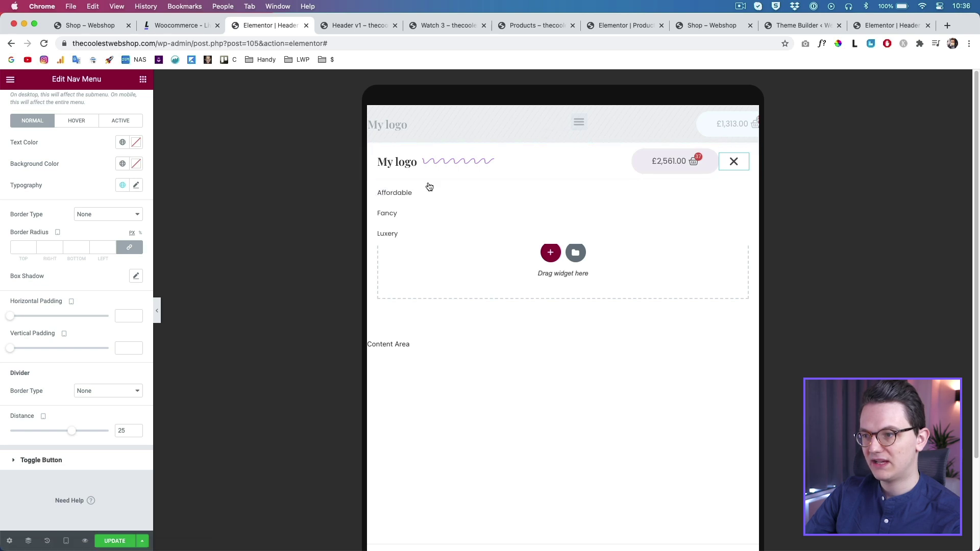
pyautogui.moveTo(70, 433); pyautogui.dragTo(68, 435)
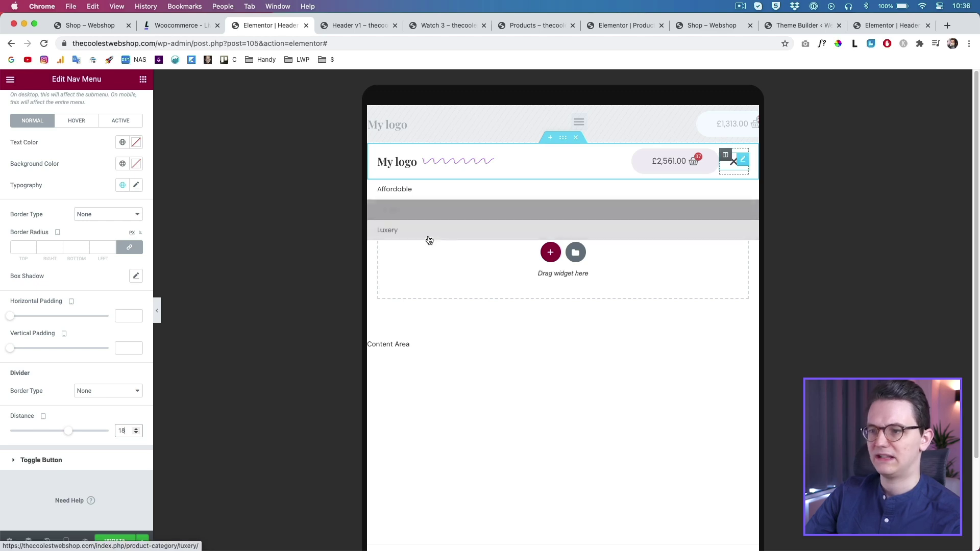
pyautogui.moveTo(10, 348); pyautogui.dragTo(38, 353)
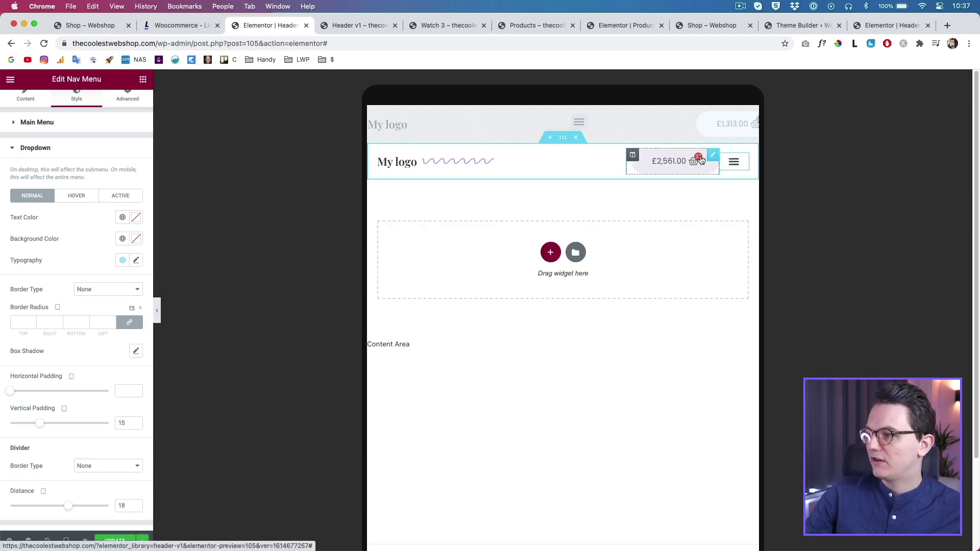
# Step: Set the menu cart's icon size to 18 px and its unlinked padding to 14 px top and bottom and 25 px right and left
pyautogui.click(713, 156)
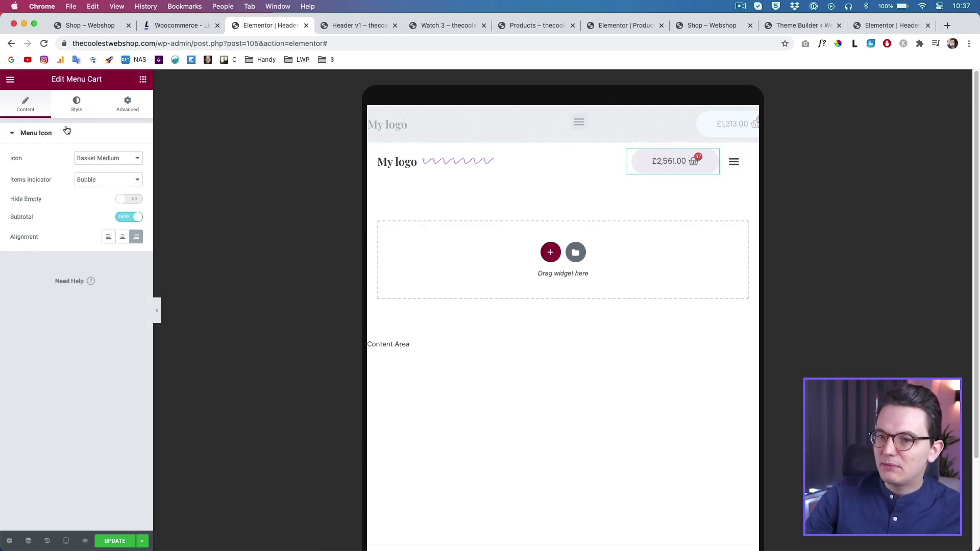
pyautogui.click(74, 107)
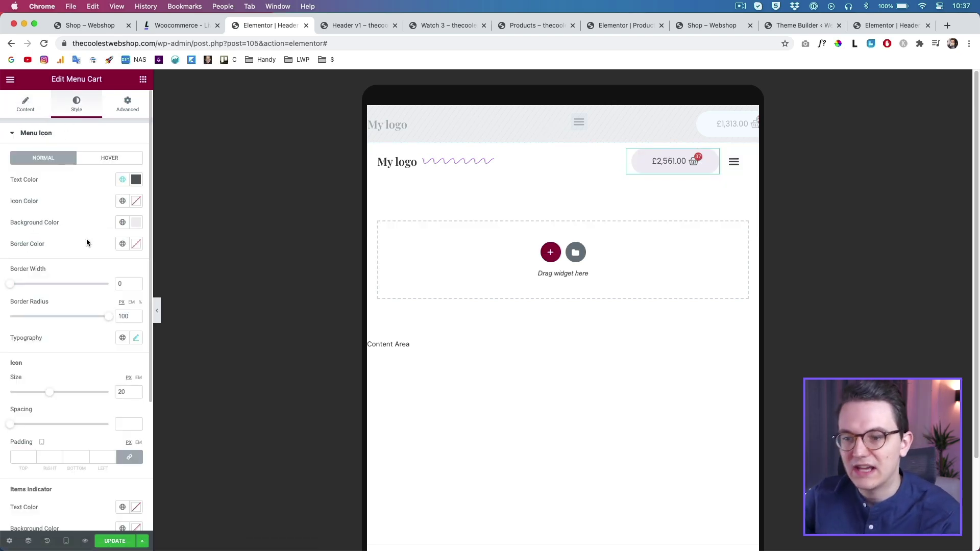
pyautogui.scroll(-3, 86, 242)
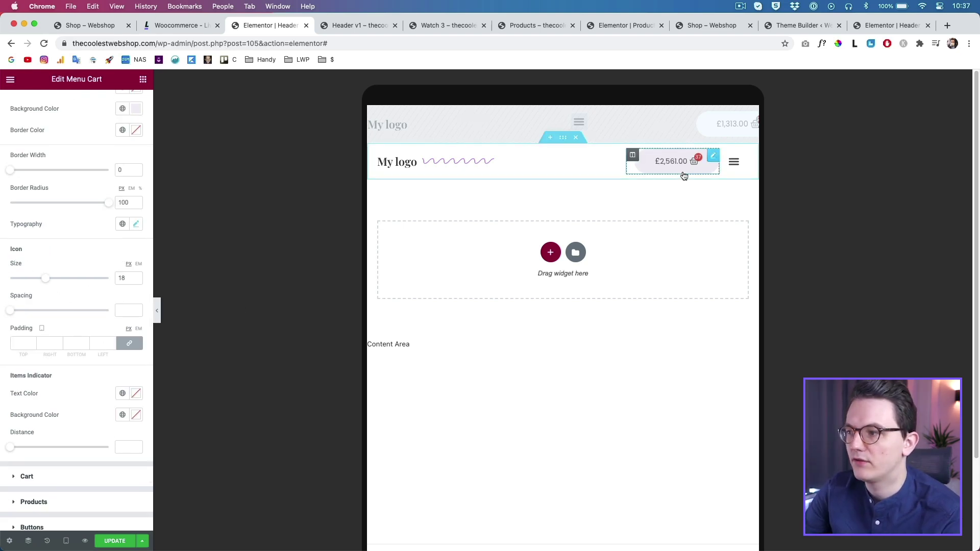
pyautogui.click(136, 345)
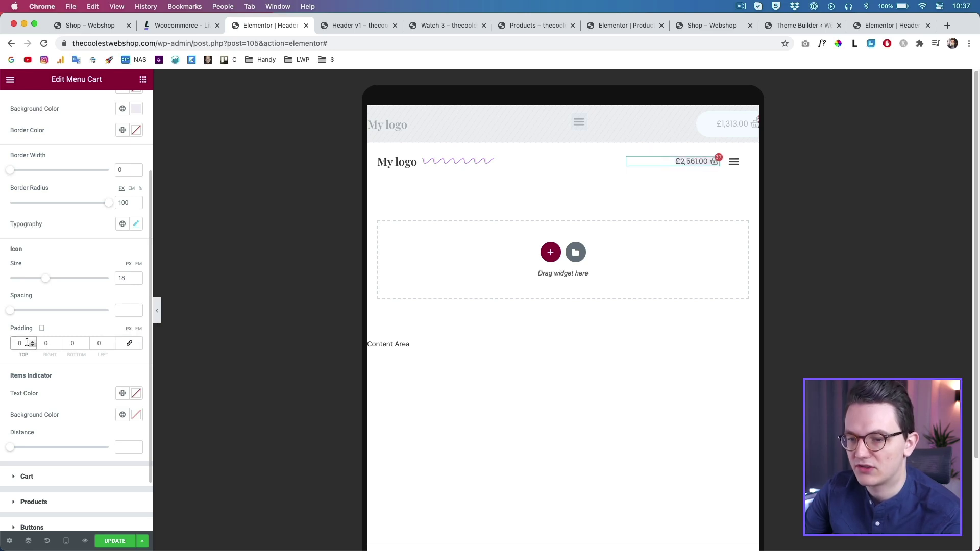
pyautogui.write('14')
pyautogui.press('Tab')
pyautogui.write('25')
pyautogui.press('Tab')
pyautogui.write('14')
pyautogui.press('Tab')
pyautogui.write('25')
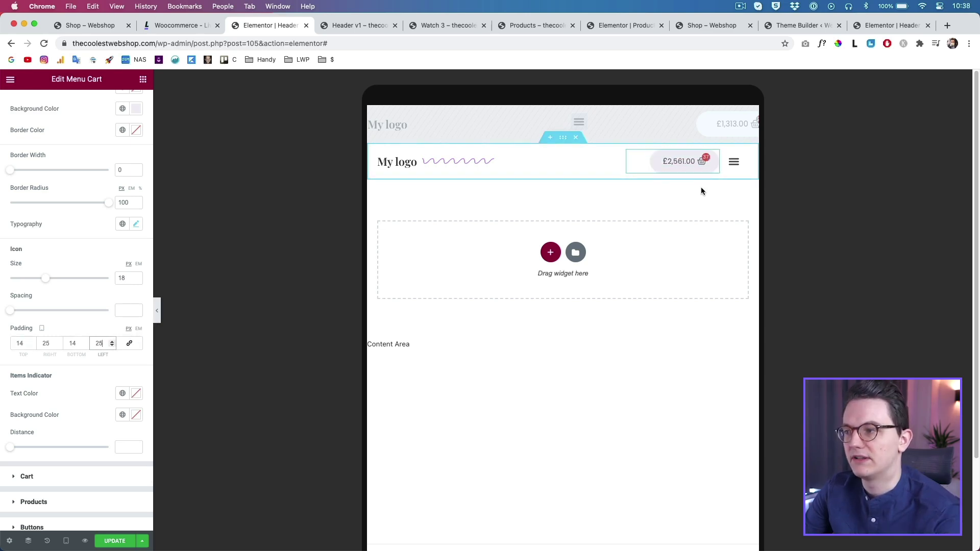
# Step: Align the nav menu's hamburger toggle to the right
pyautogui.click(739, 167)
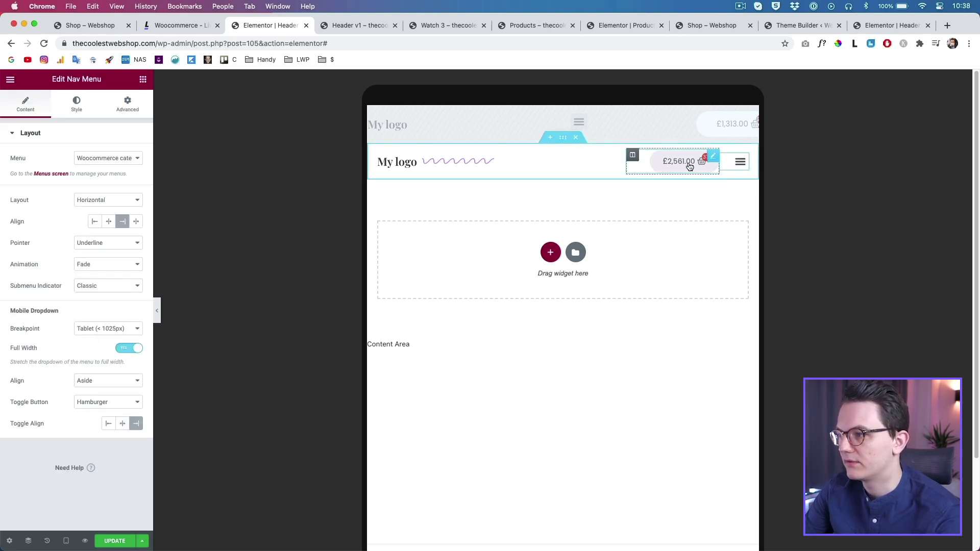
# Step: Switch to the mobile preview and reduce the logo column's width to 40%
pyautogui.click(66, 540)
pyautogui.click(35, 515)
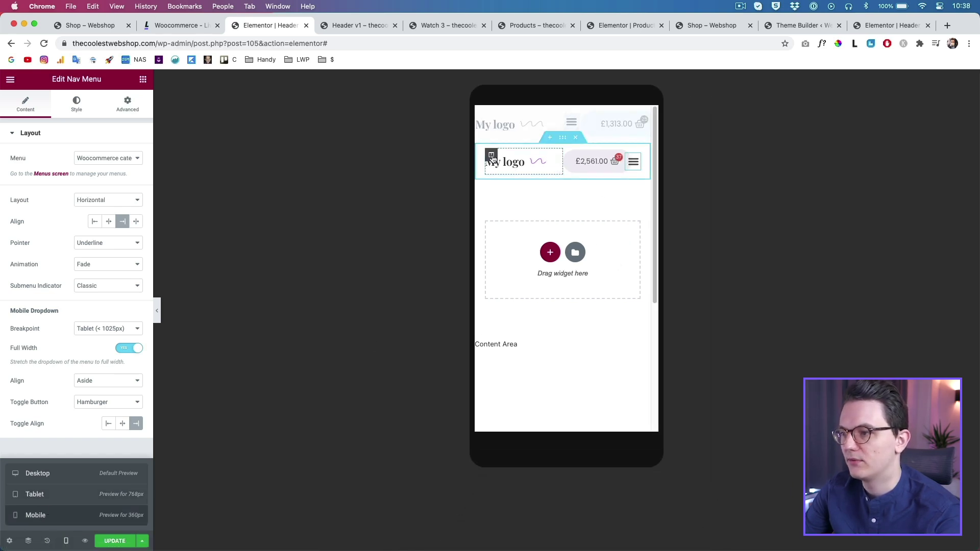
pyautogui.click(491, 156)
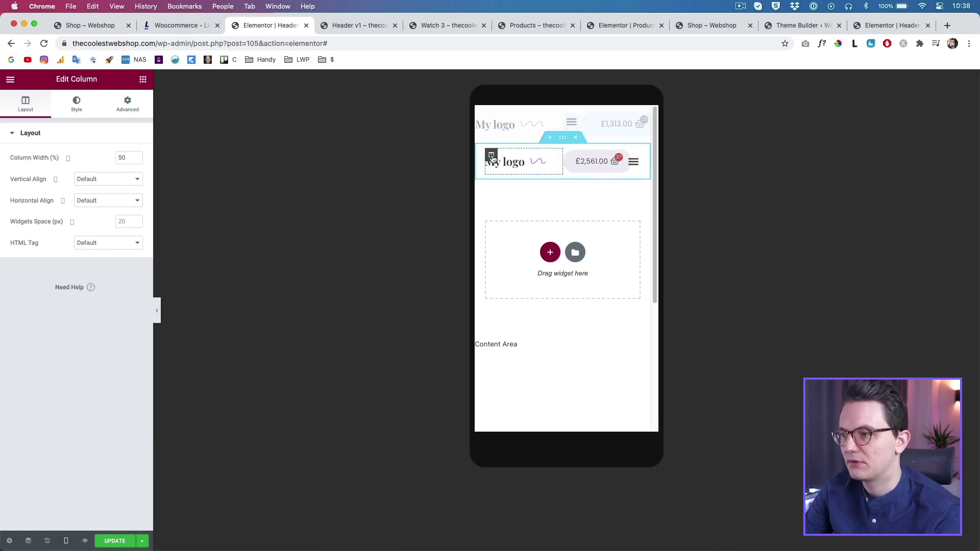
pyautogui.click(121, 157)
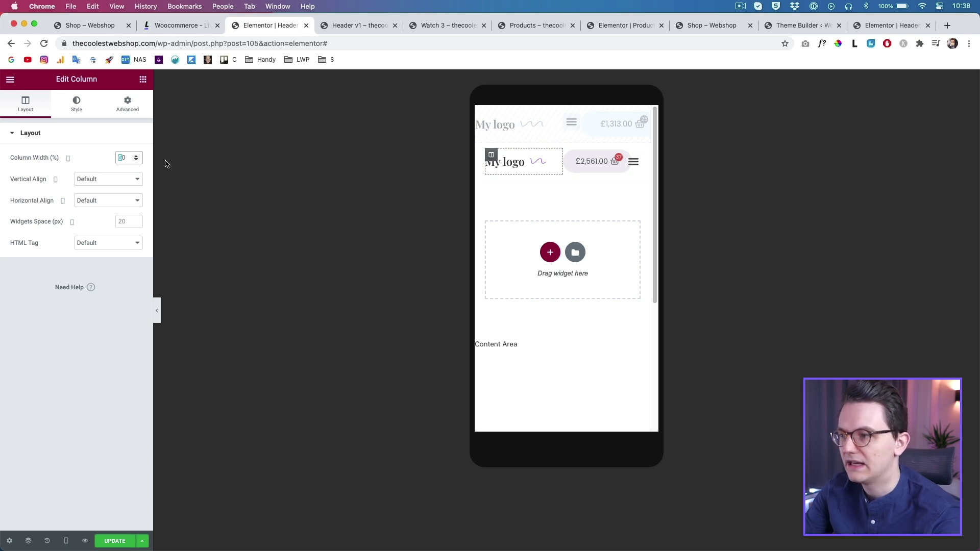
pyautogui.write('4')
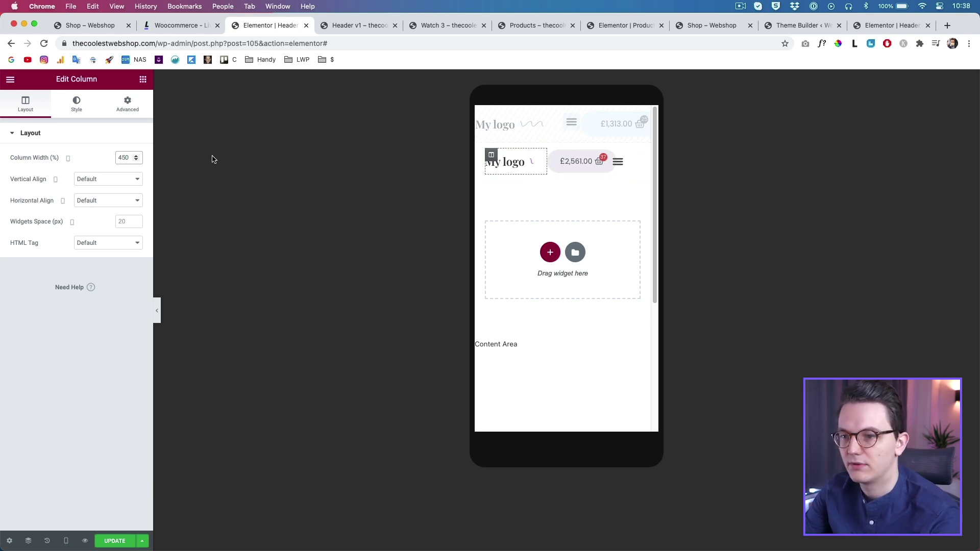
# Step: Set the mobile column widths to 13% for the menu and 46% for the cart
pyautogui.click(553, 154)
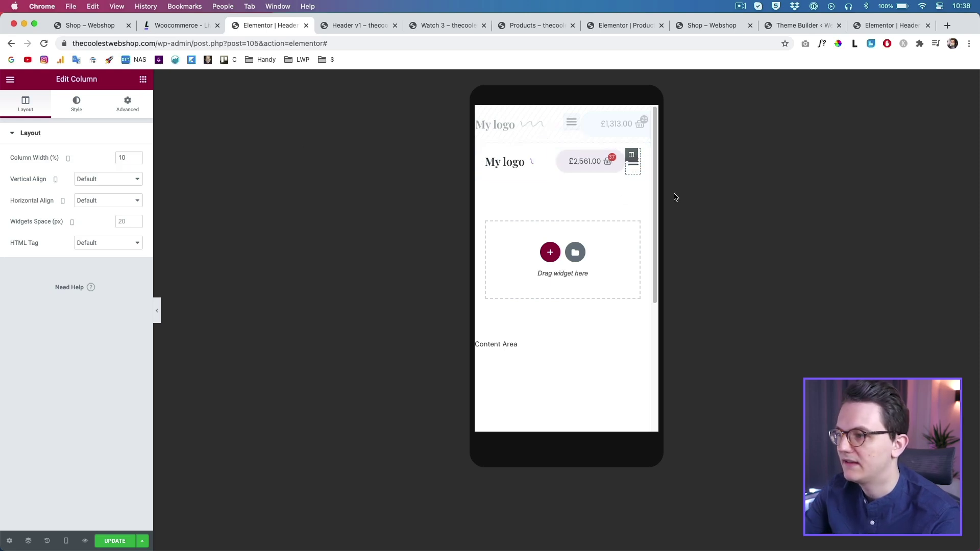
pyautogui.click(553, 155)
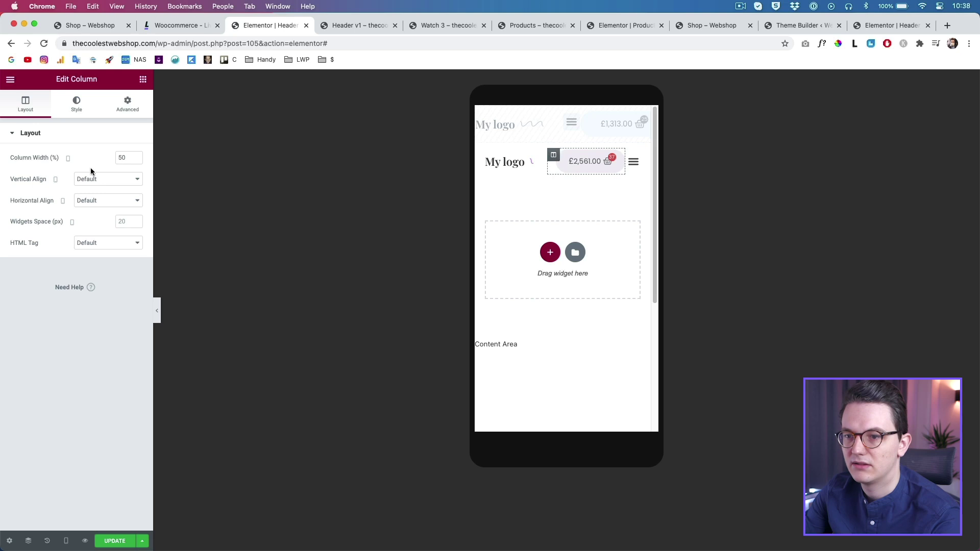
pyautogui.doubleClick(125, 158)
pyautogui.write('13')
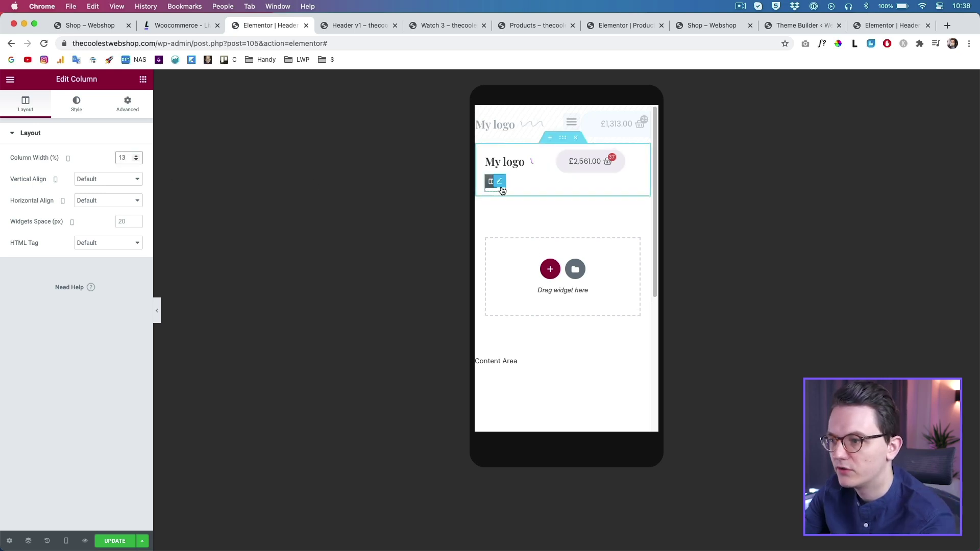
pyautogui.click(553, 155)
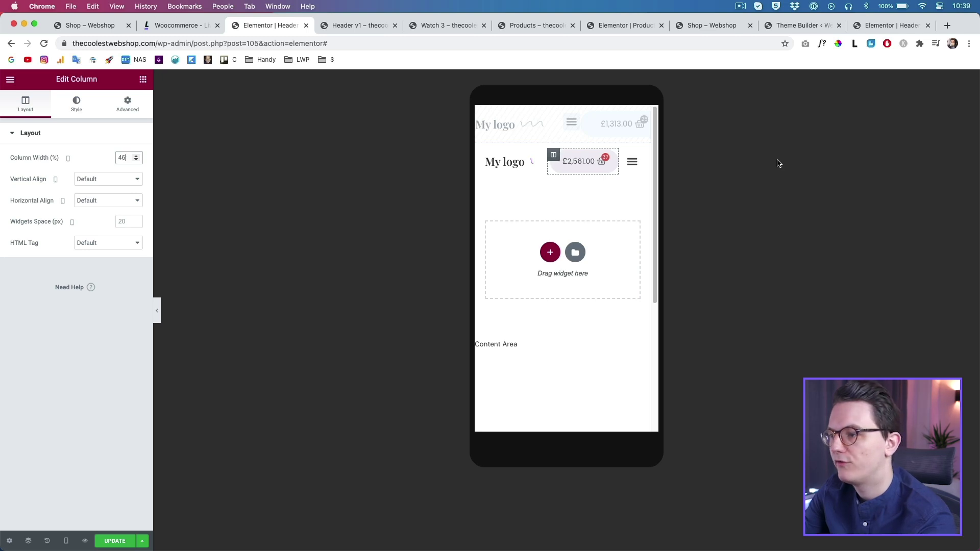
# Step: Set the logo divider's mobile width to 92%
pyautogui.click(541, 156)
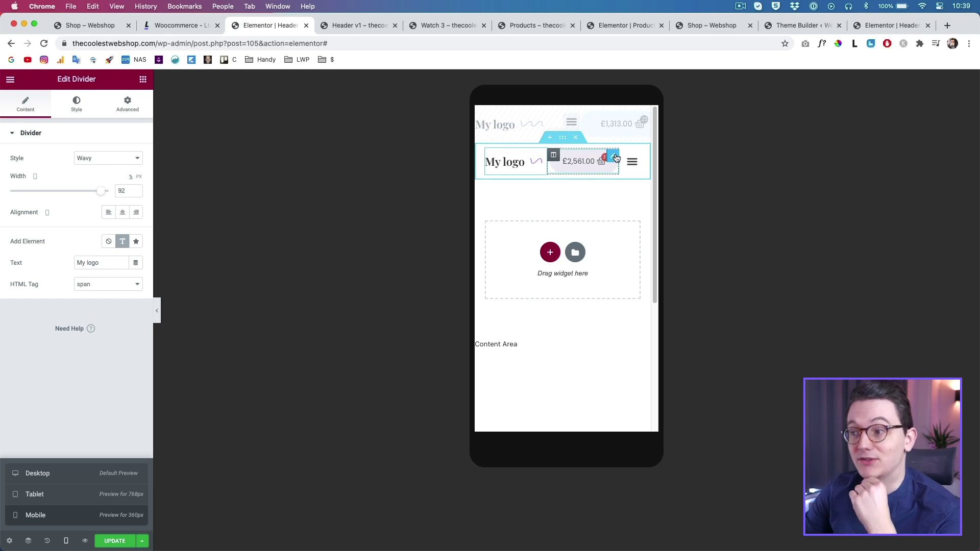
# Step: Hide the subtotal in the duplicated header's menu cart
pyautogui.click(614, 157)
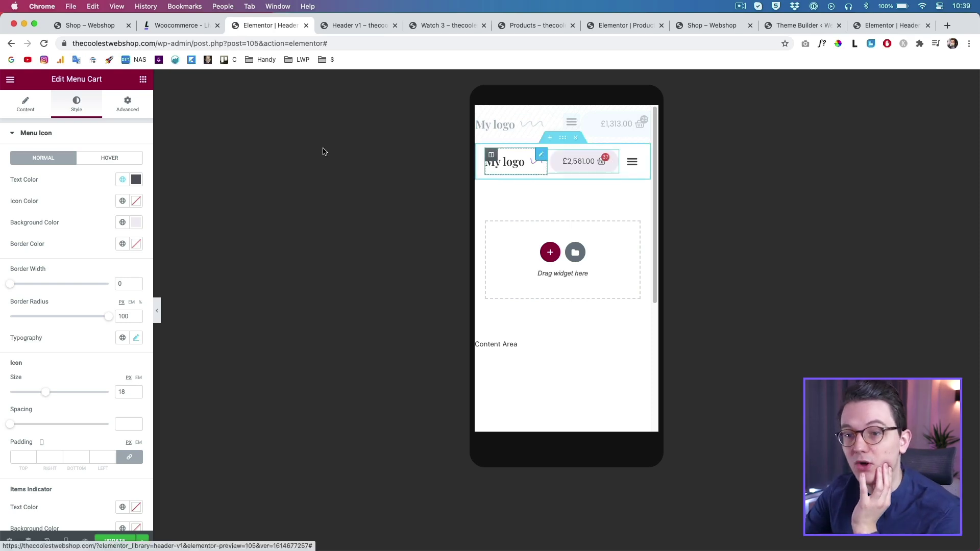
pyautogui.click(22, 108)
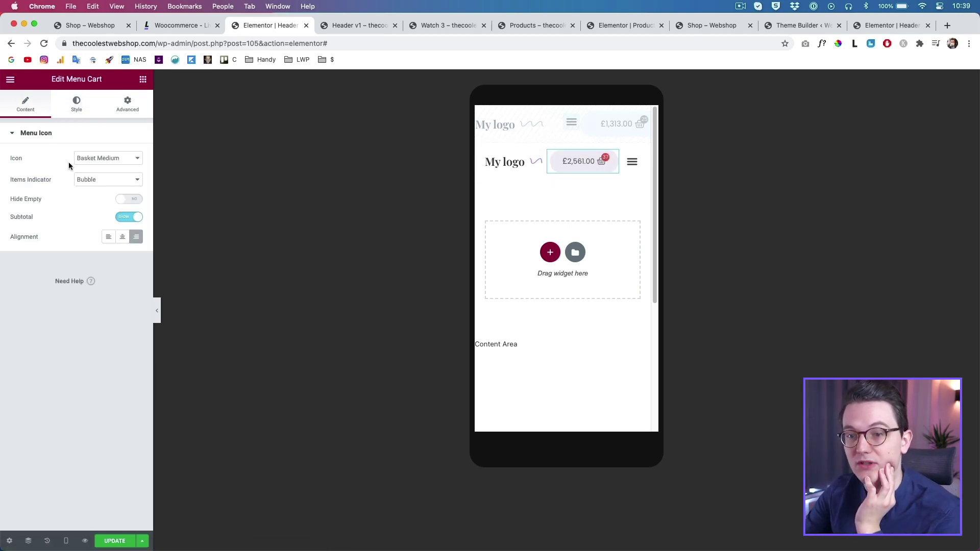
pyautogui.click(126, 222)
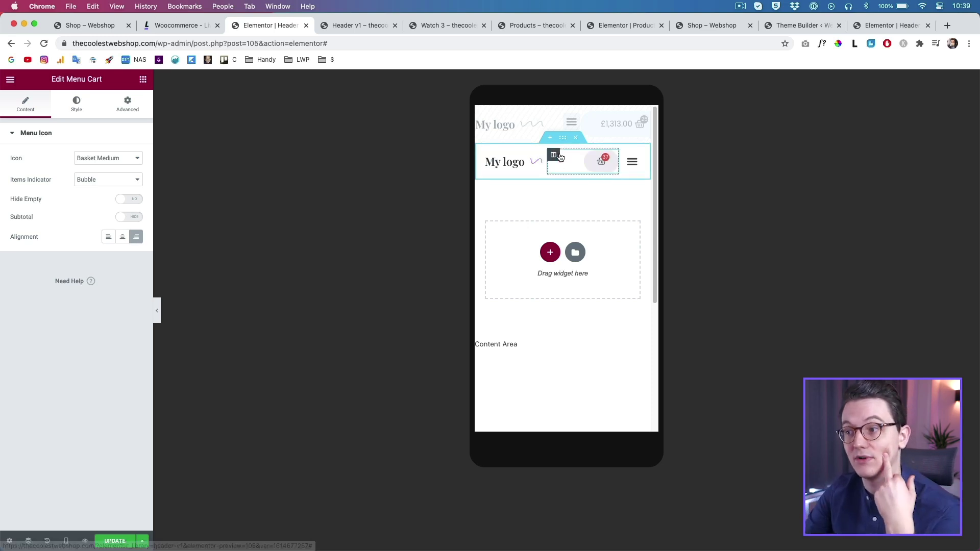
# Step: Clear the background color of the menu cart button
pyautogui.click(603, 169)
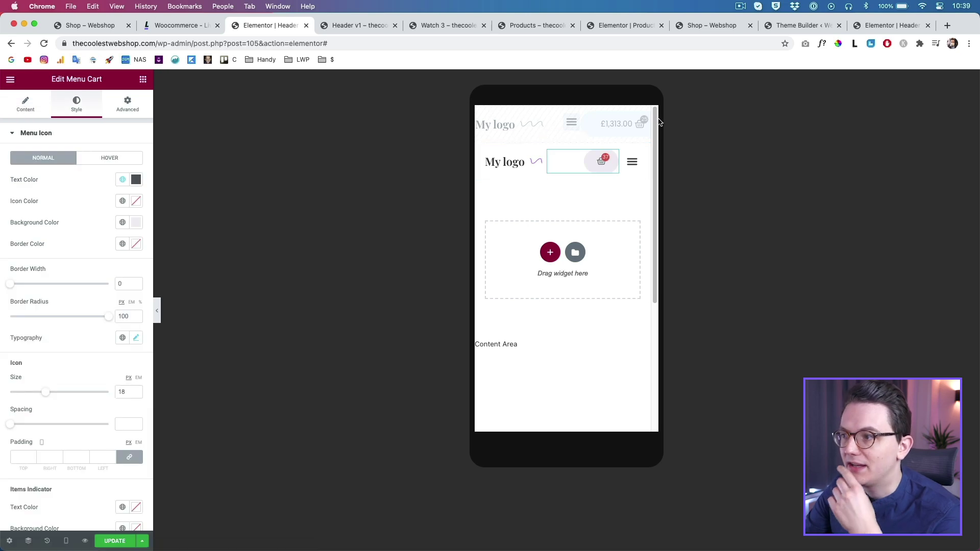
pyautogui.click(135, 222)
pyautogui.click(135, 241)
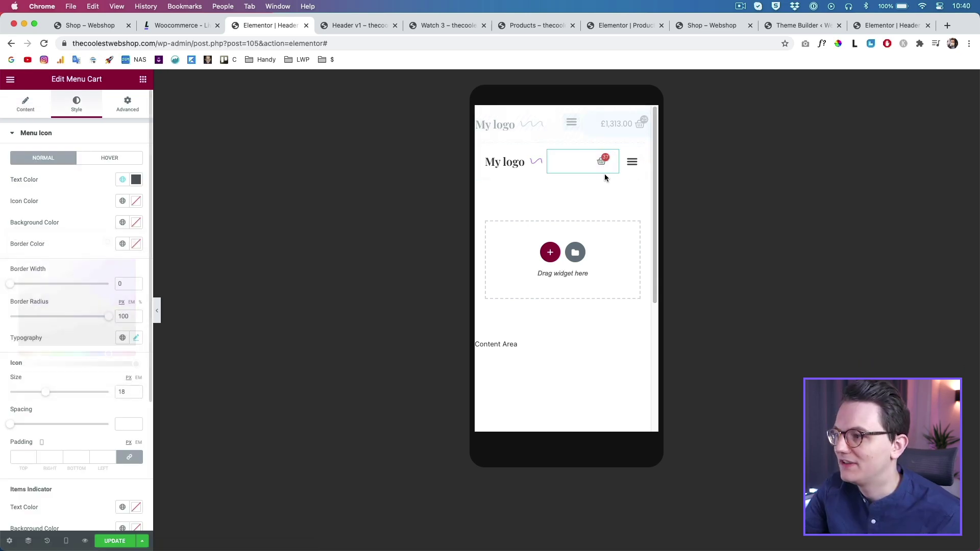
# Step: Test the basket icon in the mobile preview by opening the side cart and closing it again
pyautogui.click(587, 163)
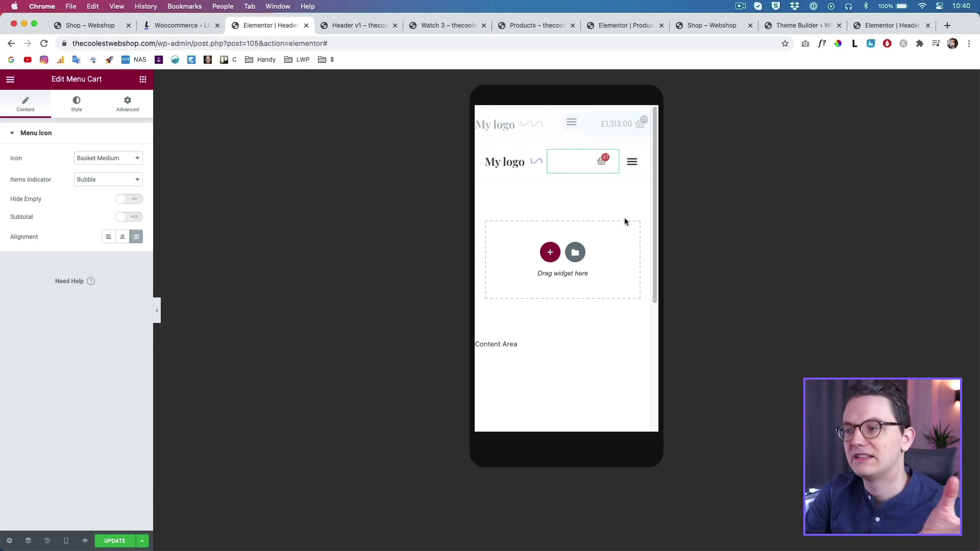
pyautogui.click(600, 163)
pyautogui.click(636, 123)
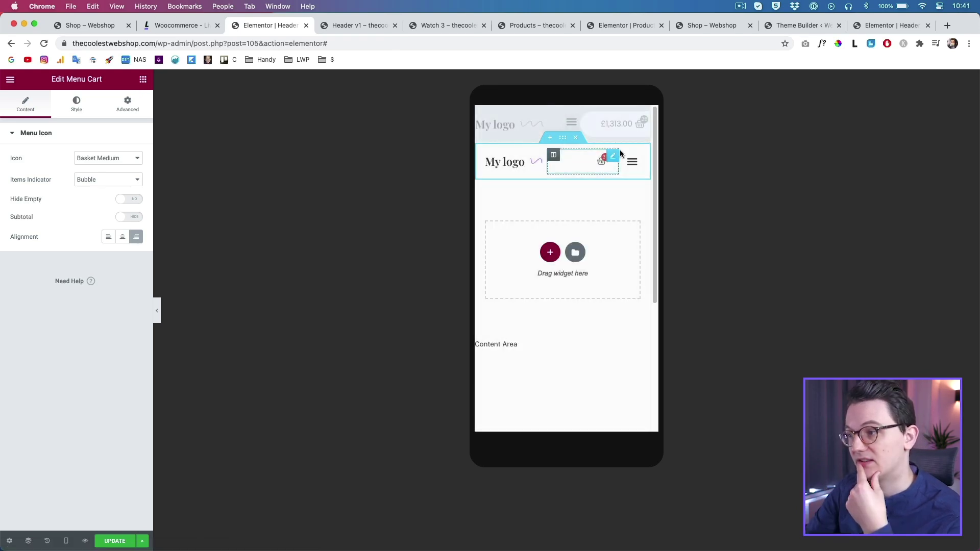
# Step: Check the hamburger menu widget in the mobile layout and return the header editor to the desktop preview
pyautogui.click(636, 167)
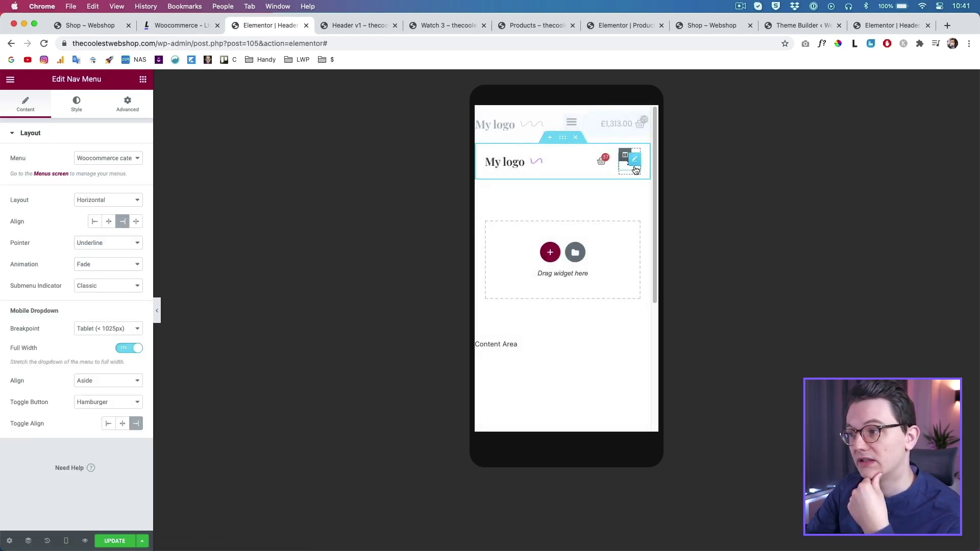
pyautogui.click(627, 174)
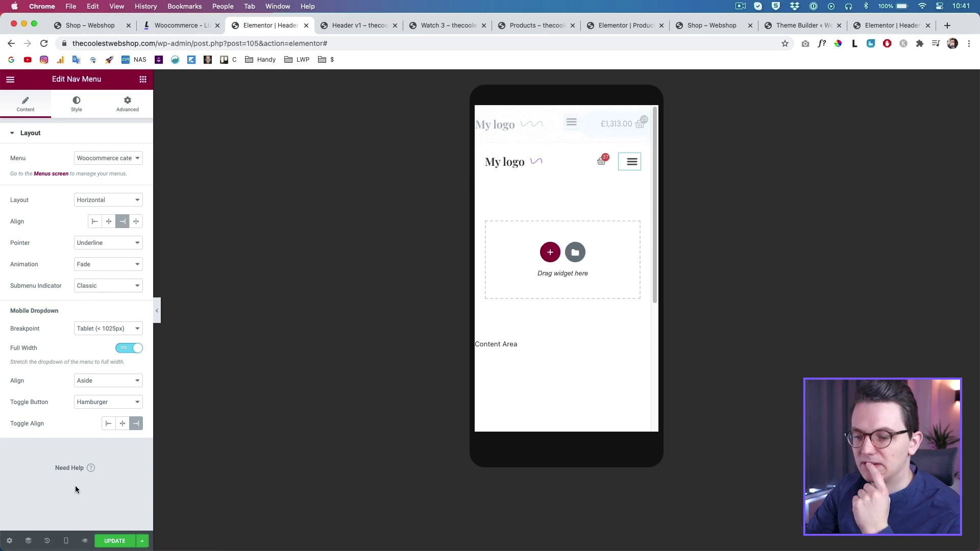
pyautogui.click(66, 541)
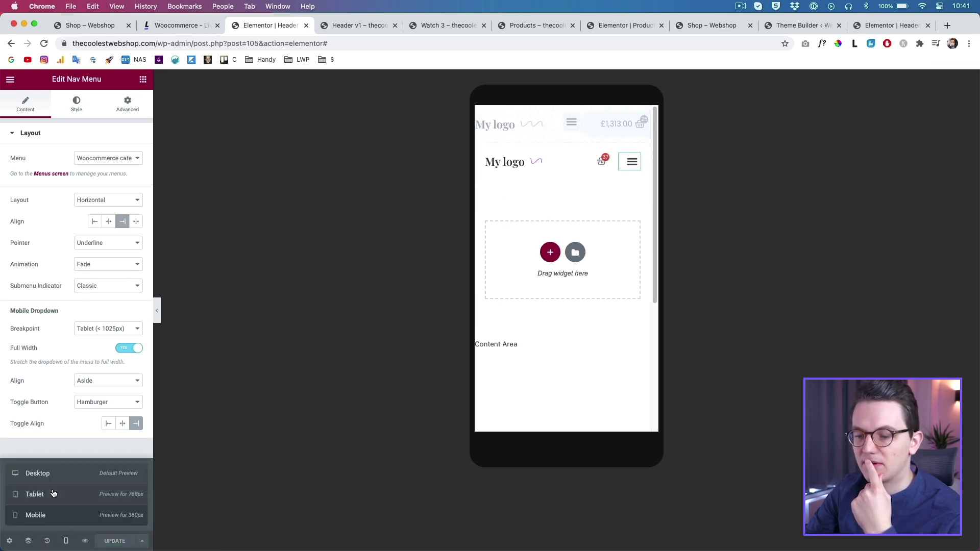
pyautogui.click(37, 473)
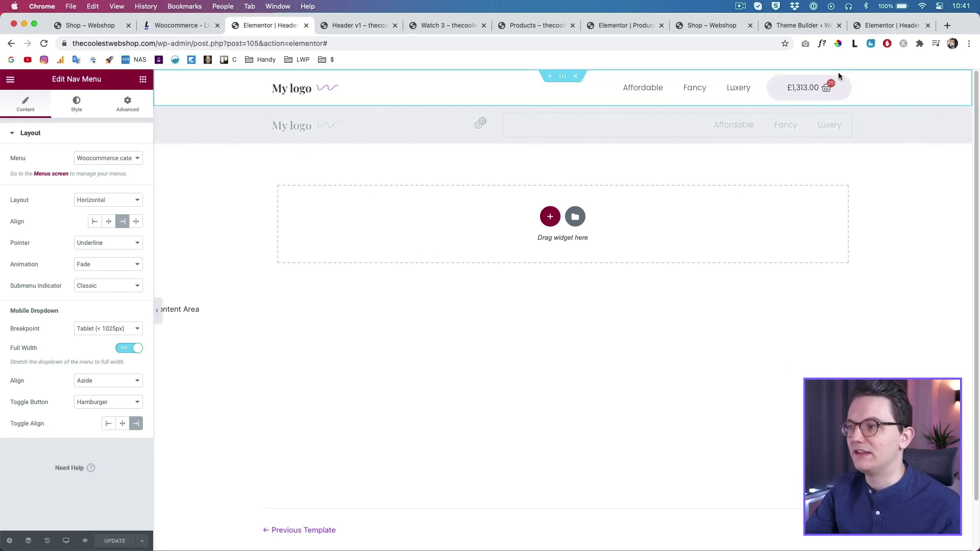
# Step: Switch to the Watch 3 product page and reload it, allowing the form resubmission
pyautogui.click(441, 26)
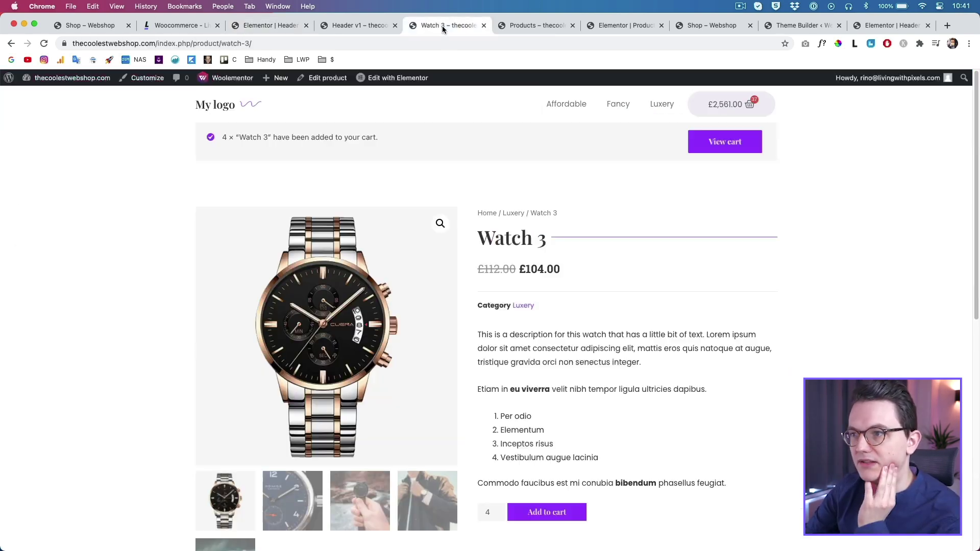
pyautogui.click(43, 44)
pyautogui.click(577, 118)
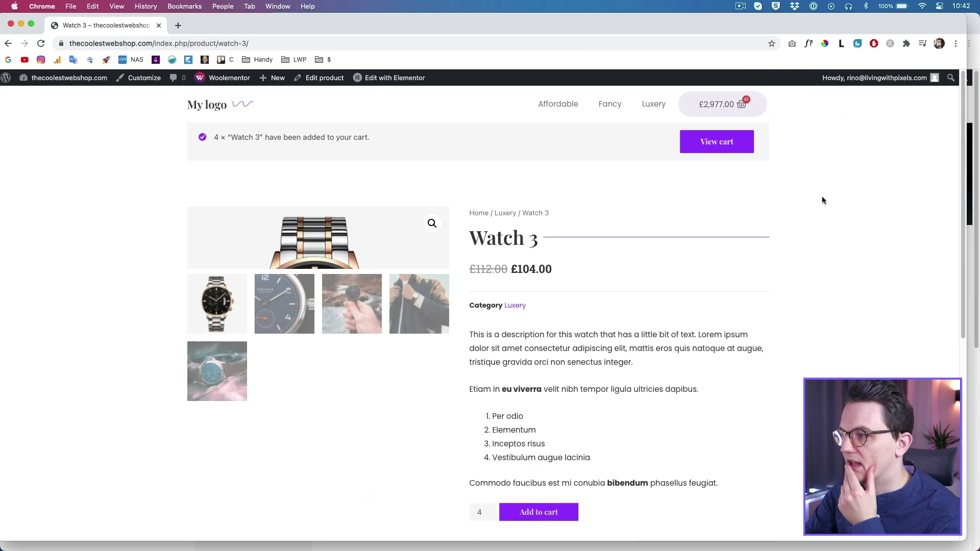
# Step: Inspect the Watch 3 page in a phone-sized device view, test its hamburger menu, and close the developer tools
pyautogui.rightClick(826, 179)
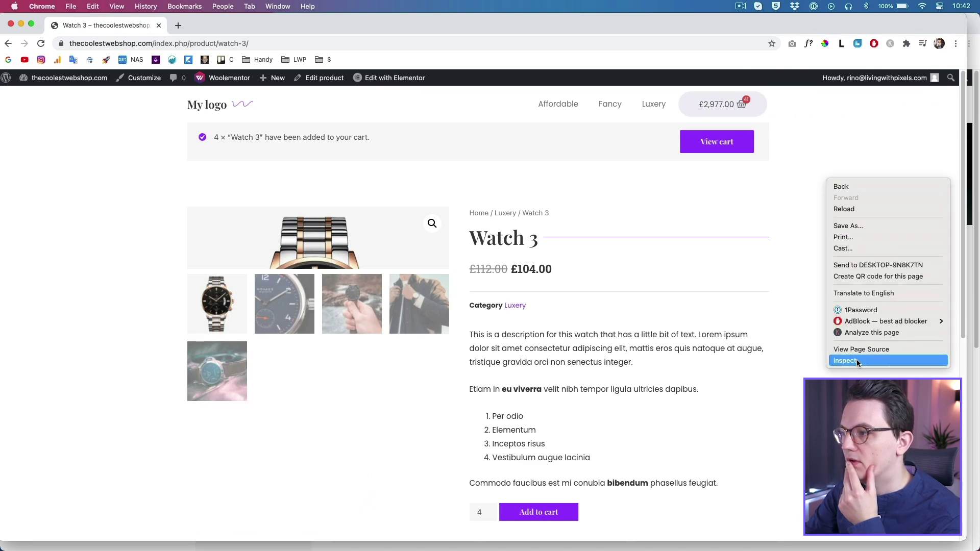
pyautogui.click(857, 359)
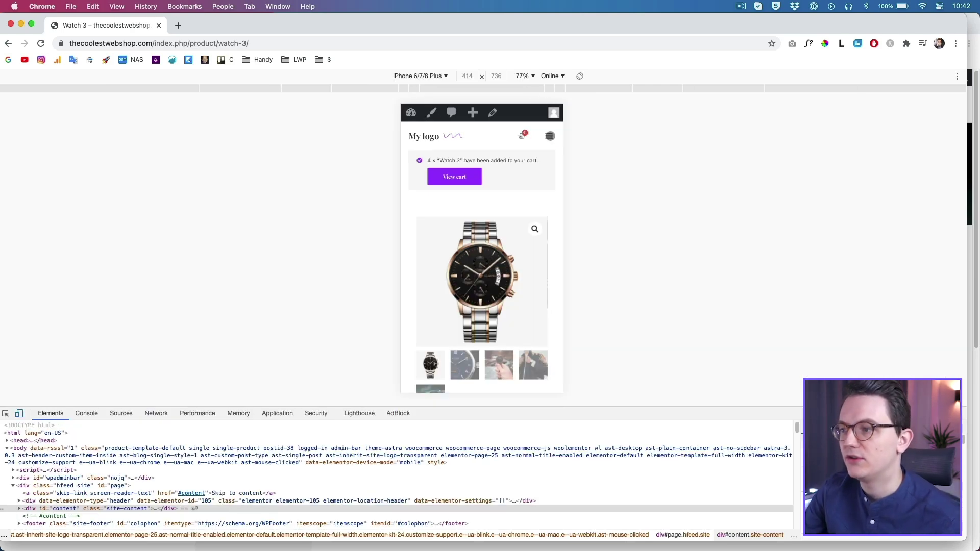
pyautogui.click(549, 136)
pyautogui.click(549, 137)
pyautogui.press('super+alt+i')
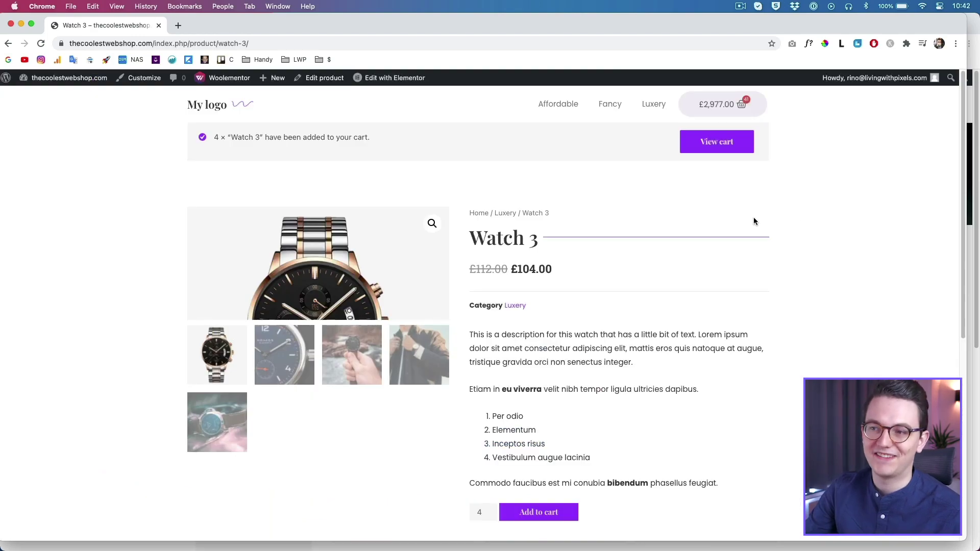
# Step: Open the webshop2 demo site in a new browser tab
pyautogui.click(177, 25)
pyautogui.write('websho')
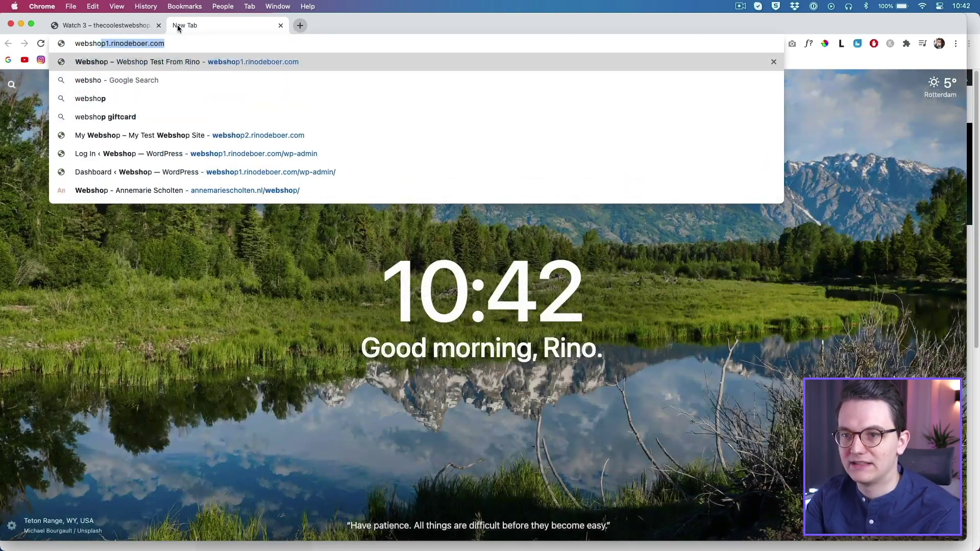
pyautogui.write('p2')
pyautogui.press('Return')
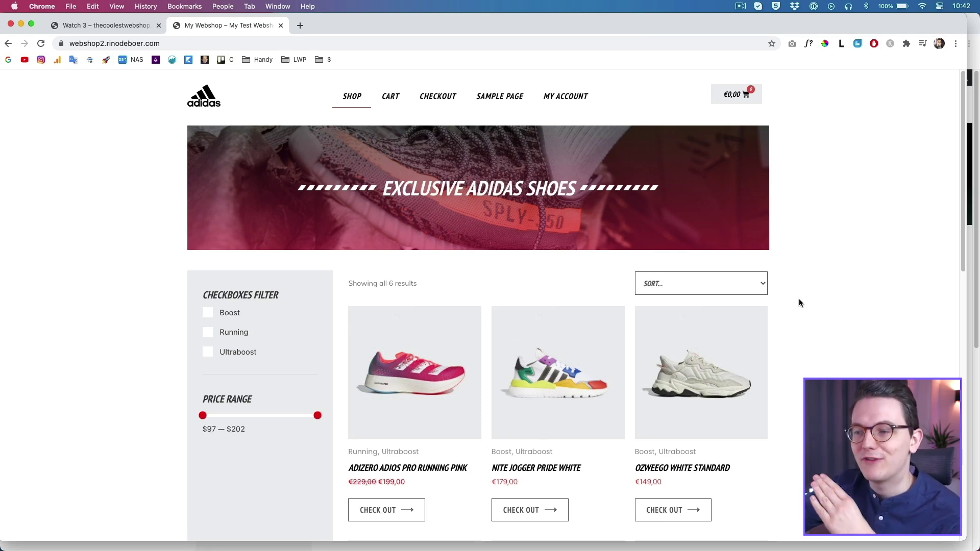
# Step: Filter the demo shop's shoes to a price range of $97 to $142 and open the ZX 2K Boost Black product
pyautogui.scroll(-3, 799, 303)
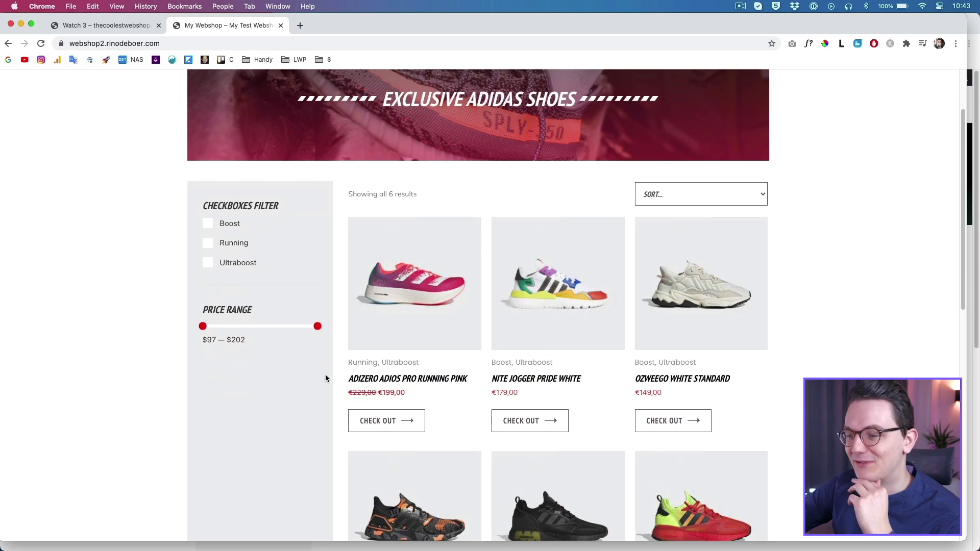
pyautogui.moveTo(299, 330); pyautogui.dragTo(252, 326)
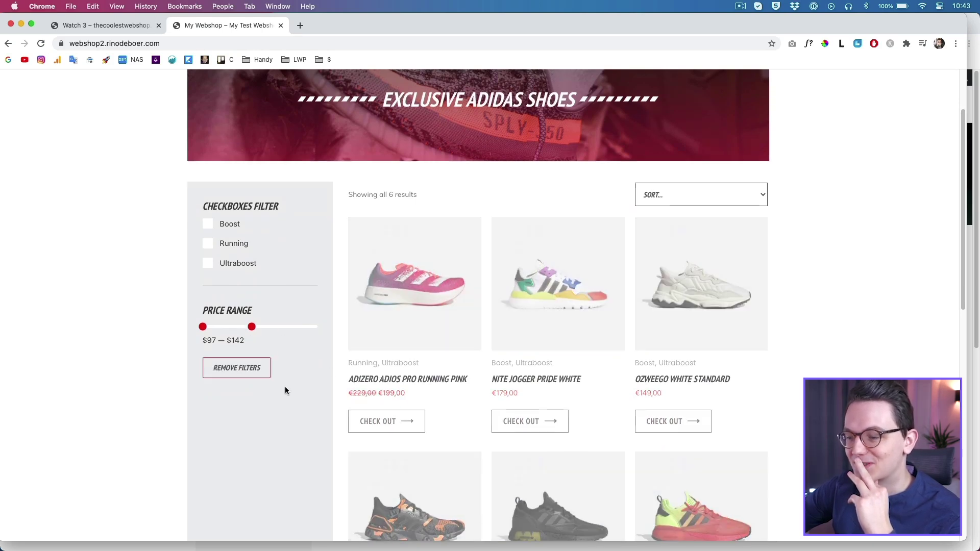
pyautogui.click(417, 318)
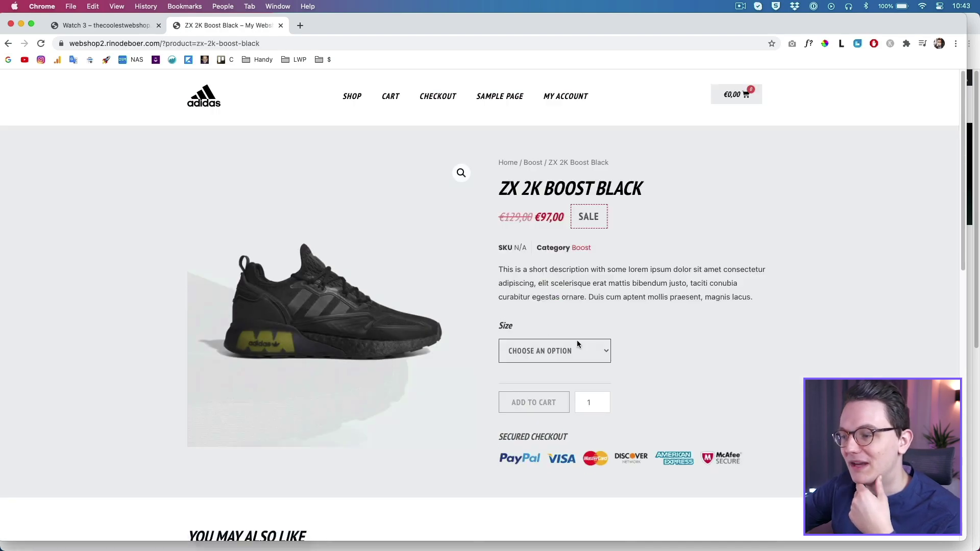
# Step: Examine the available size options and the rest of the ZX 2K Boost Black product page
pyautogui.click(552, 349)
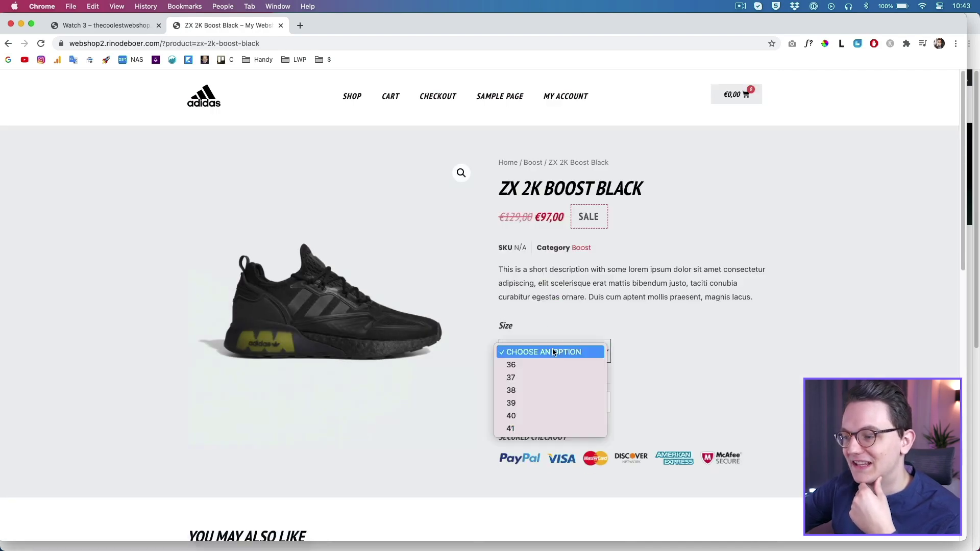
pyautogui.click(681, 353)
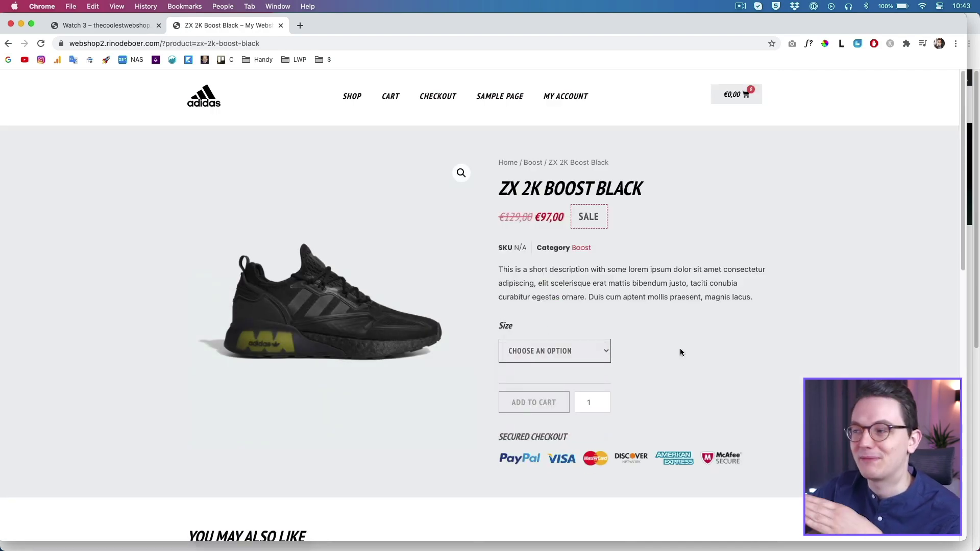
pyautogui.scroll(-10, 680, 352)
pyautogui.scroll(6, 680, 352)
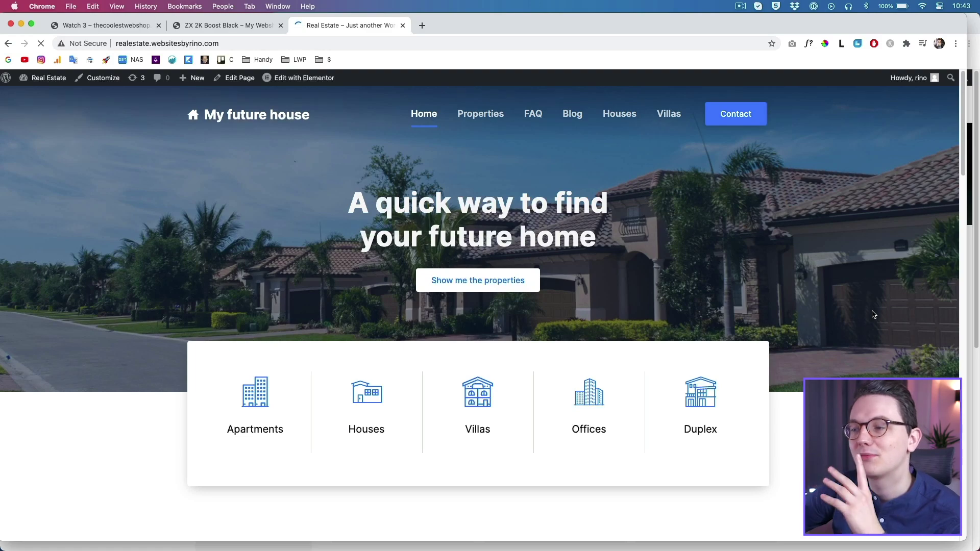
# Step: Look through the Real Estate demo homepage down to its property listings and return to the shoe product page
pyautogui.scroll(-7, 872, 314)
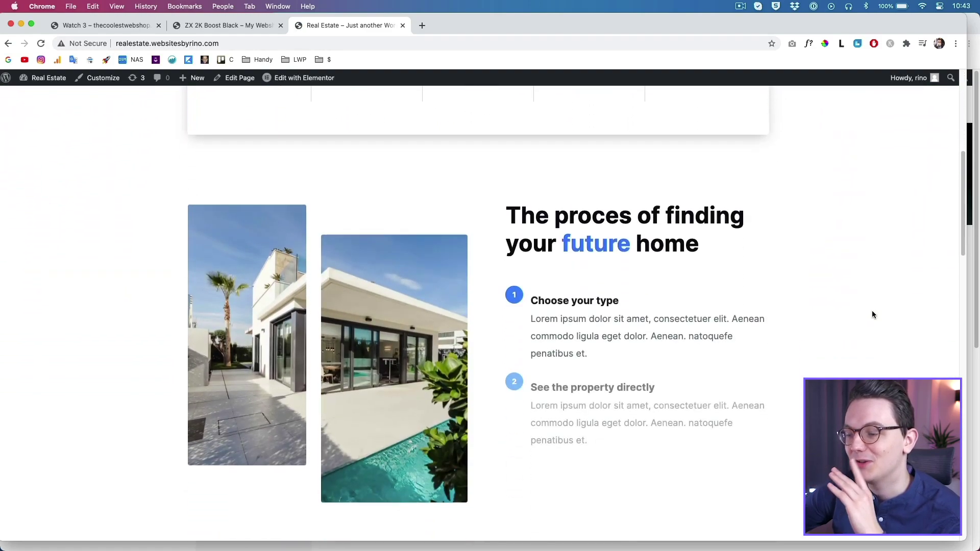
pyautogui.scroll(-11, 871, 315)
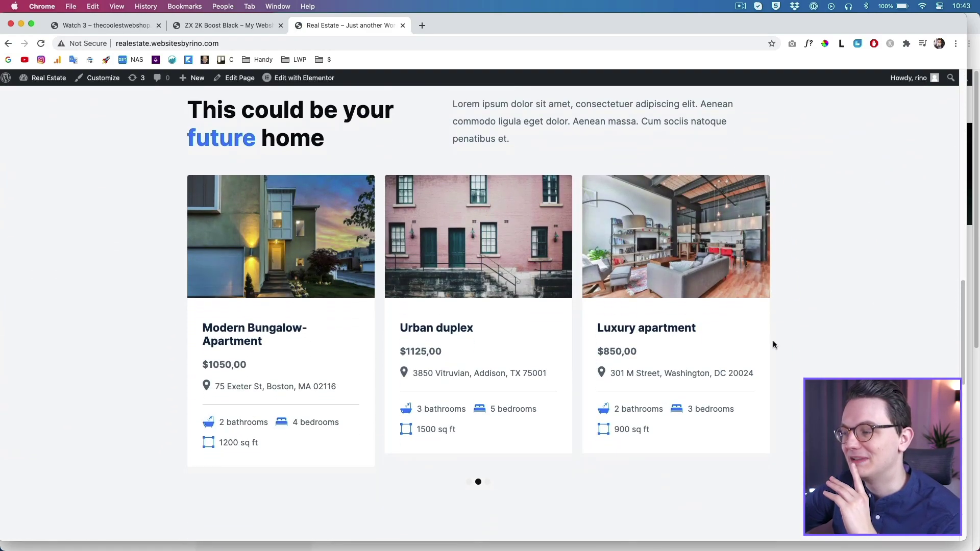
pyautogui.click(258, 26)
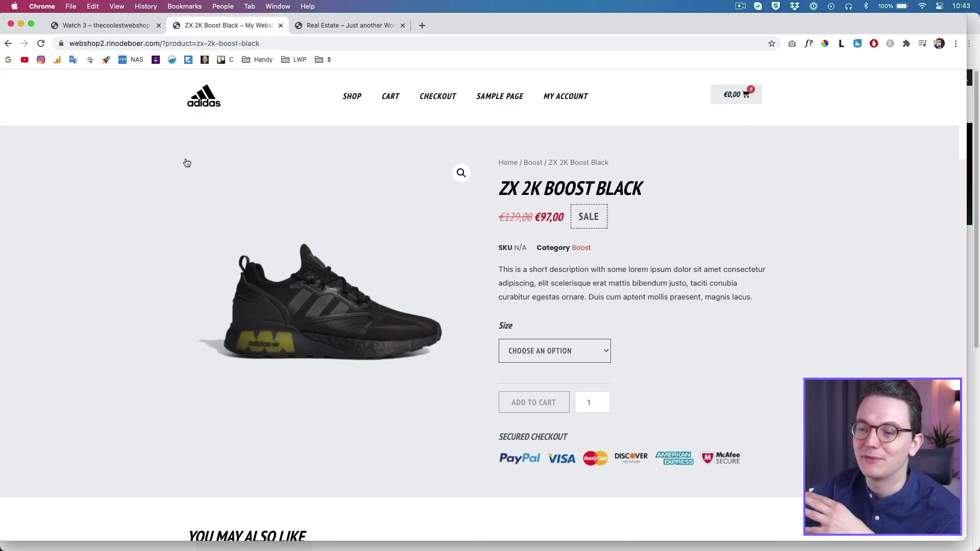